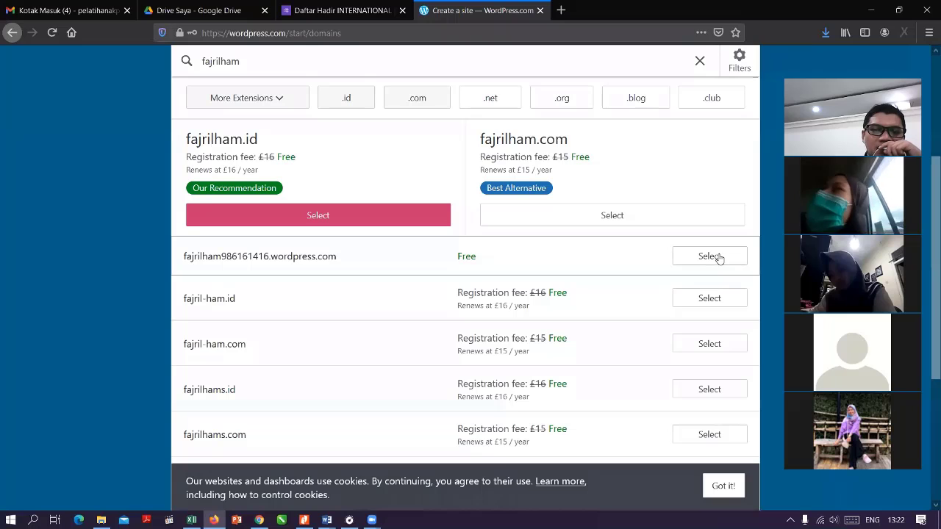
Choose the free wordpress.com address for the new site and start with the free site plan
left_click(710, 257)
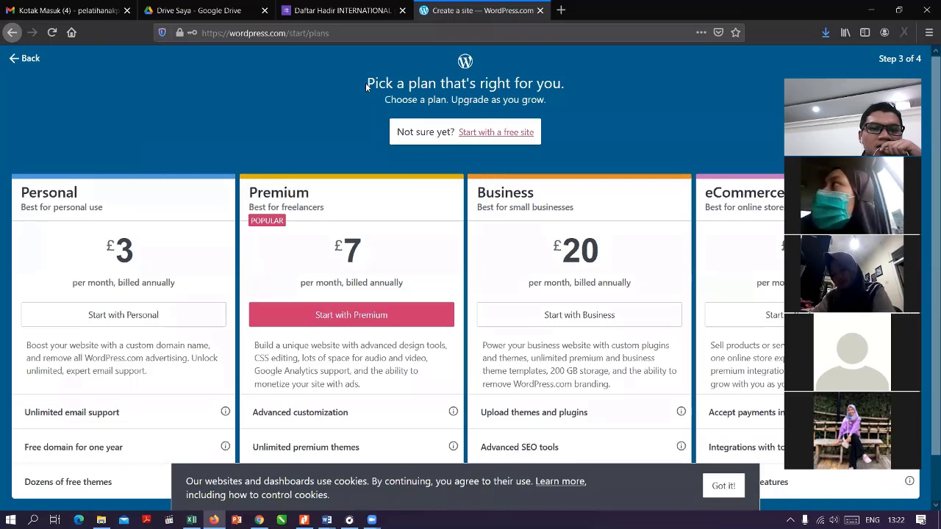
scroll(535, 158, "down", 1)
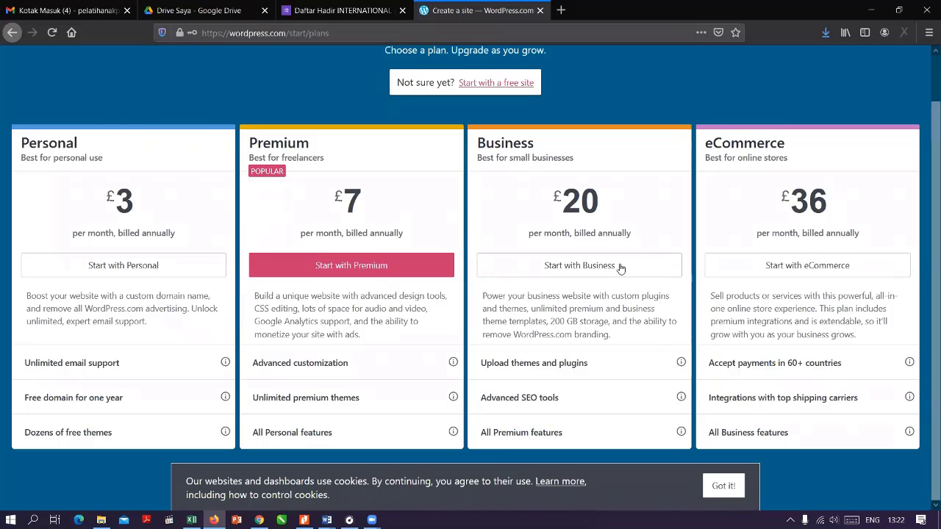
scroll(619, 267, "up", 1)
scroll(23, 301, "down", 1)
left_click(489, 83)
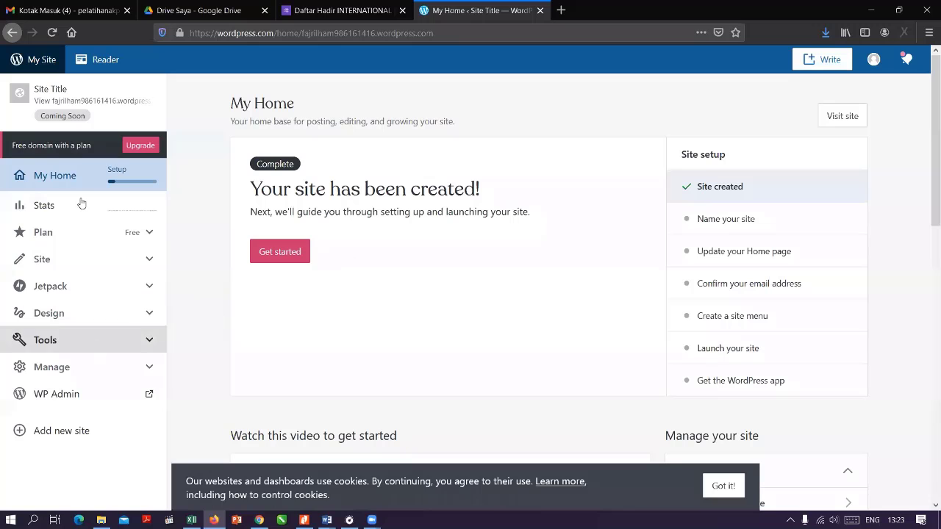
Visit the new site, examine its default home page from header to footer, and return to the My Site dashboard
scroll(86, 293, "down", 2)
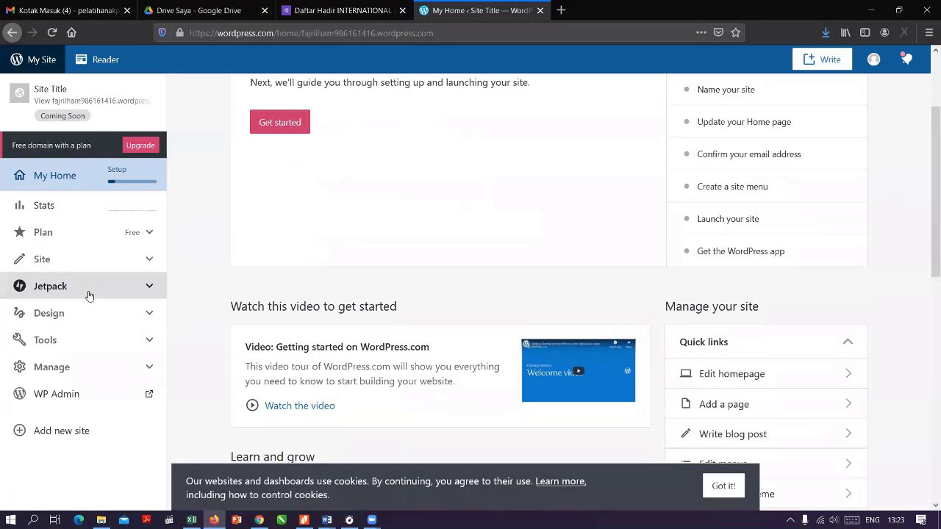
scroll(86, 293, "up", 2)
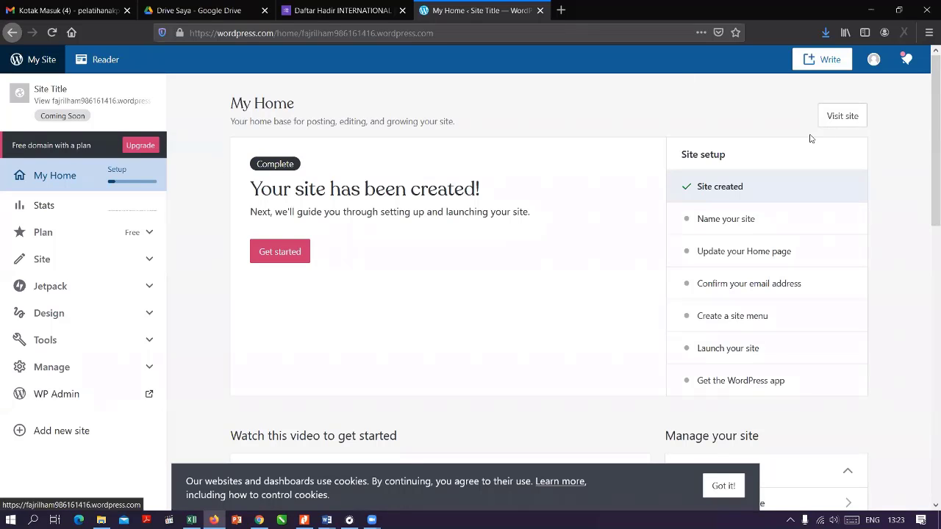
left_click(852, 118)
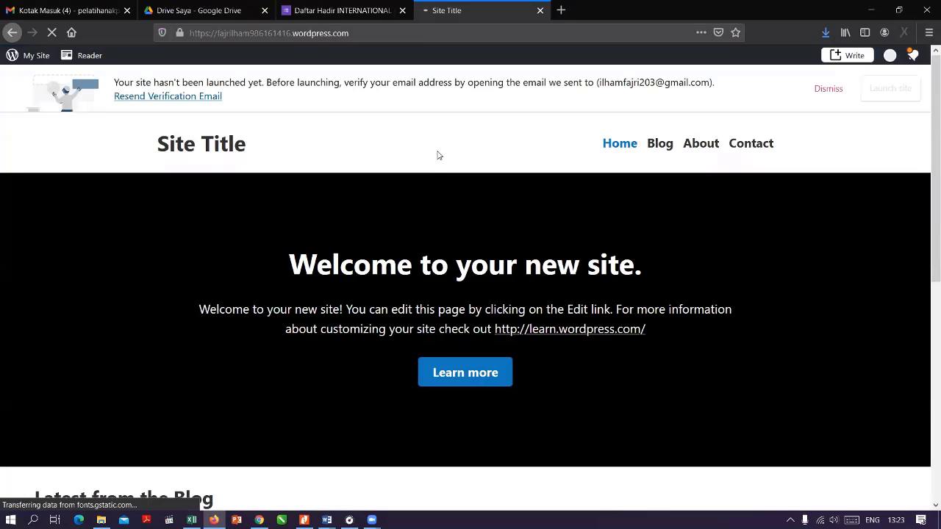
scroll(648, 216, "down", 6)
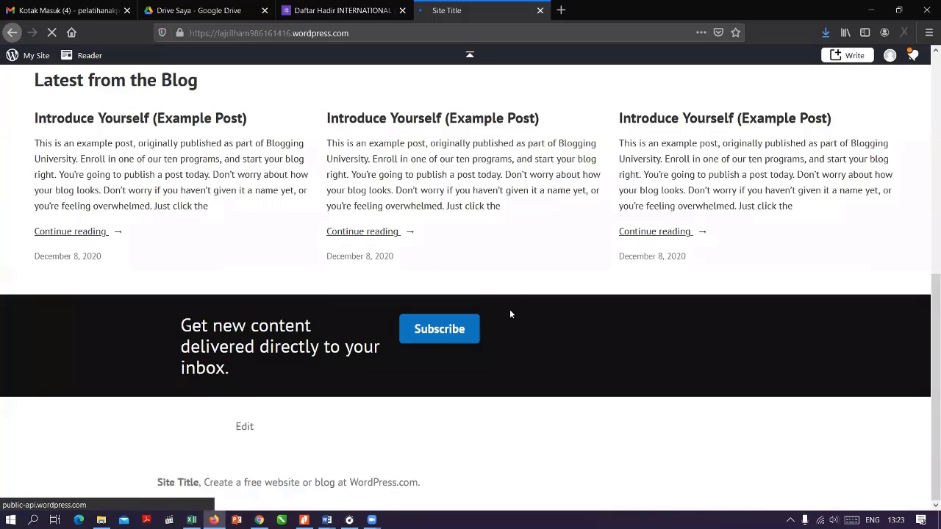
scroll(510, 313, "up", 4)
scroll(508, 300, "down", 4)
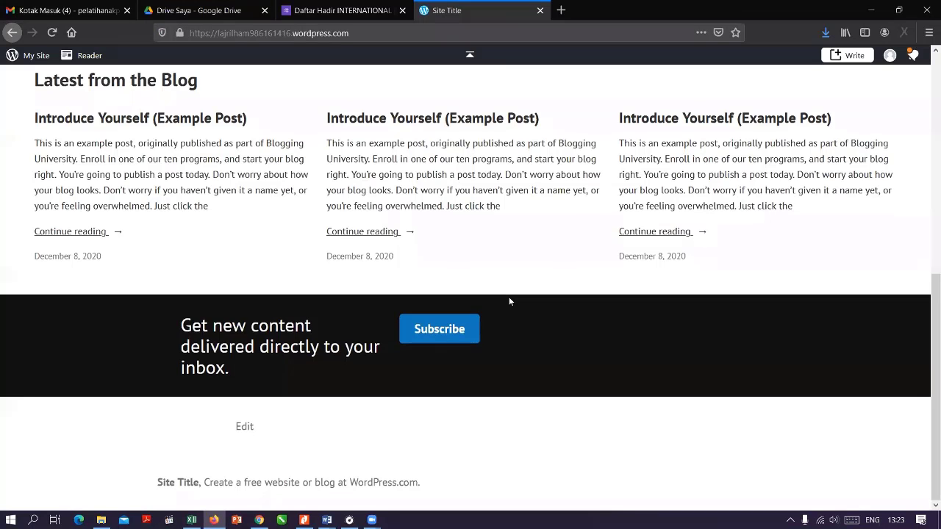
scroll(509, 300, "up", 5)
scroll(220, 145, "up", 1)
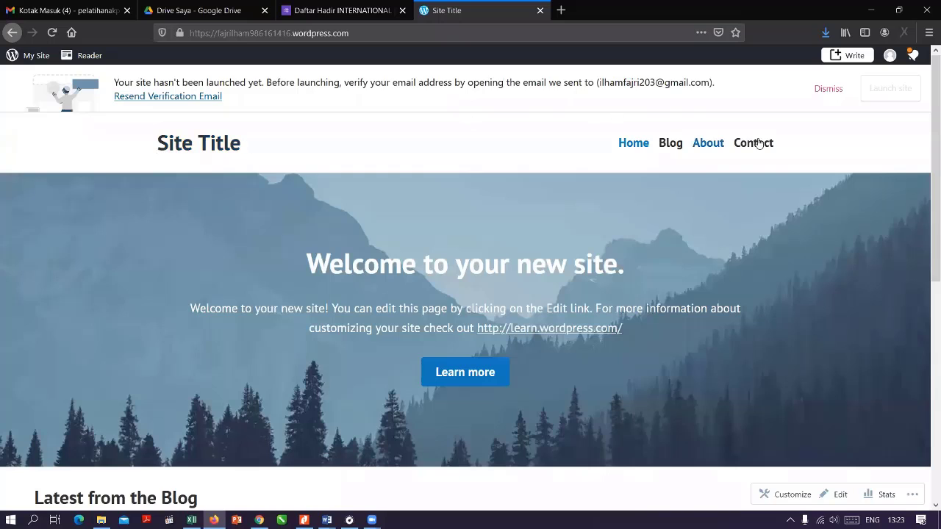
scroll(731, 175, "down", 4)
scroll(632, 214, "up", 2)
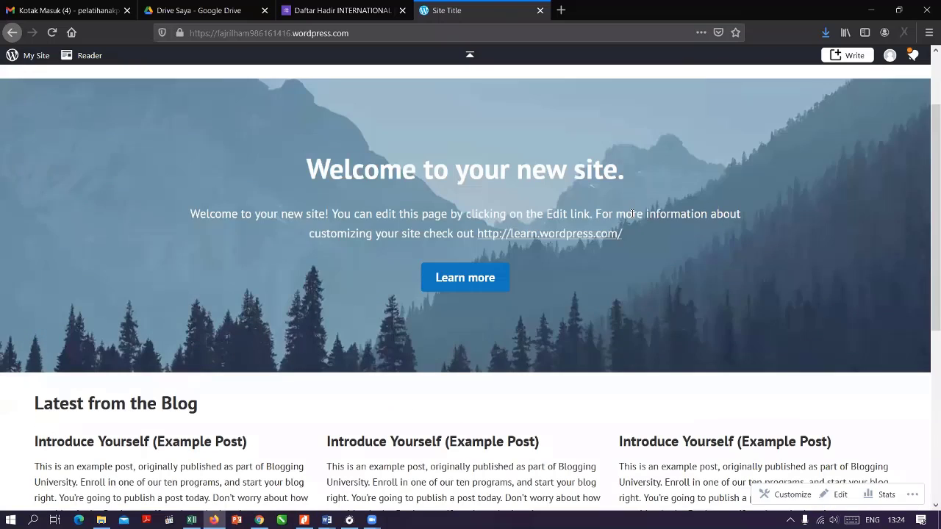
scroll(632, 214, "up", 1)
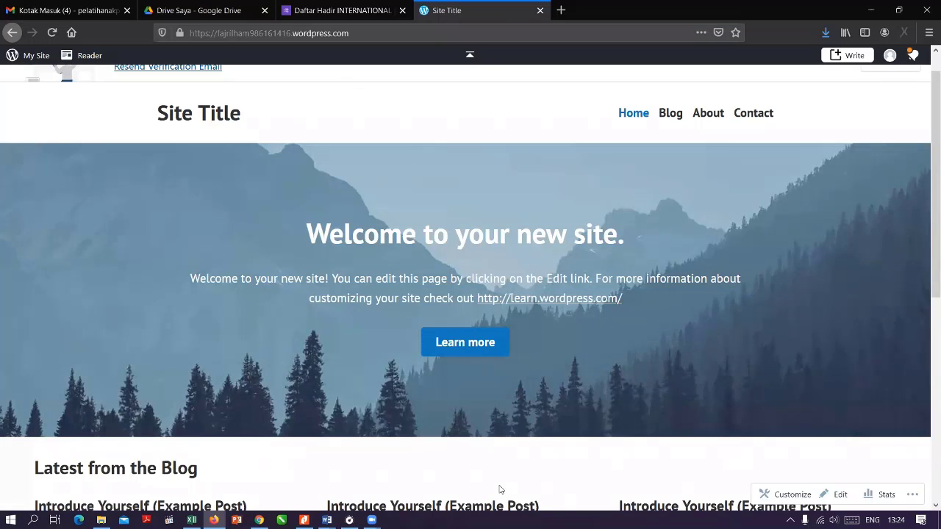
scroll(540, 265, "down", 6)
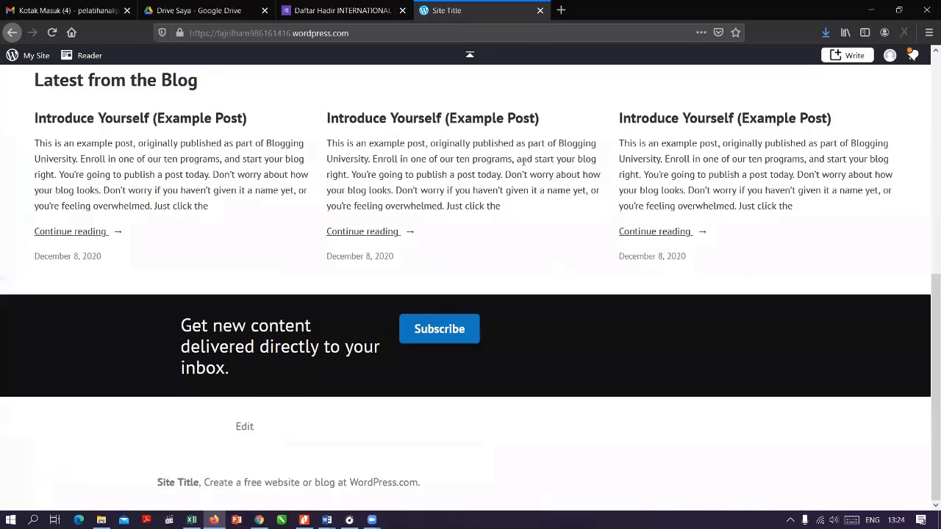
scroll(540, 264, "up", 7)
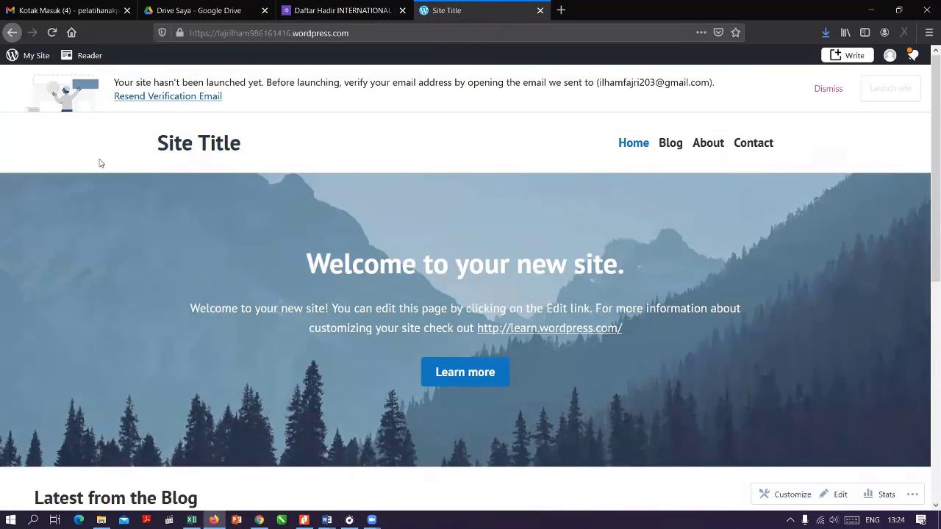
left_click(31, 59)
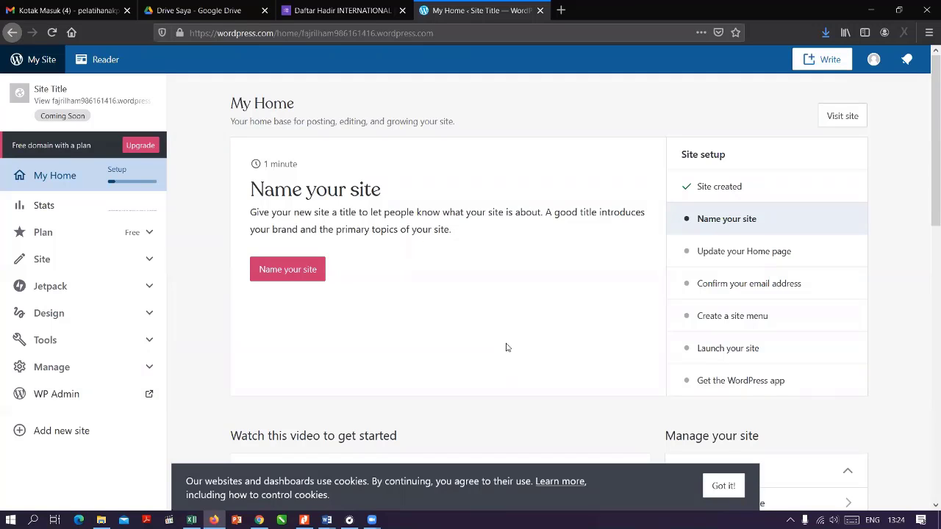
key("XF86AudioRaiseVolume")
key("XF86AudioRaiseVolume")
key("XF86AudioRaiseVolume")
key("XF86AudioRaiseVolume")
key("XF86AudioRaiseVolume")
key("XF86AudioRaiseVolume")
key("XF86AudioRaiseVolume")
key("XF86AudioRaiseVolume")
key("XF86AudioRaiseVolume")
key("XF86AudioRaiseVolume")
key("XF86AudioRaiseVolume")
key("XF86AudioRaiseVolume")
key("XF86AudioRaiseVolume")
key("XF86AudioRaiseVolume")
key("XF86AudioRaiseVolume")
key("XF86AudioRaiseVolume")
key("XF86AudioRaiseVolume")
key("XF86AudioRaiseVolume")
key("XF86AudioRaiseVolume")
key("XF86AudioRaiseVolume")
key("XF86AudioRaiseVolume")
Highlight the site name and the wordpress.com ending in the dashboard's web address
left_click_drag(338, 33, 301, 34)
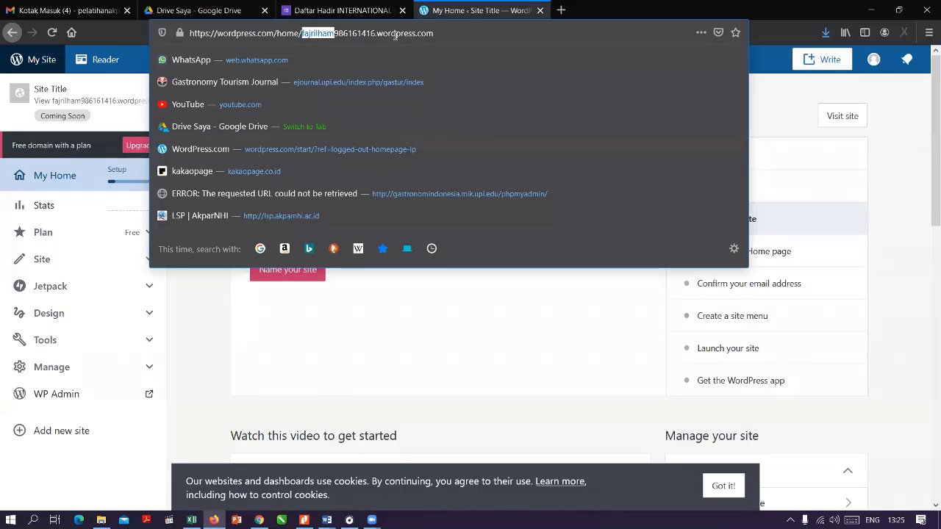
left_click_drag(377, 33, 438, 34)
key("Left")
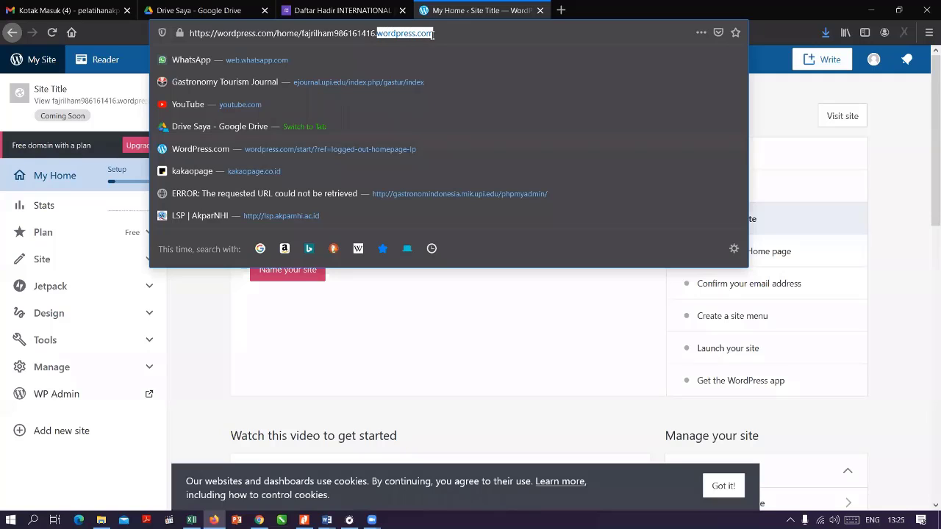
left_click(429, 33)
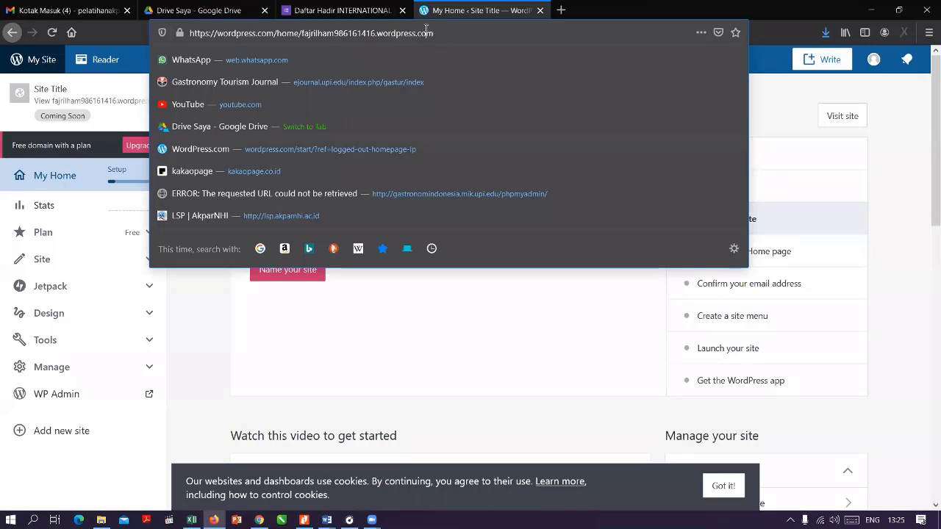
Replace the wordpress.com ending of the web address with id, com and finally org
left_click_drag(444, 33, 378, 35)
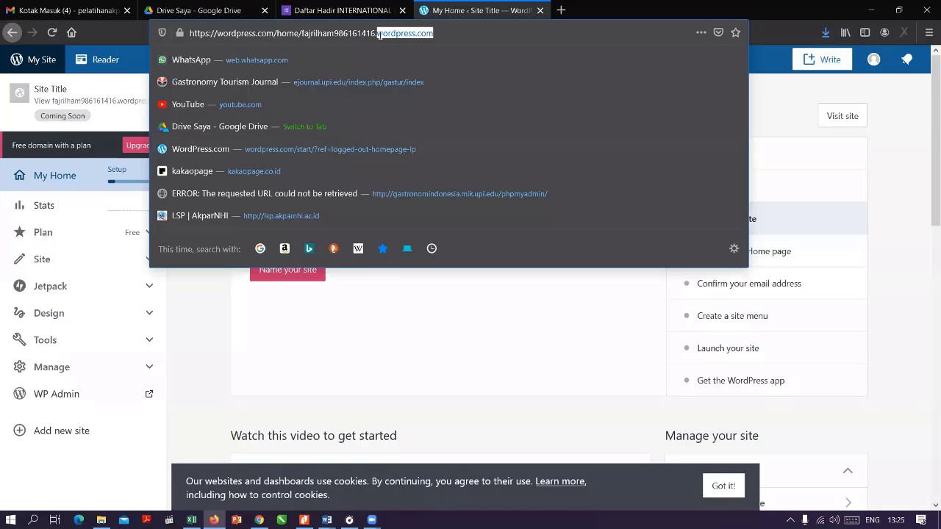
type("id")
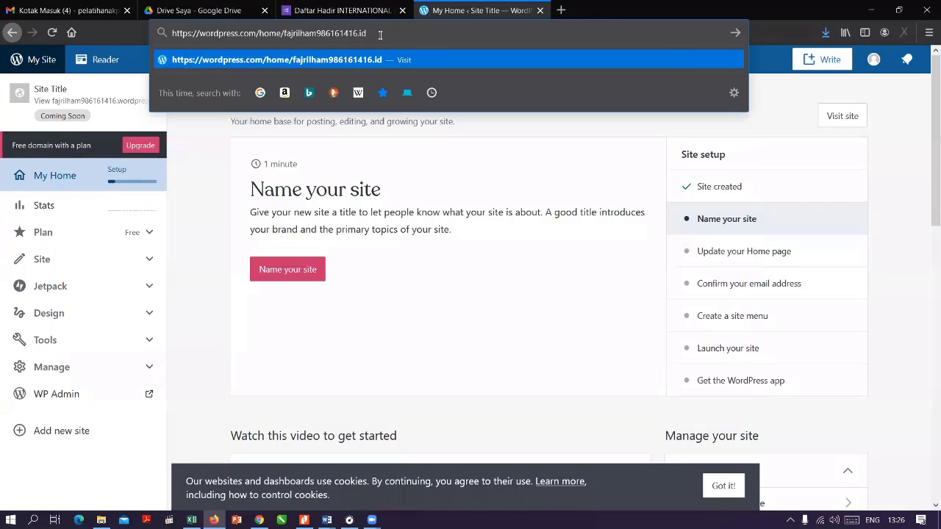
key("BackSpace")
key("BackSpace")
type("com")
key("BackSpace")
key("BackSpace")
key("BackSpace")
type("org")
key("Return")
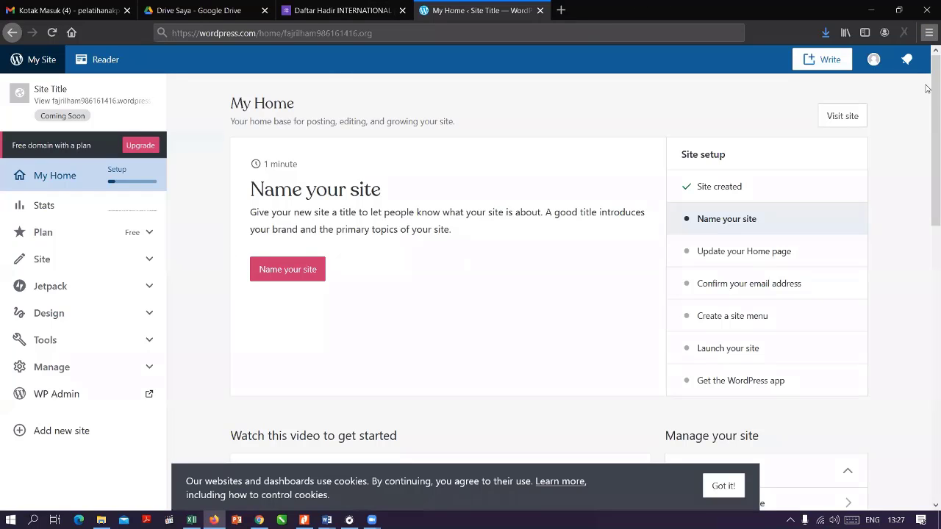
Open the Visit site link in a new tab and switch to that tab
right_click(846, 122)
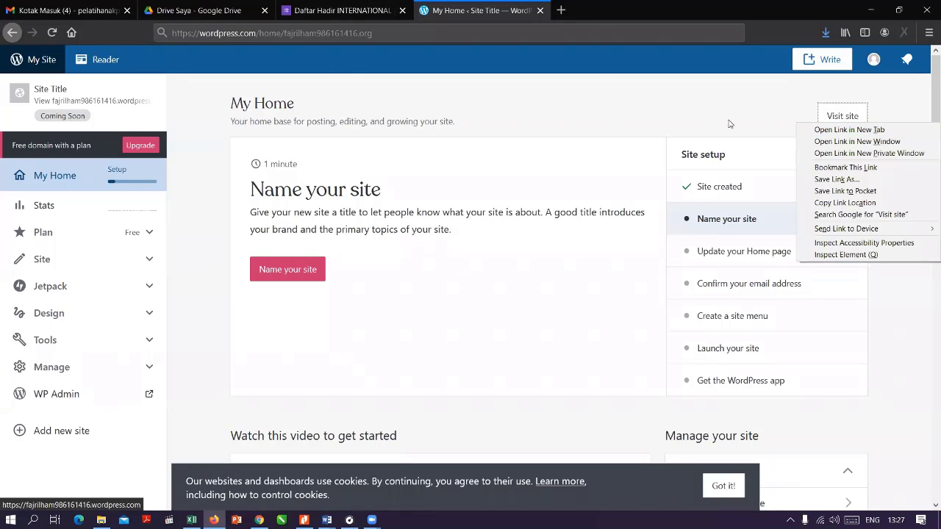
left_click(855, 120)
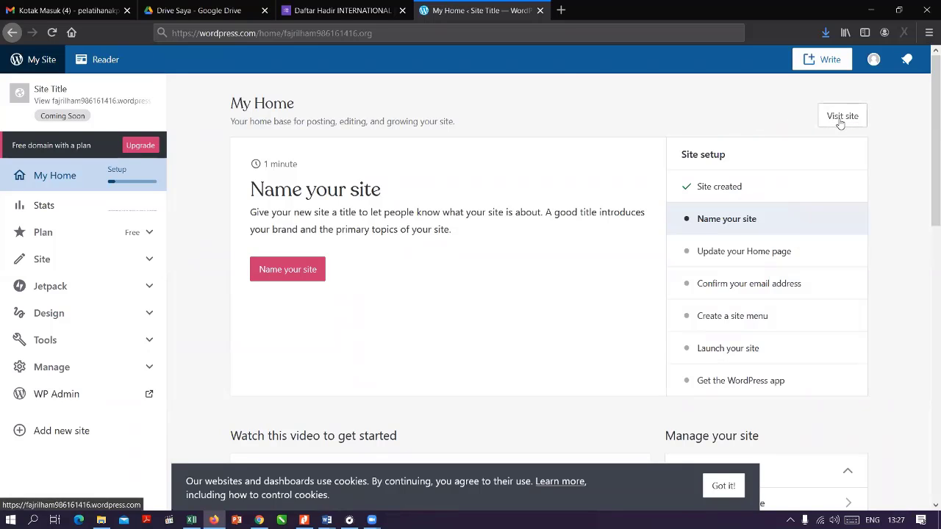
right_click(841, 124)
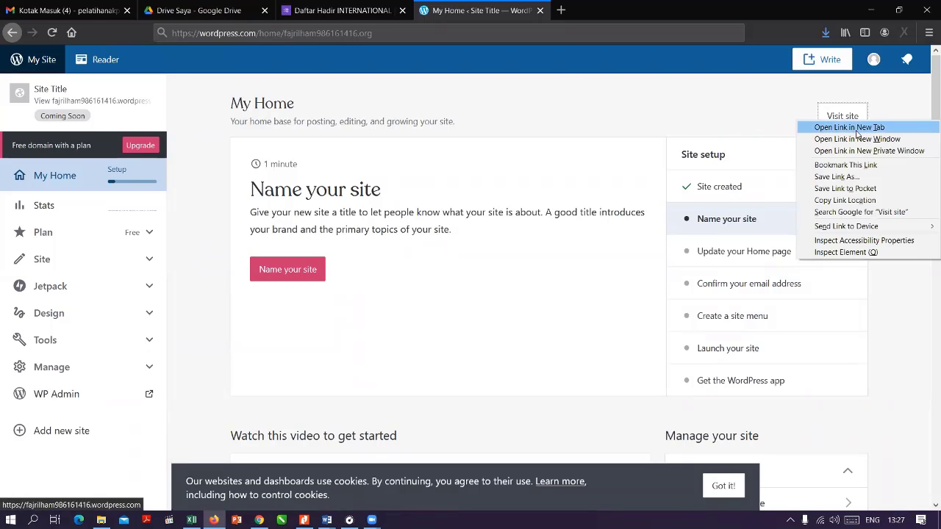
left_click(856, 131)
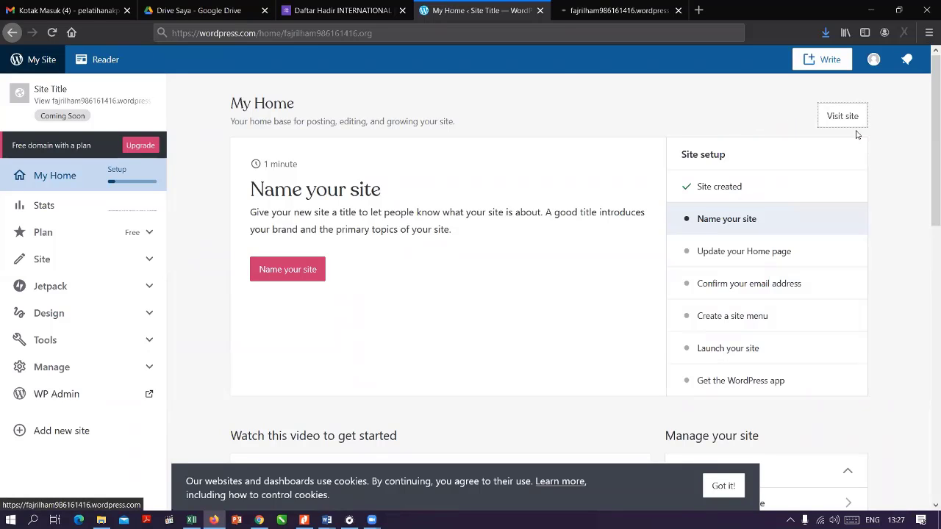
left_click(607, 11)
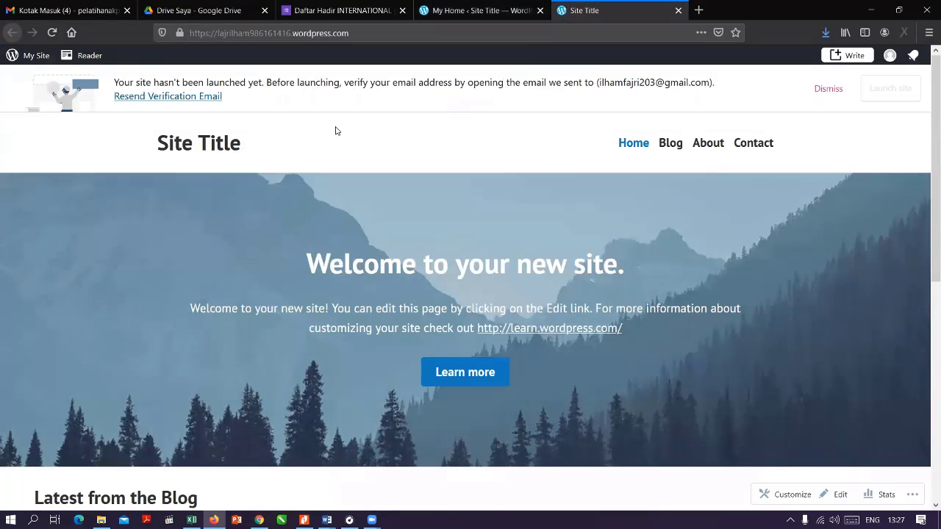
Compare the site's front page with its My Home dashboard by switching between the two tabs
scroll(510, 170, "down", 3)
scroll(508, 171, "up", 1)
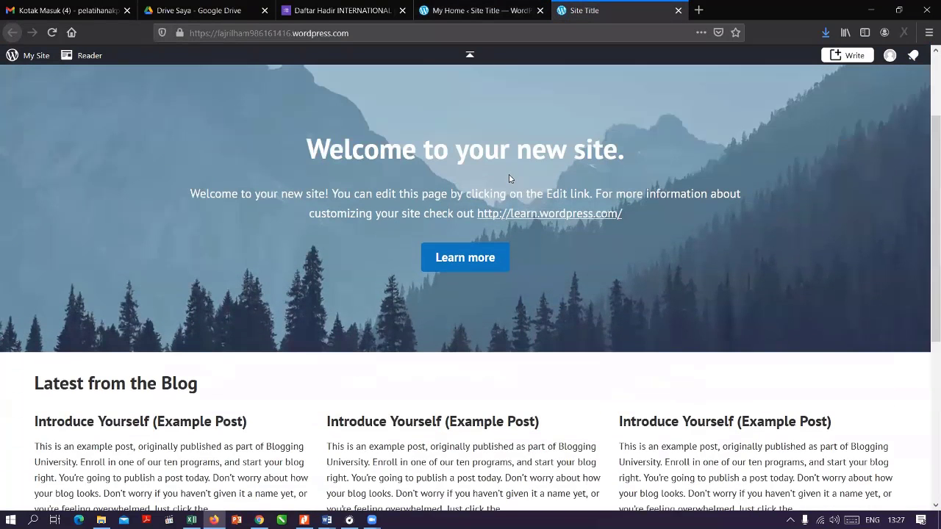
scroll(508, 174, "down", 1)
left_click(459, 7)
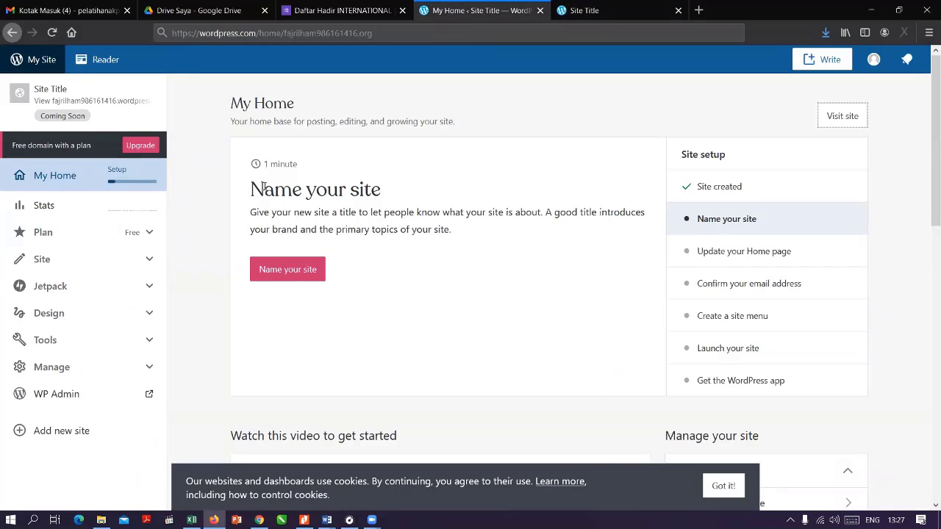
scroll(245, 191, "down", 3)
scroll(442, 111, "up", 2)
left_click(594, 8)
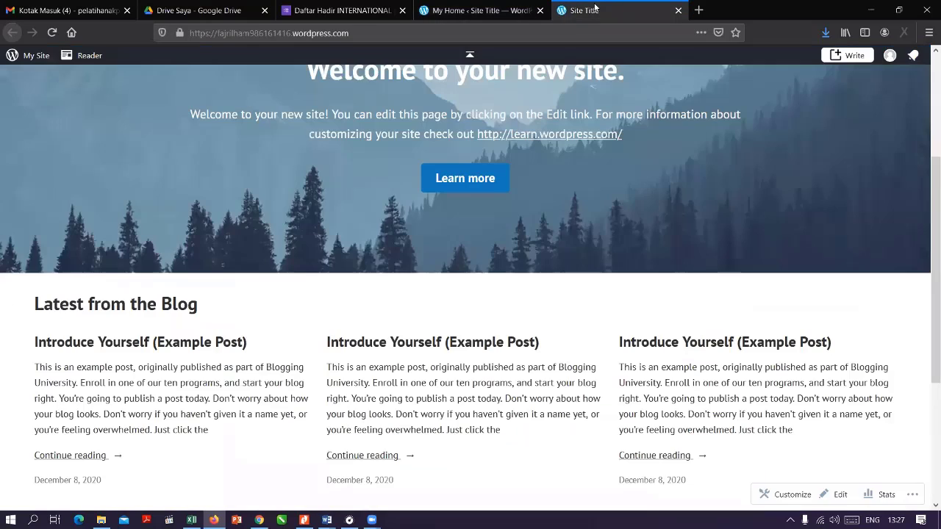
key("ctrl+shift+Tab")
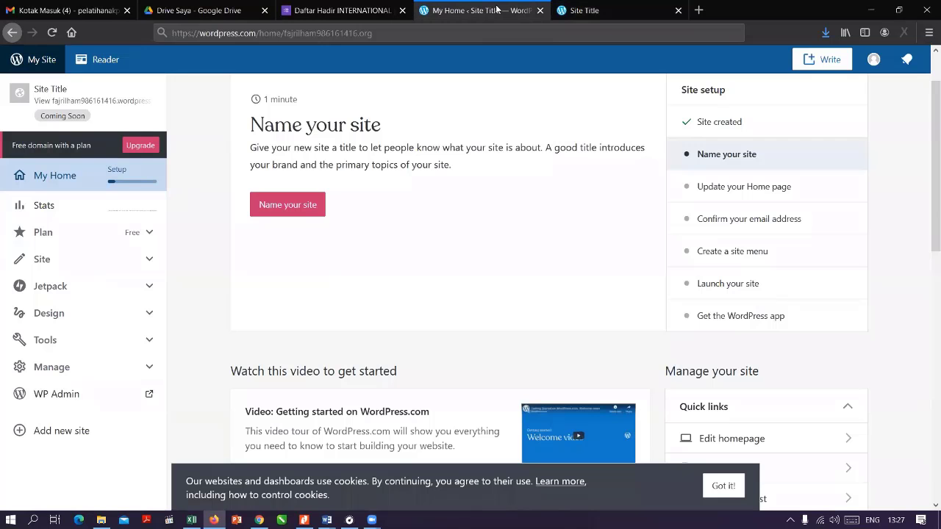
left_click(594, 11)
left_click(487, 13)
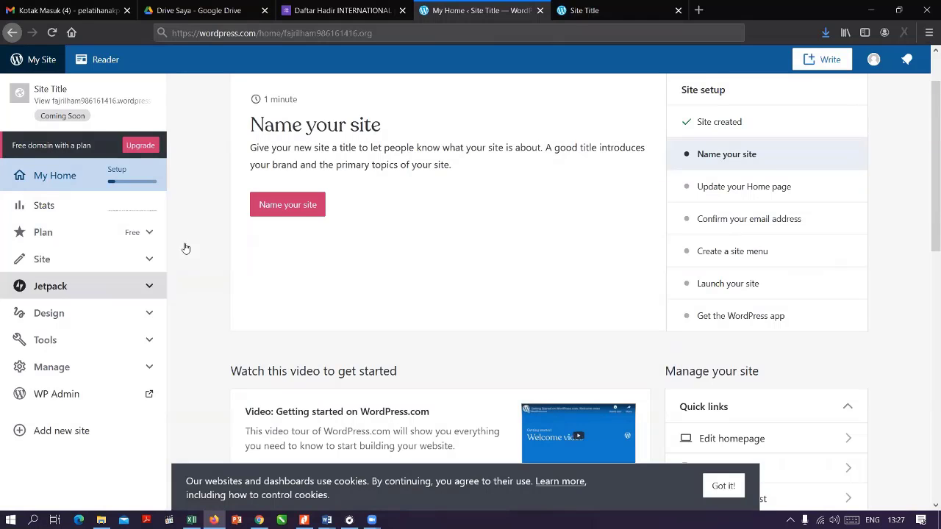
left_click(594, 10)
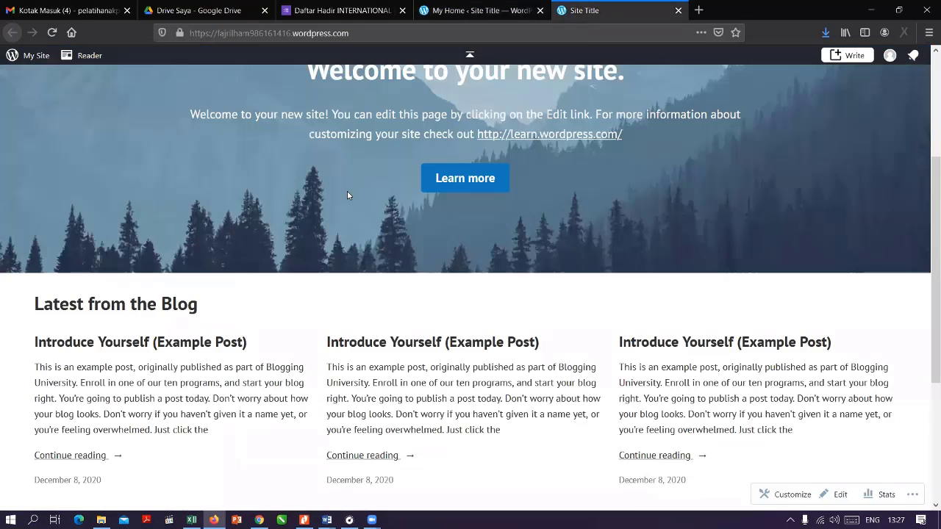
Examine the unlaunched-site notice and highlight the email address that has to be verified
scroll(347, 195, "up", 3)
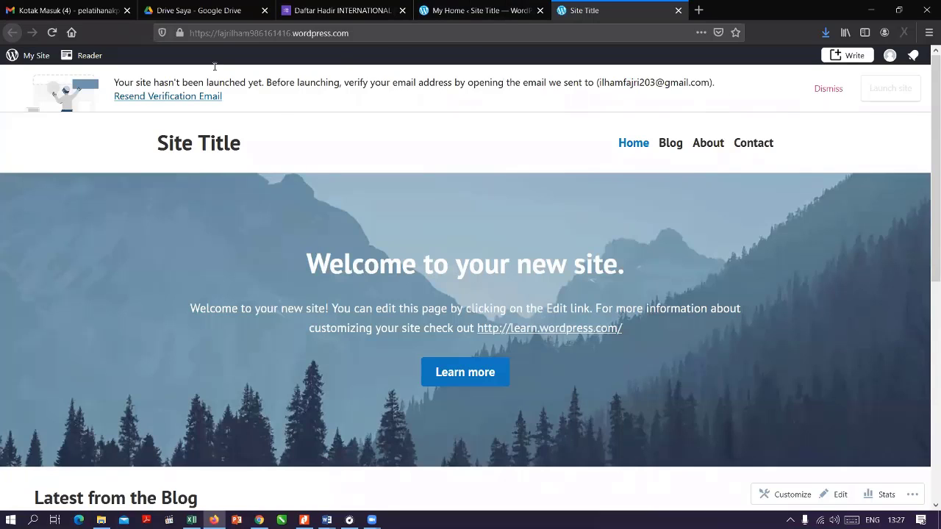
left_click(175, 96)
left_click_drag(599, 83, 721, 101)
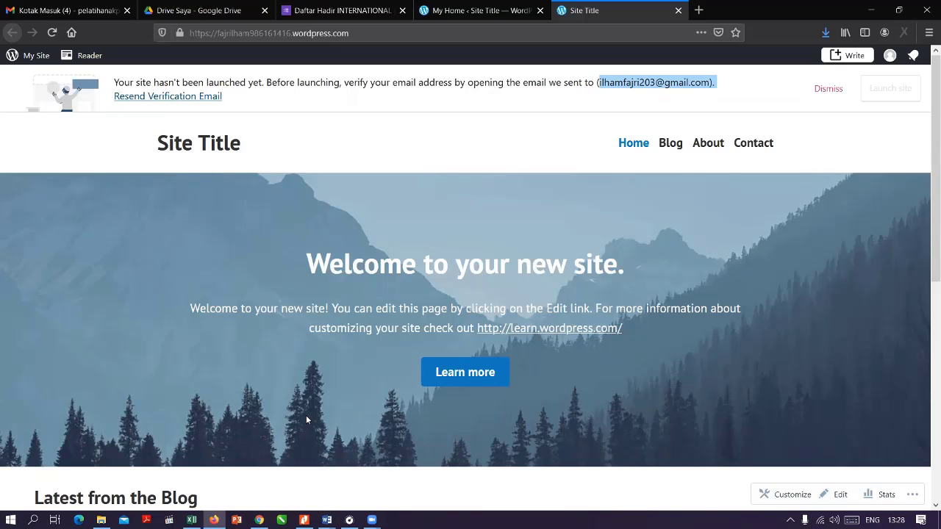
Switch to Chrome and open the Gmail inbox in a new tab
left_click(259, 520)
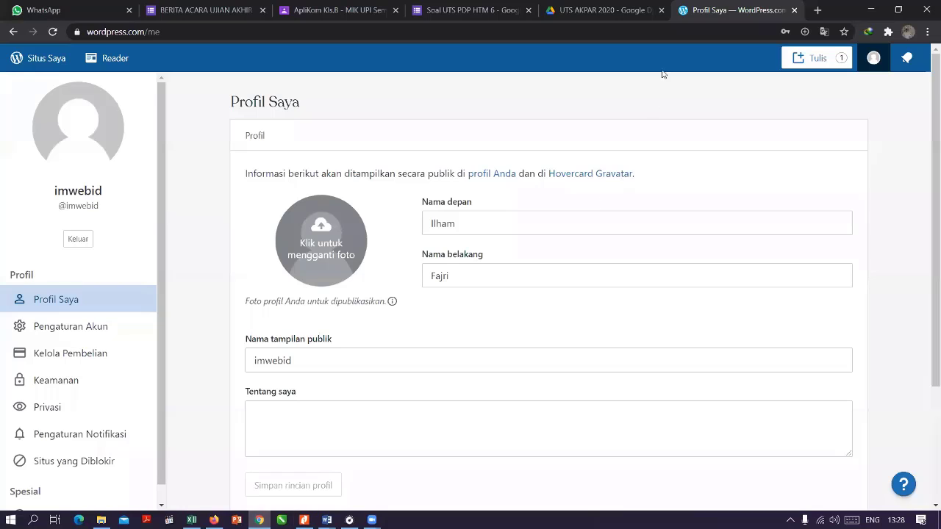
left_click(583, 7)
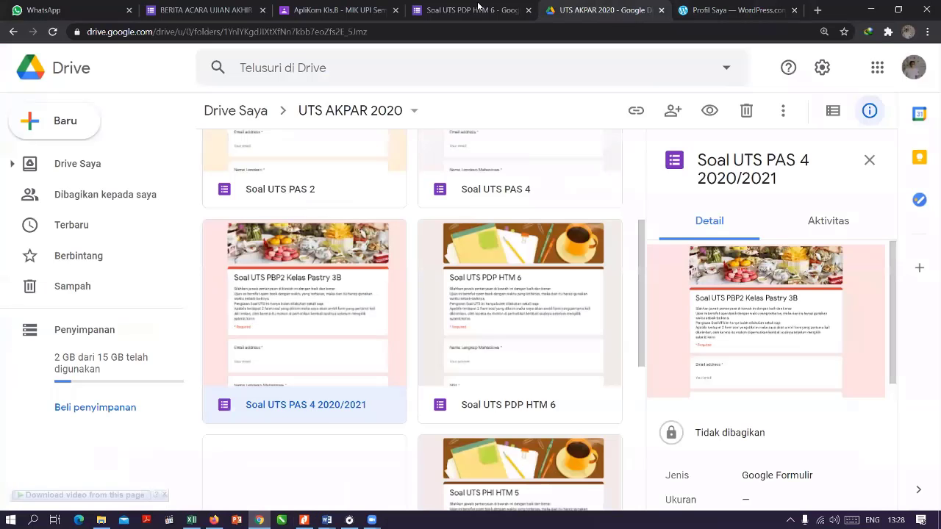
left_click(734, 12)
left_click(817, 10)
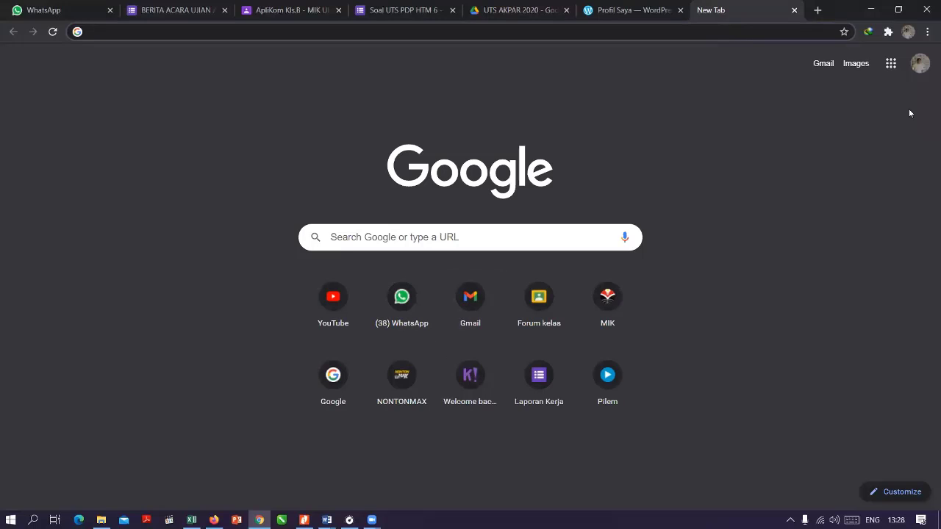
left_click(823, 64)
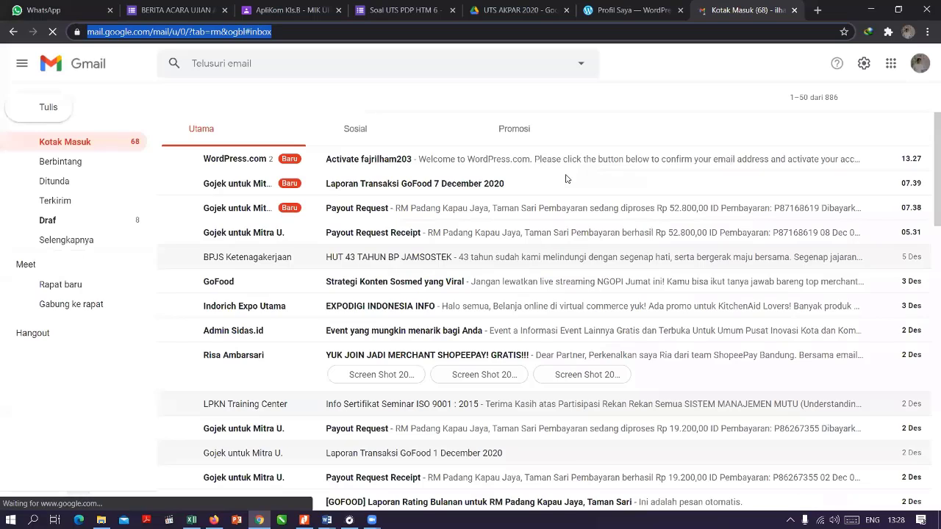
Open the WordPress.com activation email, confirm the account from it, and switch back to Firefox
left_click(346, 161)
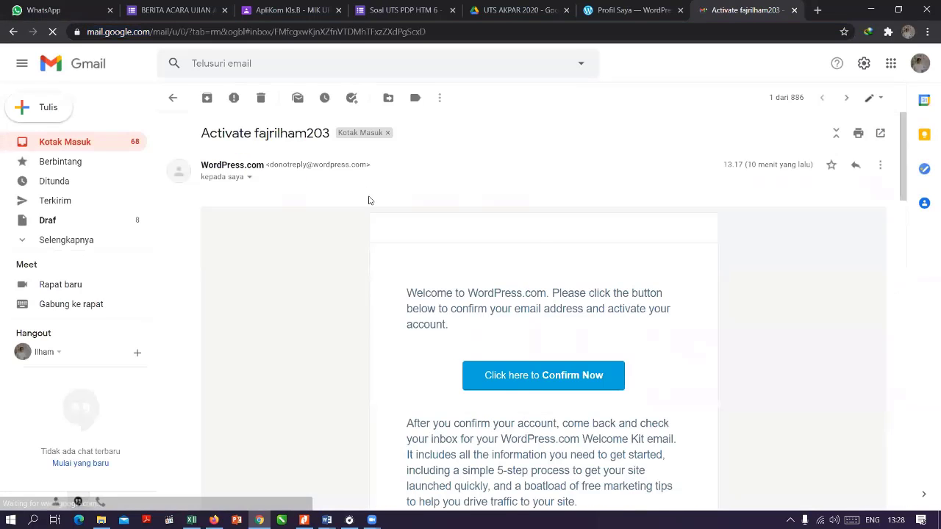
left_click(540, 394)
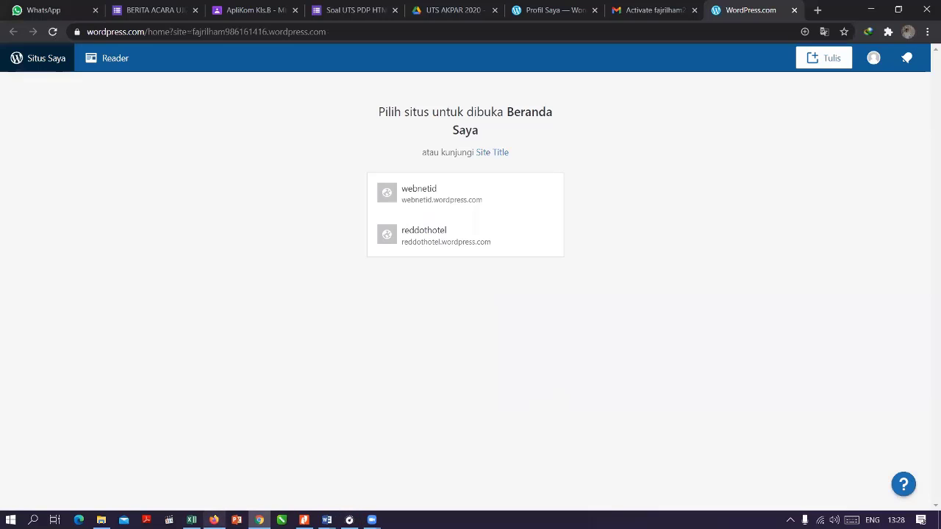
left_click(214, 520)
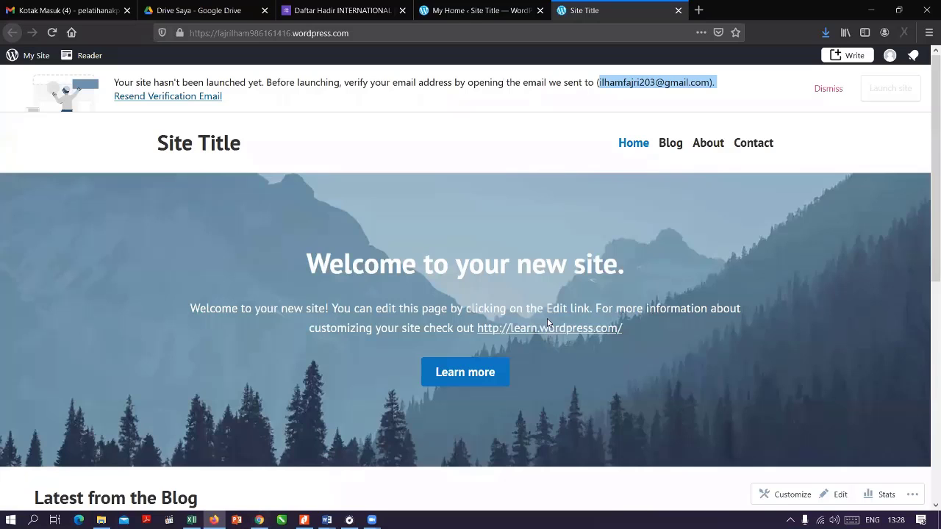
Compare the My Home dashboard with the site's front page and look through the front page down to its footer
left_click(470, 10)
left_click(607, 16)
left_click(477, 10)
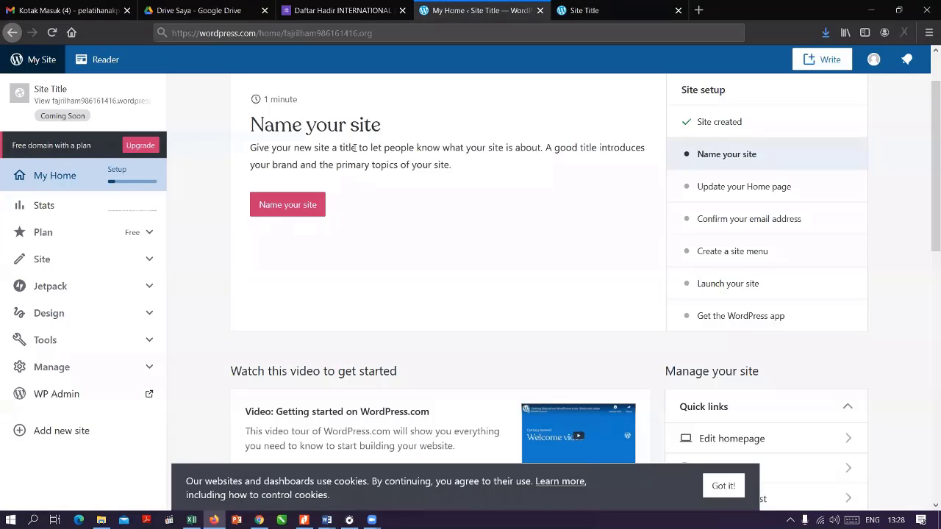
left_click(613, 6)
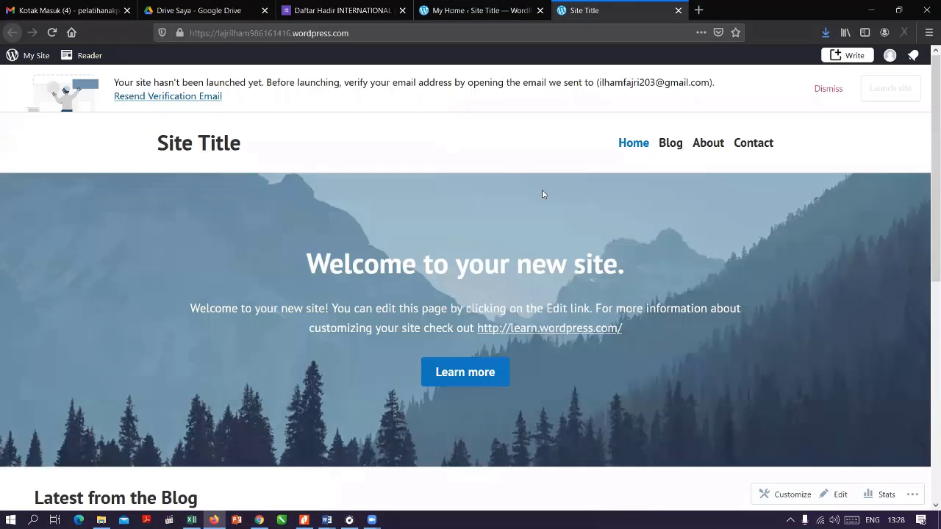
scroll(609, 335, "down", 3)
scroll(614, 339, "down", 2)
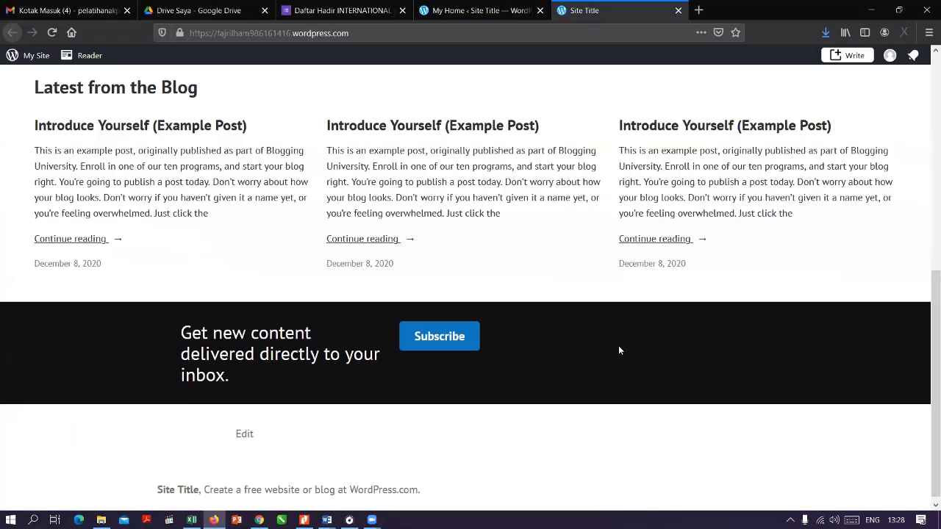
scroll(519, 213, "up", 6)
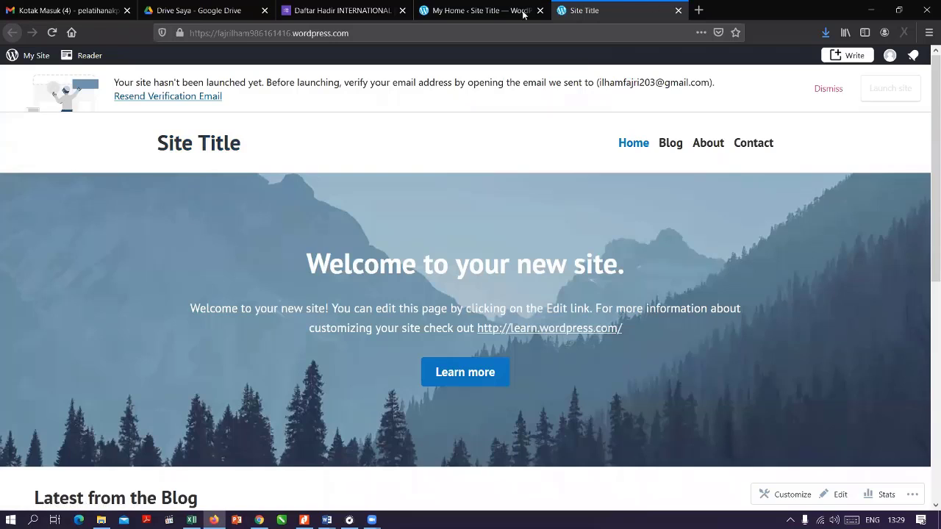
Start the Name your site task from My Home and select the placeholder text in the site title
left_click(444, 12)
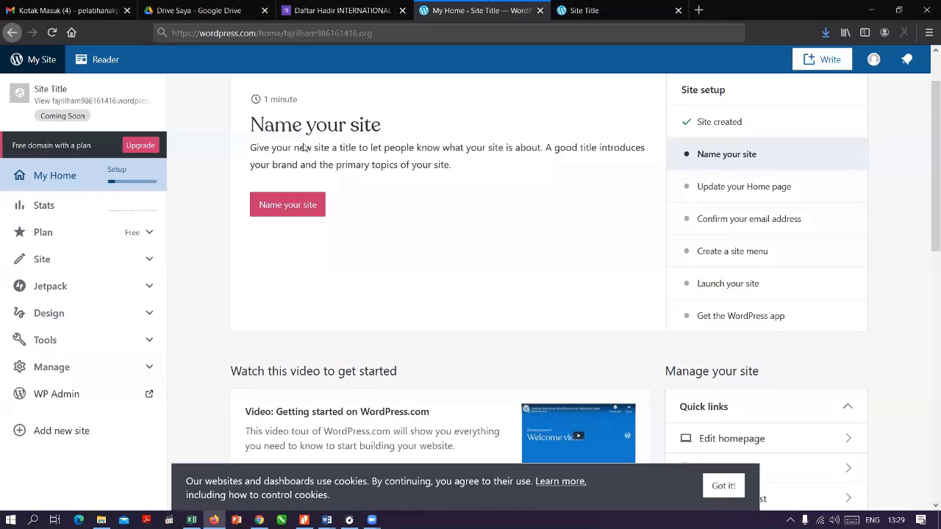
left_click_drag(267, 130, 366, 132)
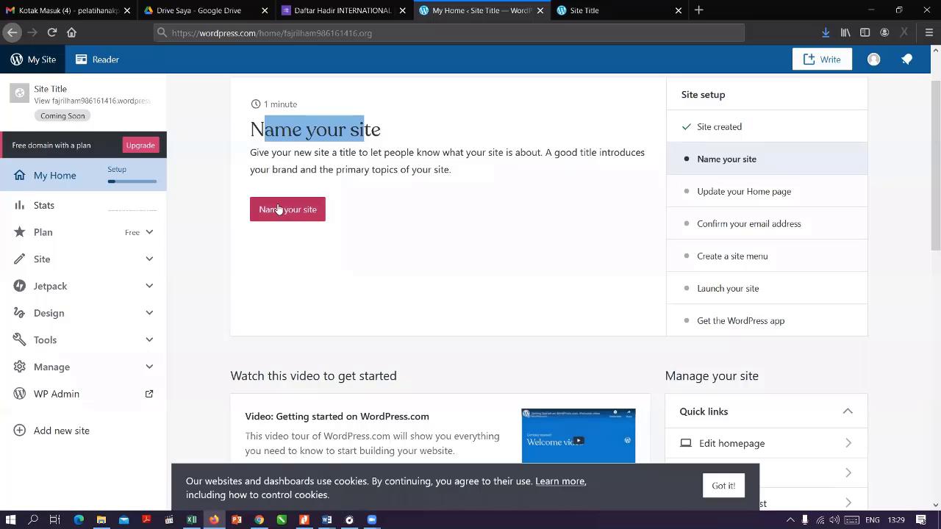
left_click(279, 209)
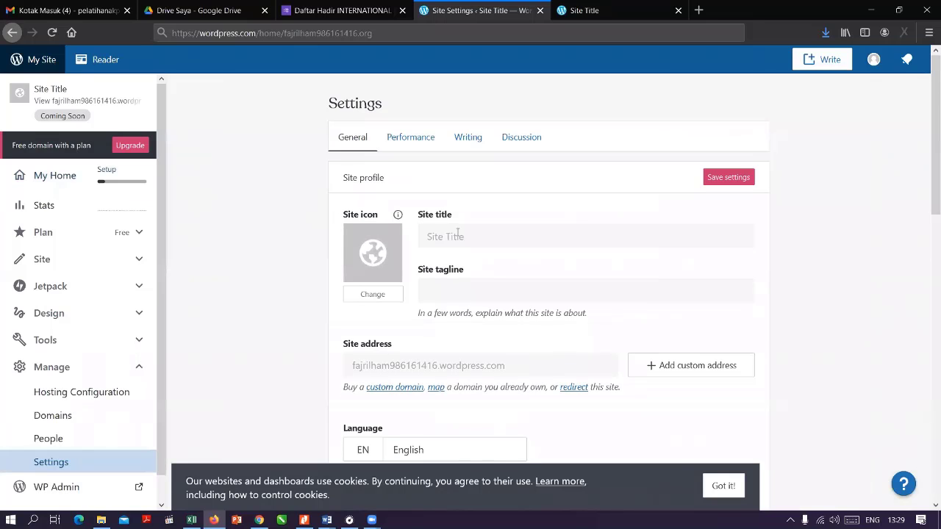
left_click_drag(479, 236, 417, 239)
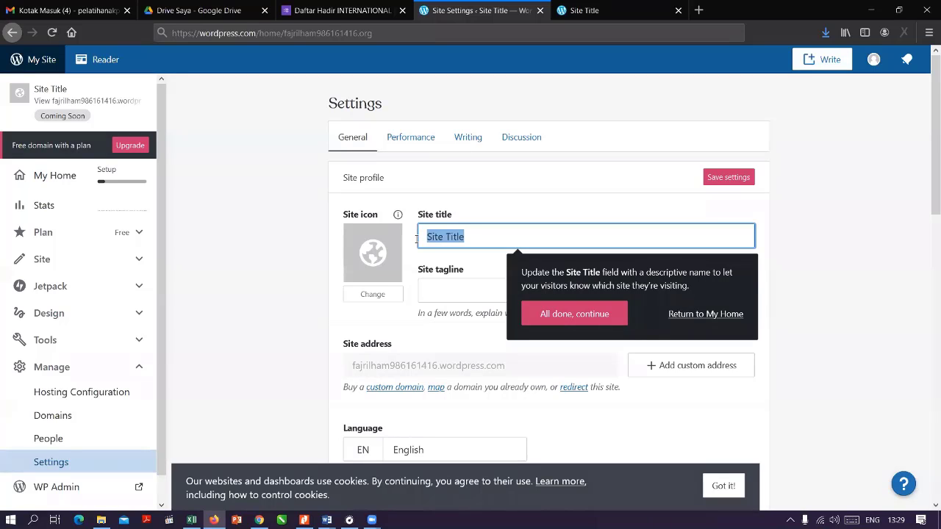
type("MIK U")
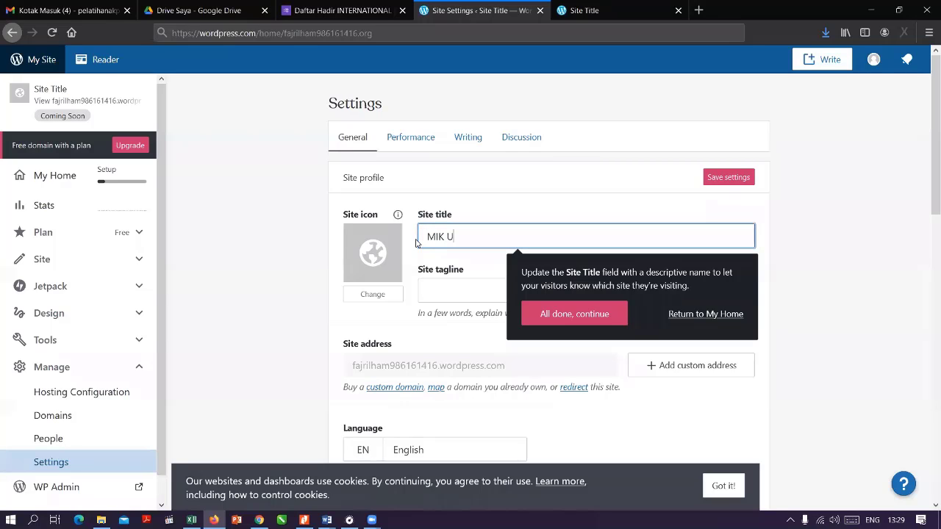
key("BackSpace")
key("BackSpace")
key("BackSpace")
key("BackSpace")
key("BackSpace")
key("BackSpace")
key("BackSpace")
Enter the owner's one-word name as site title and "Kumpulan materi kuliah online" as tagline, staying on the settings page
type("Fajrilham")
left_click(454, 292)
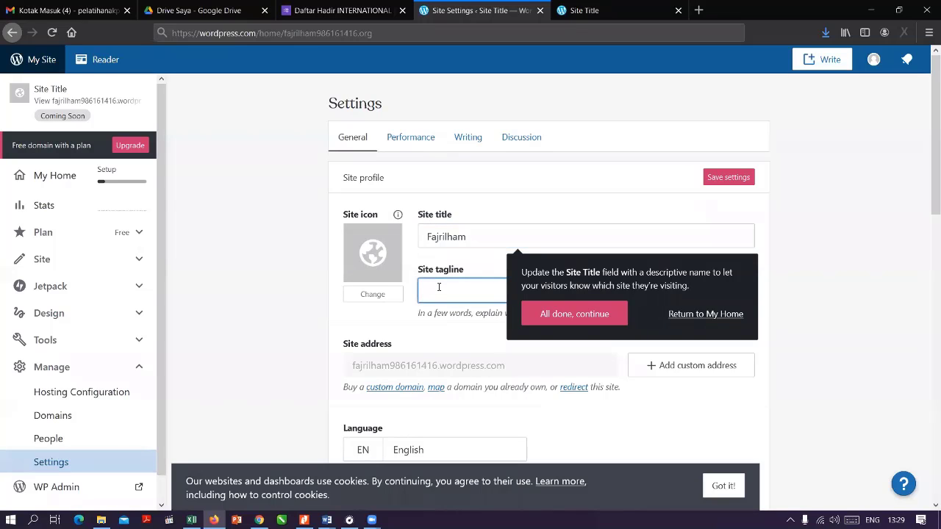
type("Kumpulan materi k")
left_click(688, 318)
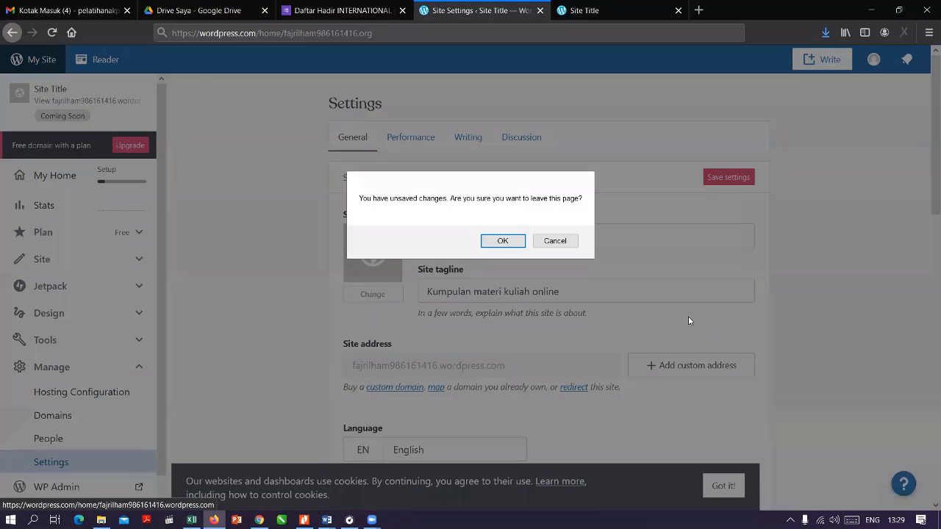
left_click(556, 241)
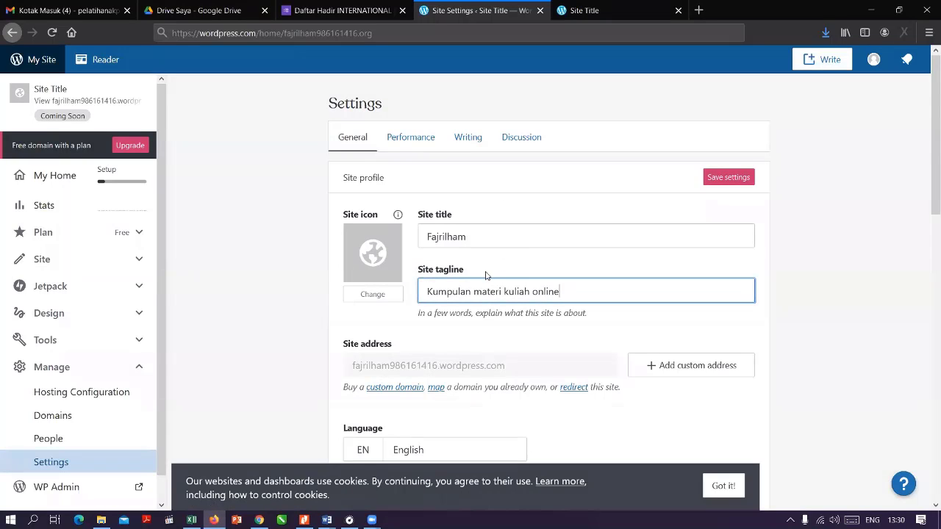
Examine the site address and try to add a custom address, cancelling the exit from the settings page
scroll(411, 294, "down", 3)
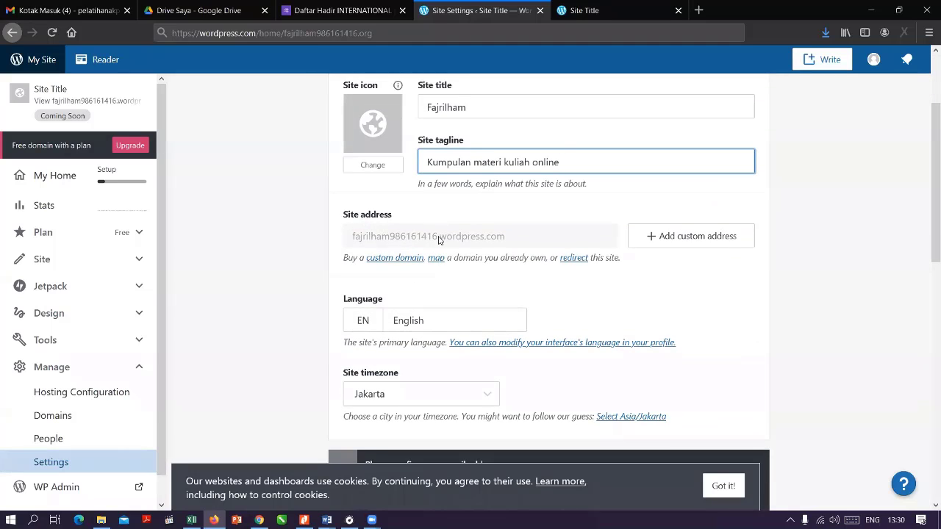
left_click(385, 236)
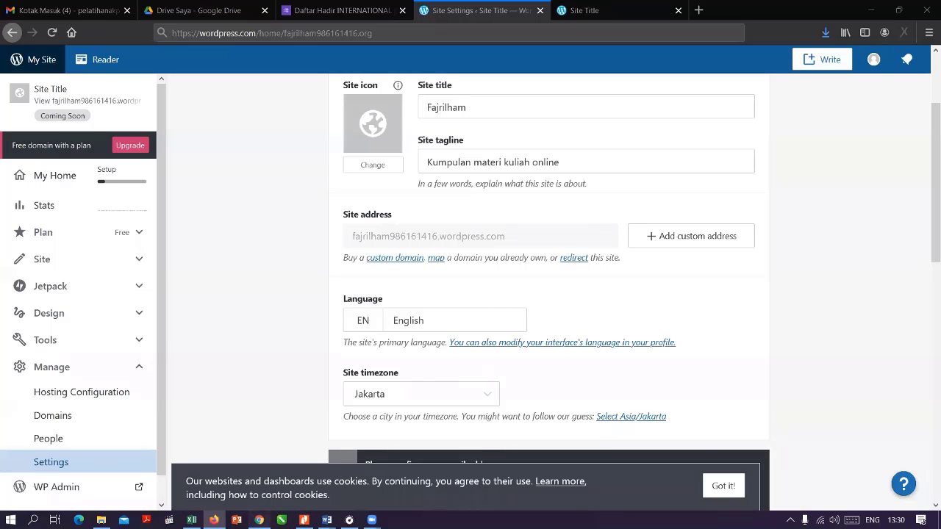
left_click(259, 520)
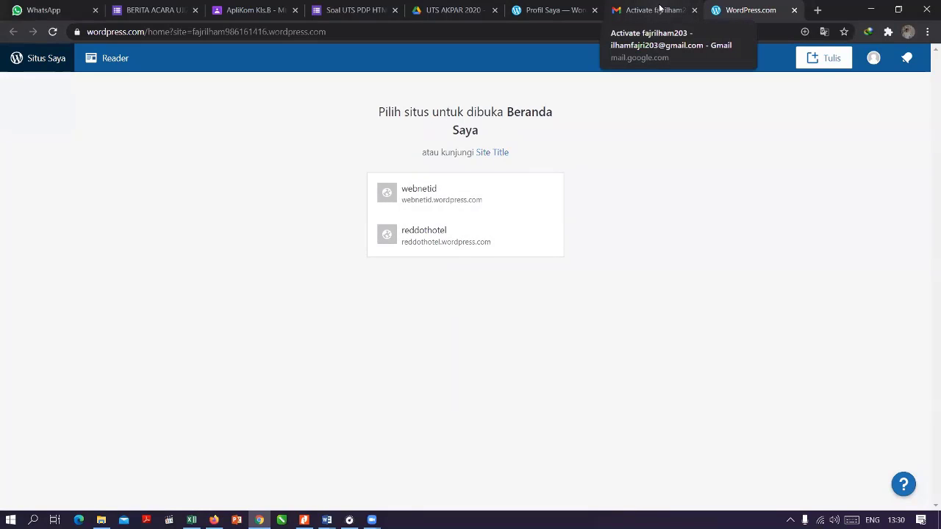
left_click(214, 520)
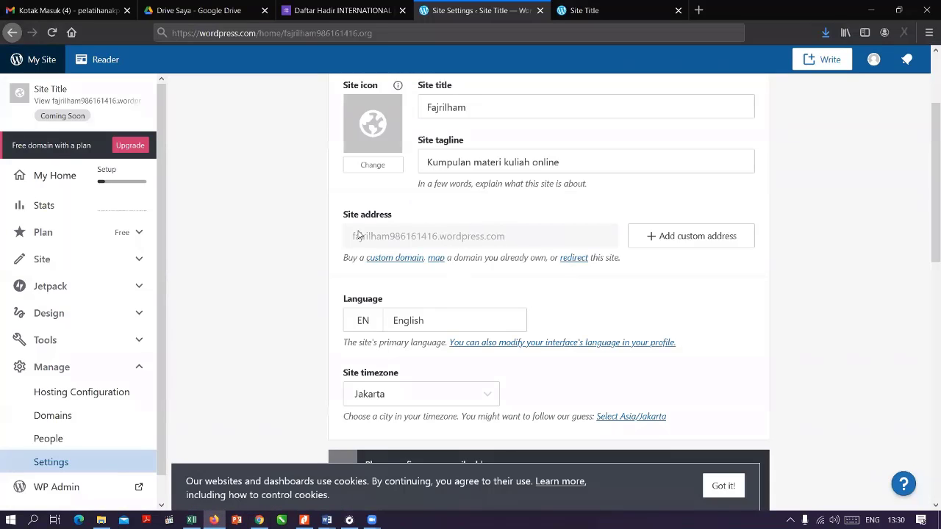
left_click(689, 238)
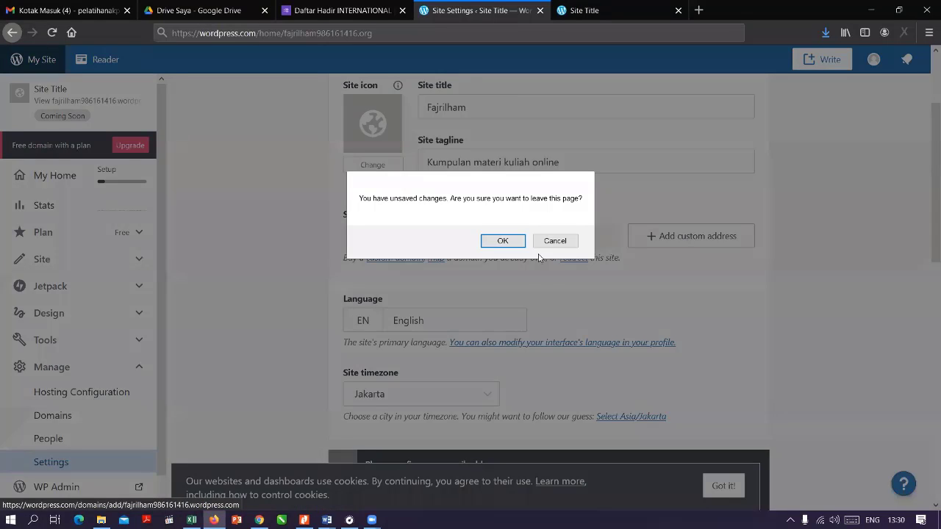
left_click(555, 240)
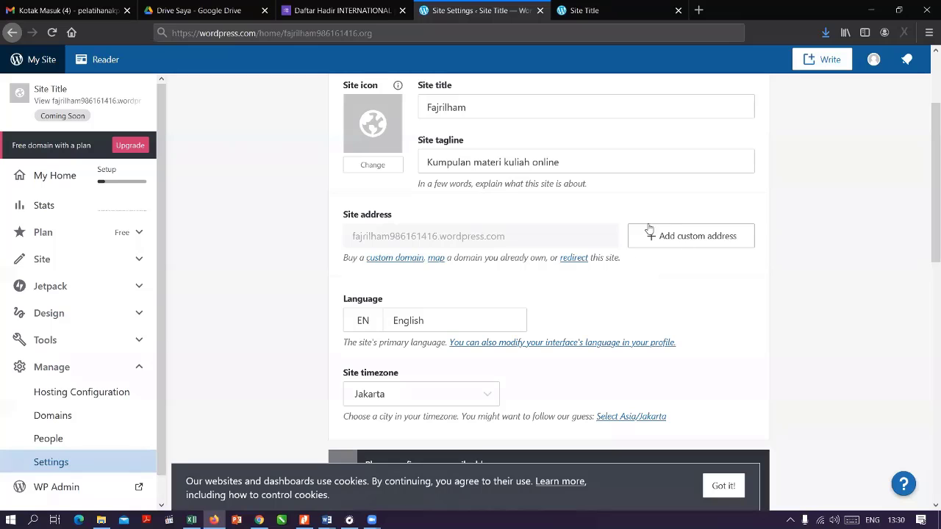
Set the site's primary language to Bahasa Indonesia from the Asia-Pacific languages
scroll(588, 242, "down", 3)
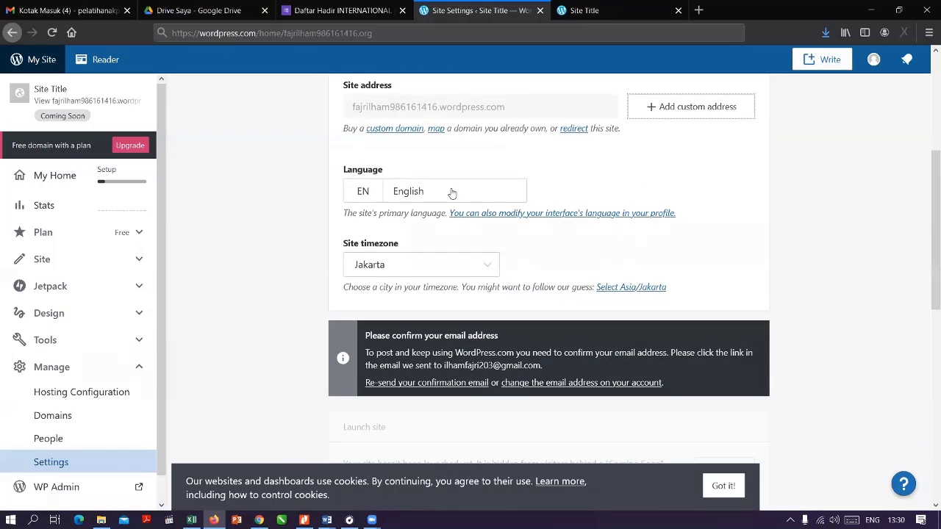
left_click(425, 195)
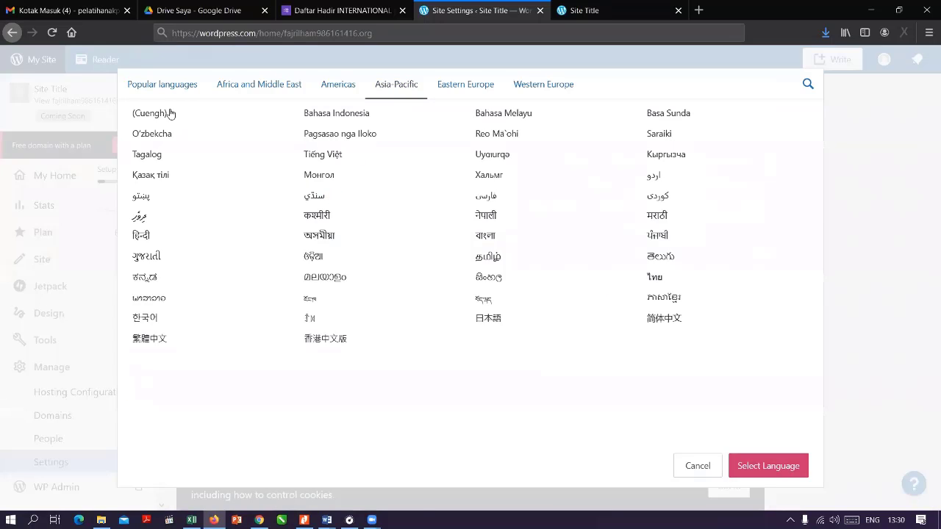
left_click(330, 114)
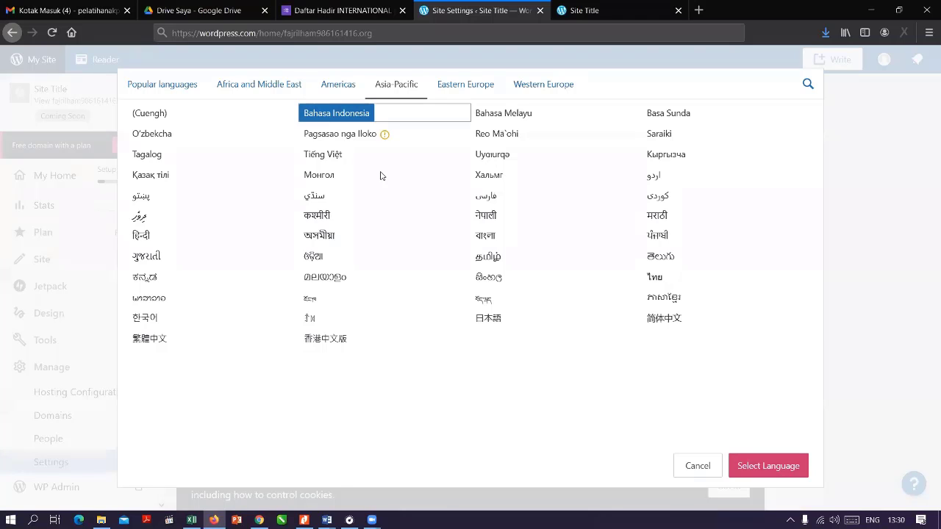
left_click(784, 472)
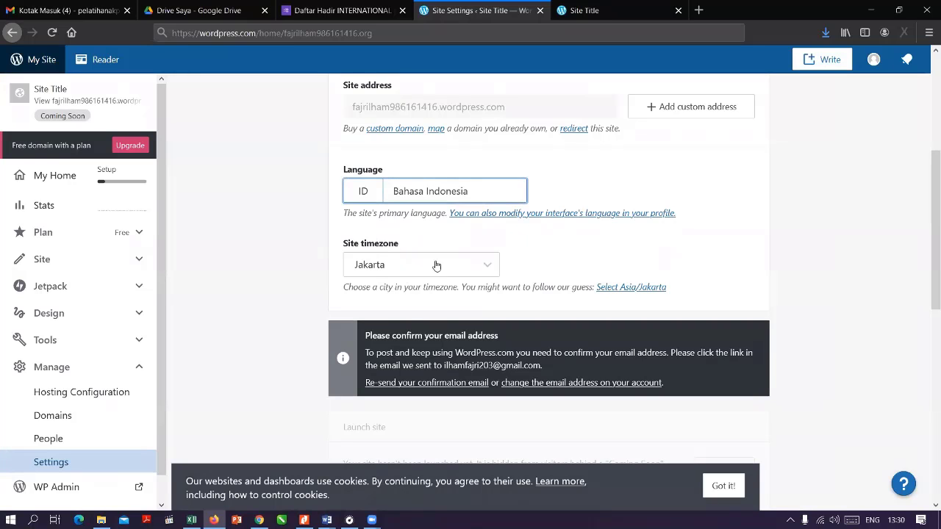
Check the site timezone choices and keep Jakarta as the timezone
scroll(436, 267, "down", 3)
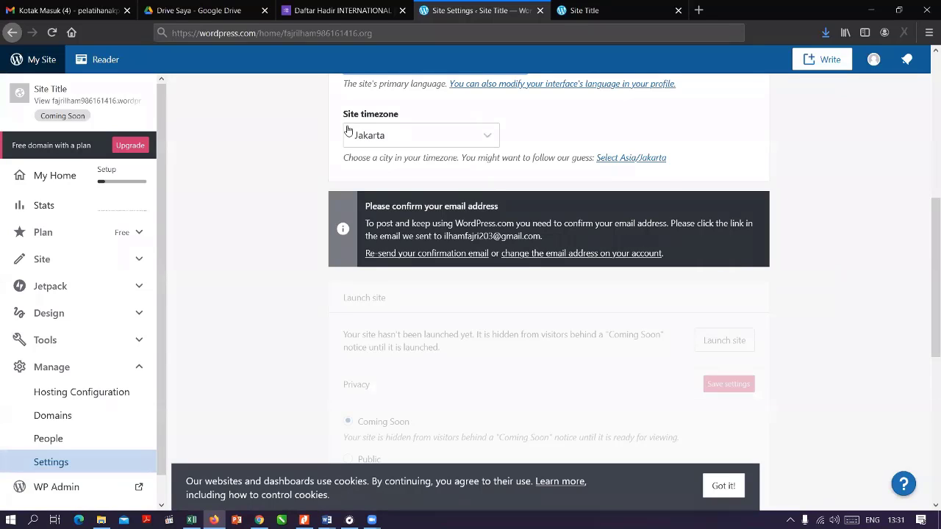
left_click(402, 141)
left_click(389, 503)
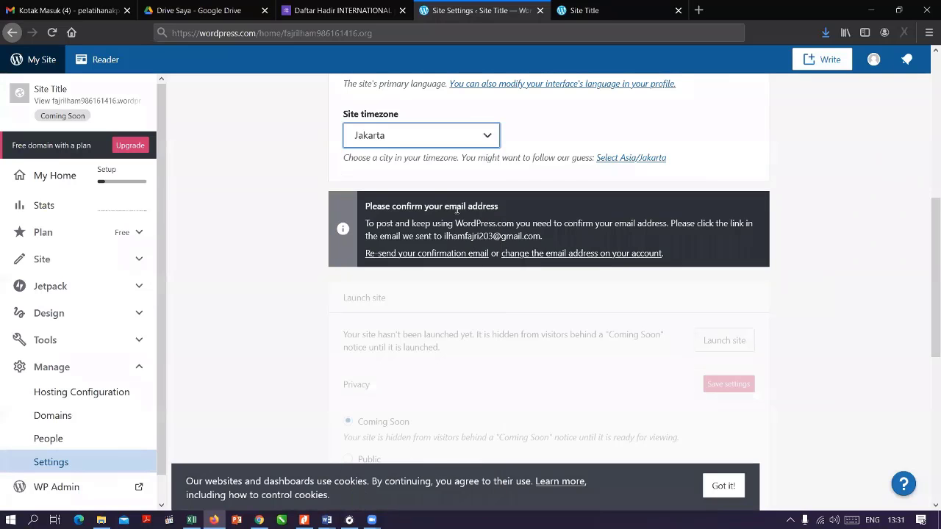
Review the general settings from the site profile to the privacy, footer credit and site tools sections
scroll(555, 221, "down", 5)
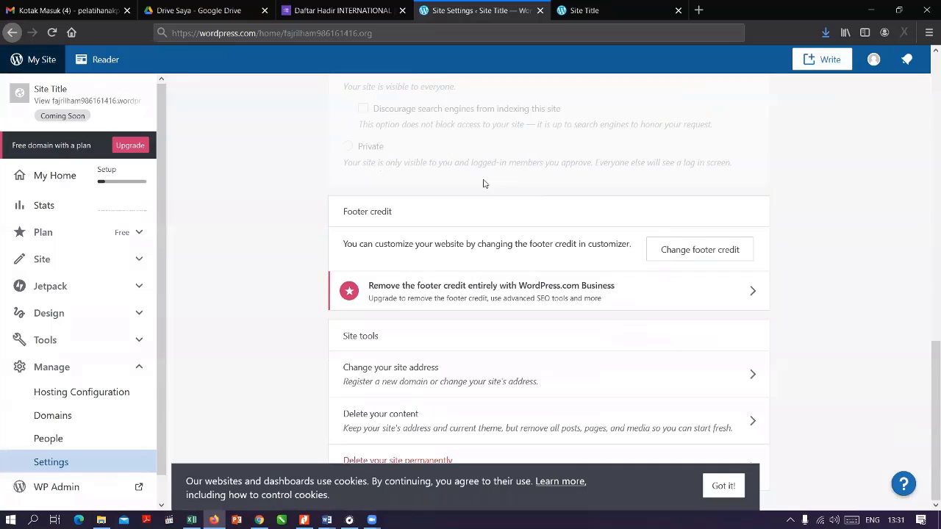
scroll(500, 189, "up", 3)
scroll(441, 233, "up", 3)
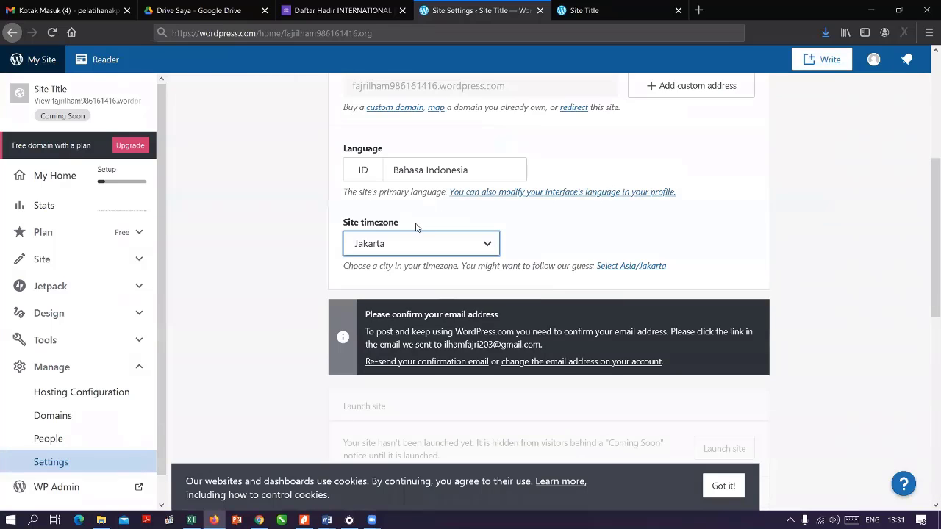
scroll(573, 272, "down", 8)
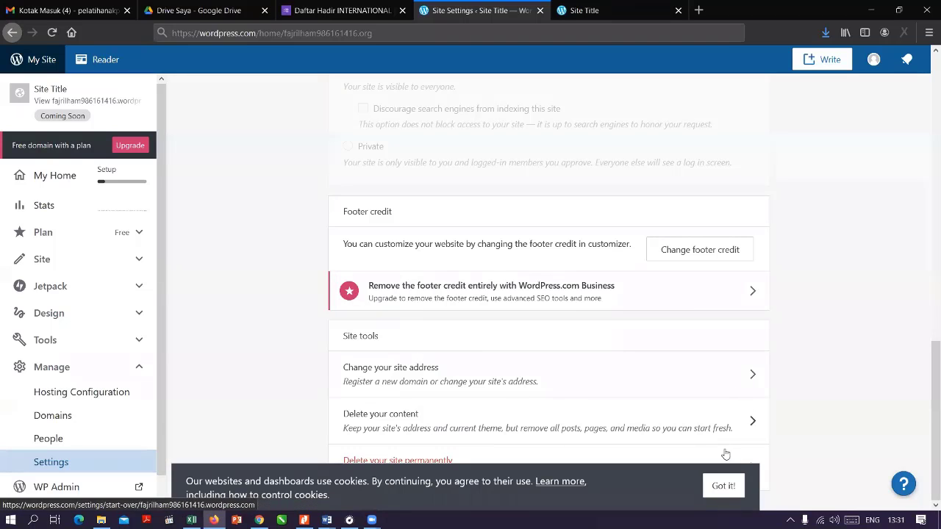
scroll(799, 288, "up", 10)
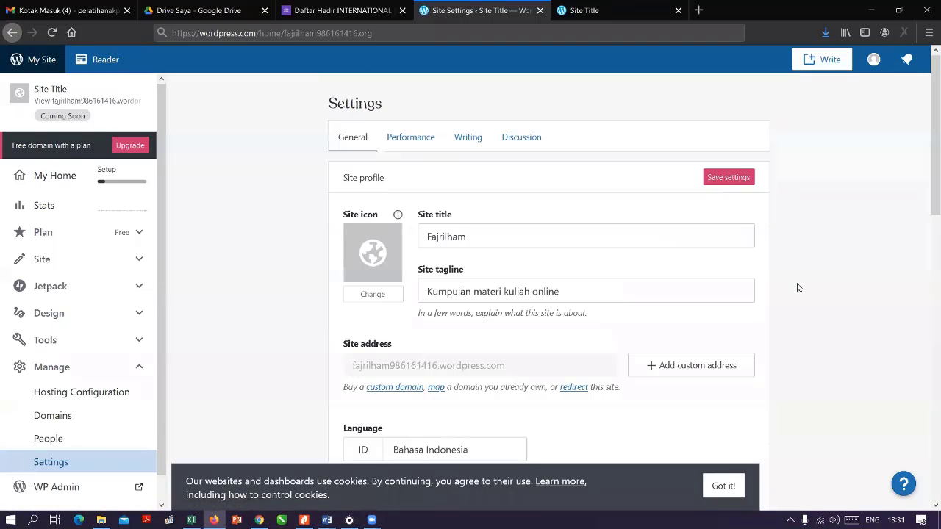
Save the general settings and reload the site's front page to check its title and tagline
left_click(728, 179)
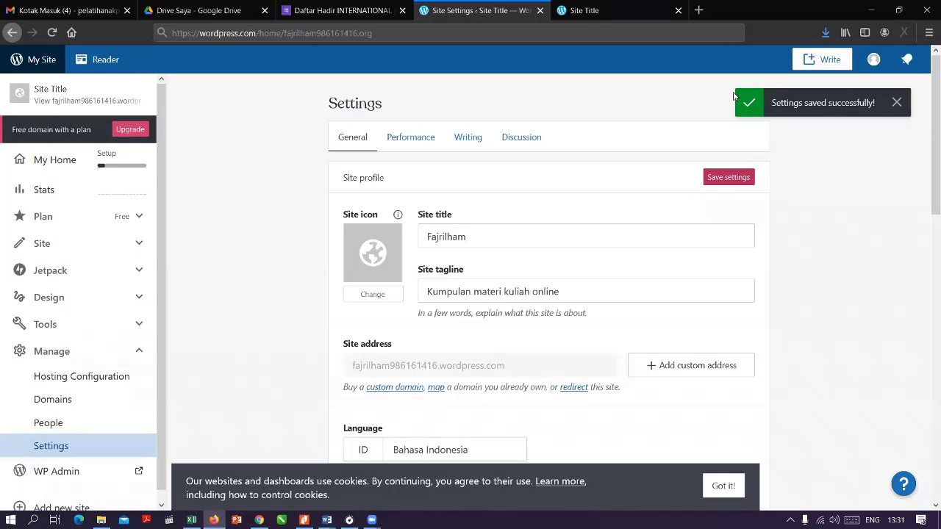
left_click(586, 17)
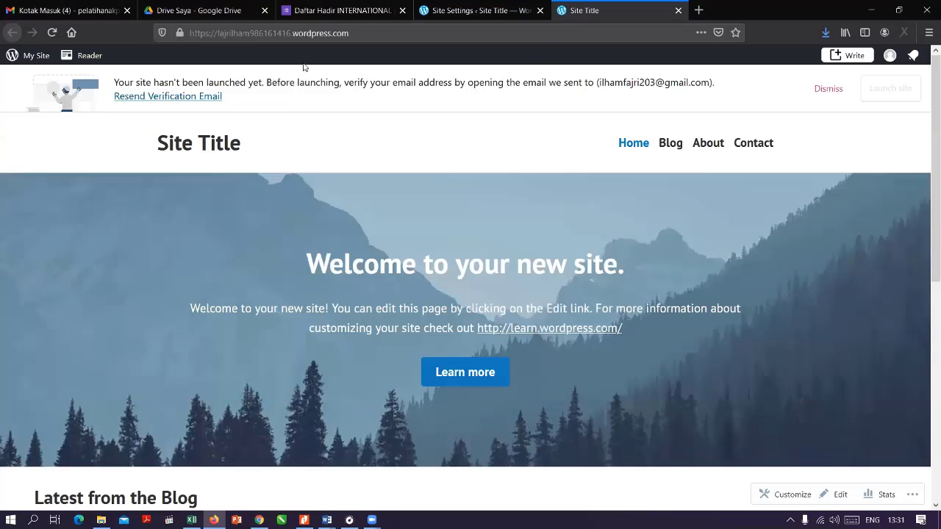
left_click(227, 33)
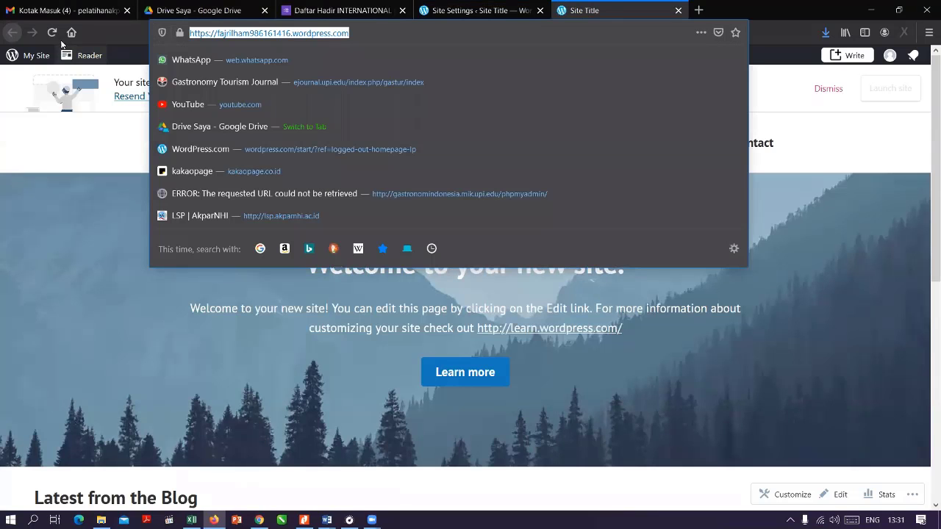
left_click(51, 32)
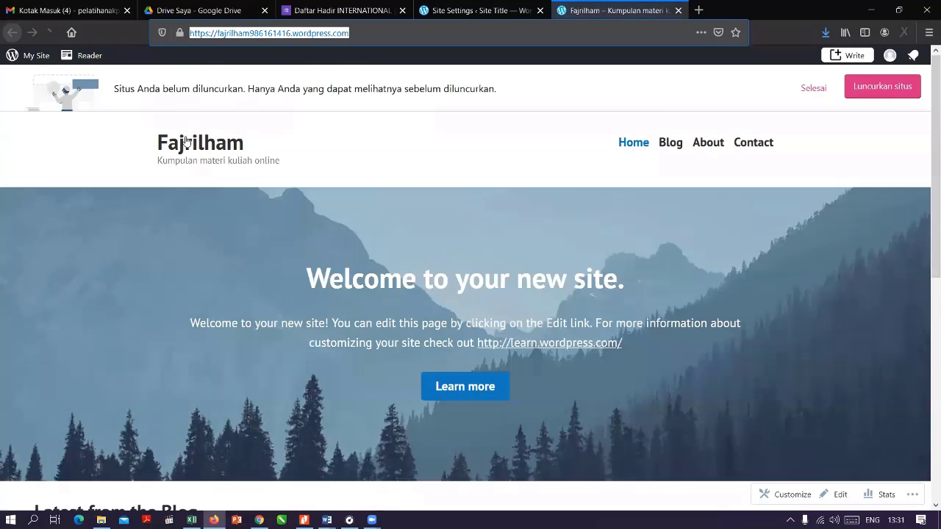
left_click_drag(131, 139, 306, 166)
left_click(90, 135)
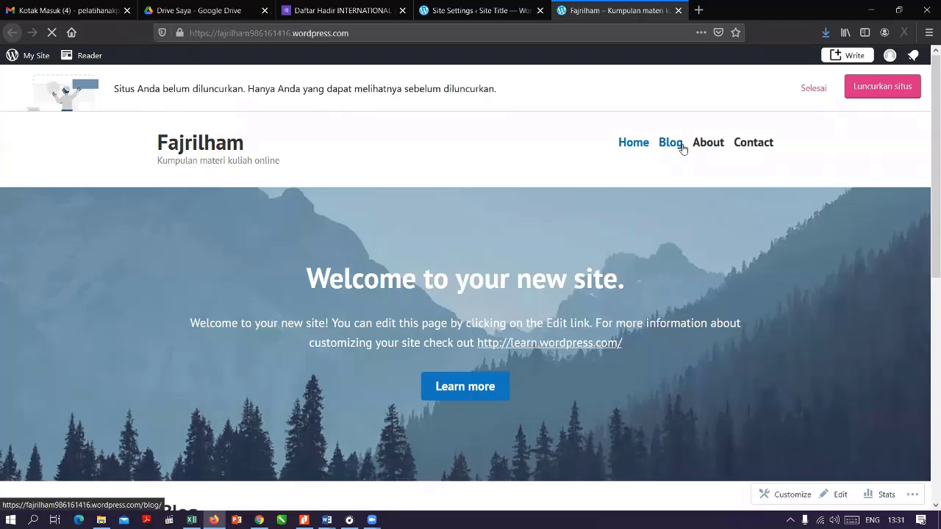
left_click(461, 9)
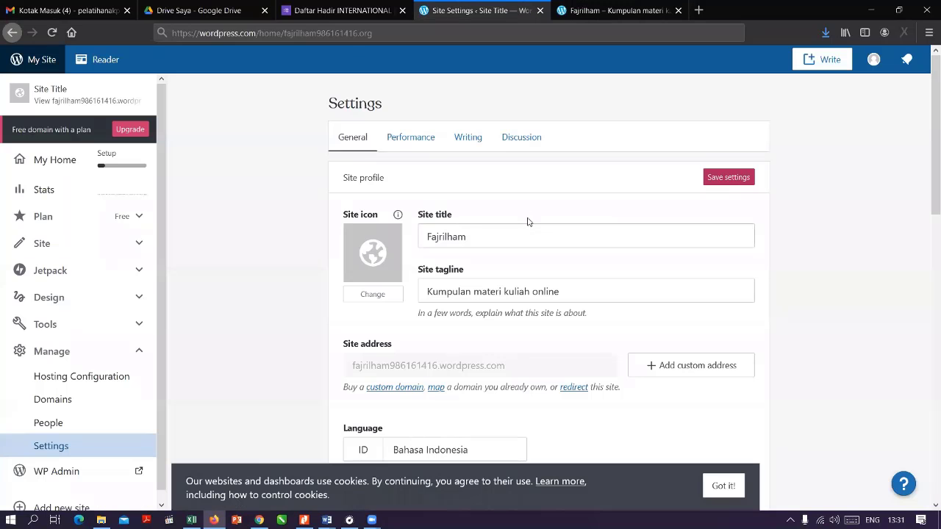
scroll(527, 221, "down", 3)
left_click(599, 15)
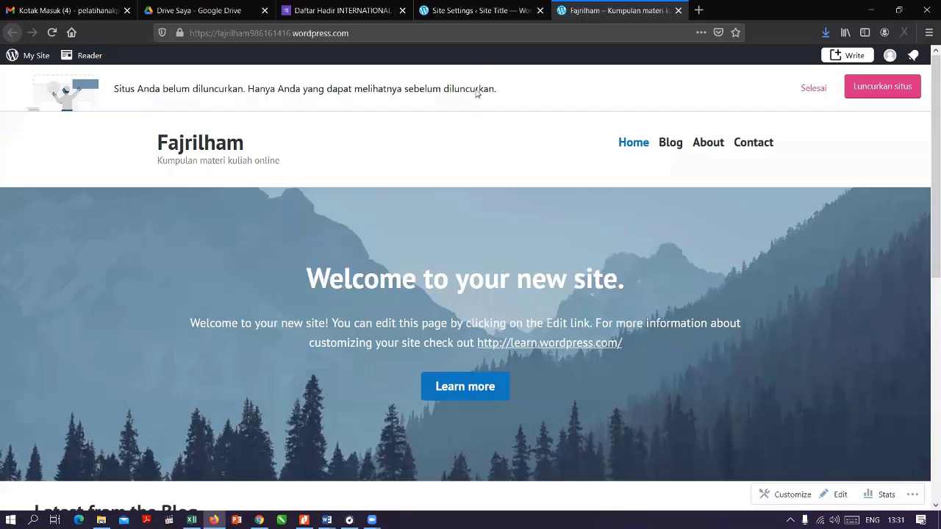
View the performance settings and add a top-level category named Aplikom in the writing settings
left_click(463, 15)
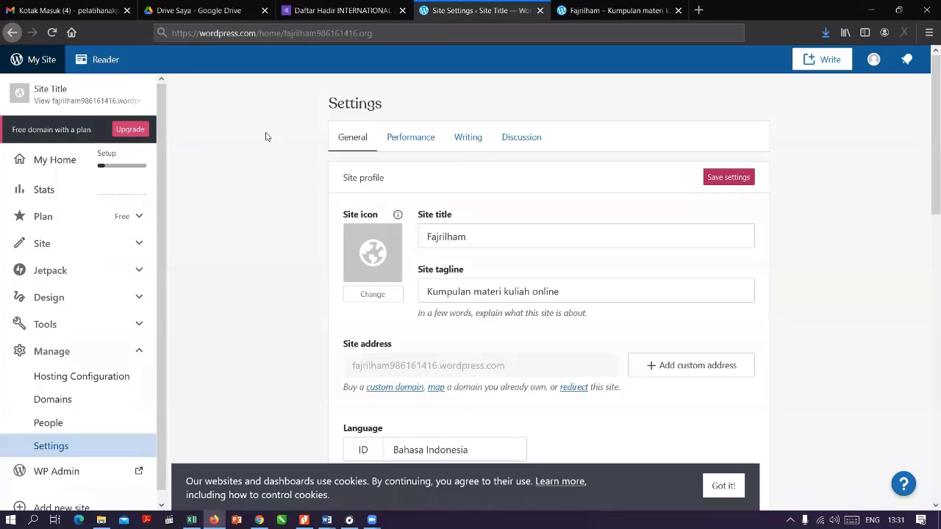
left_click(403, 140)
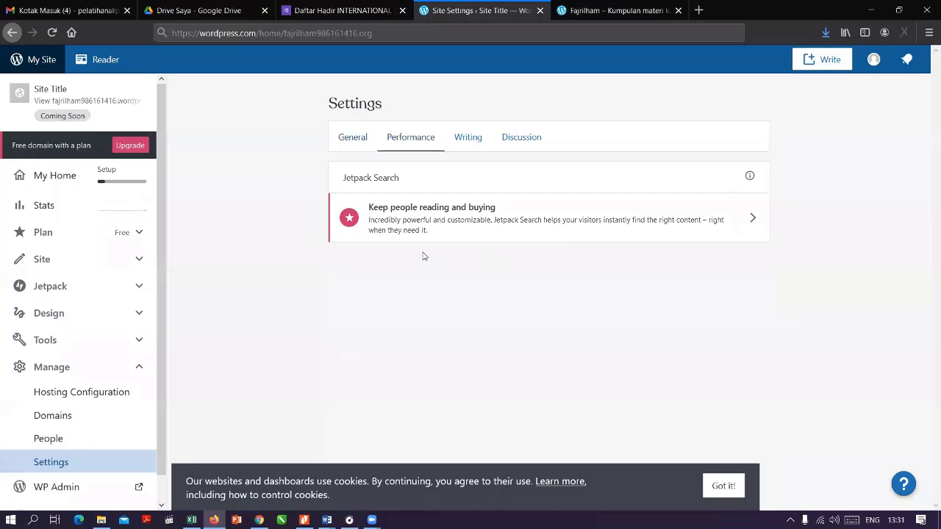
left_click(470, 143)
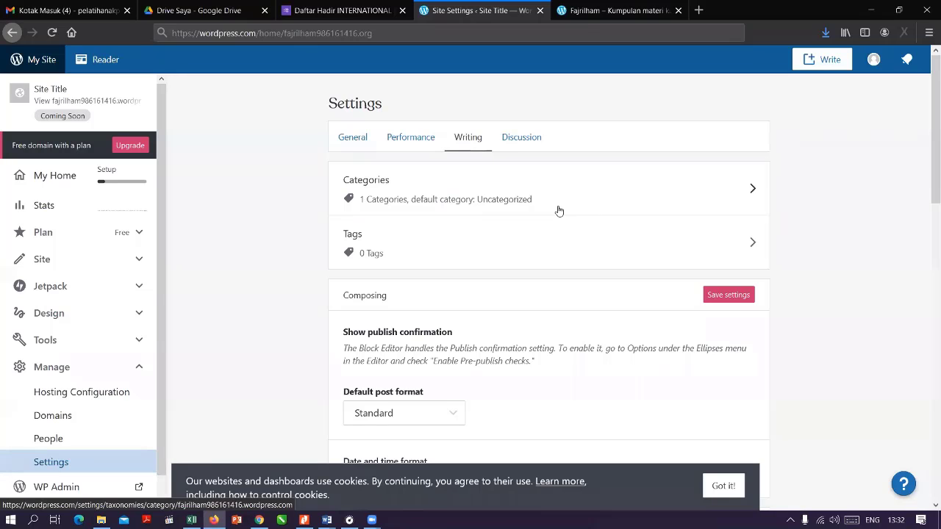
left_click(479, 193)
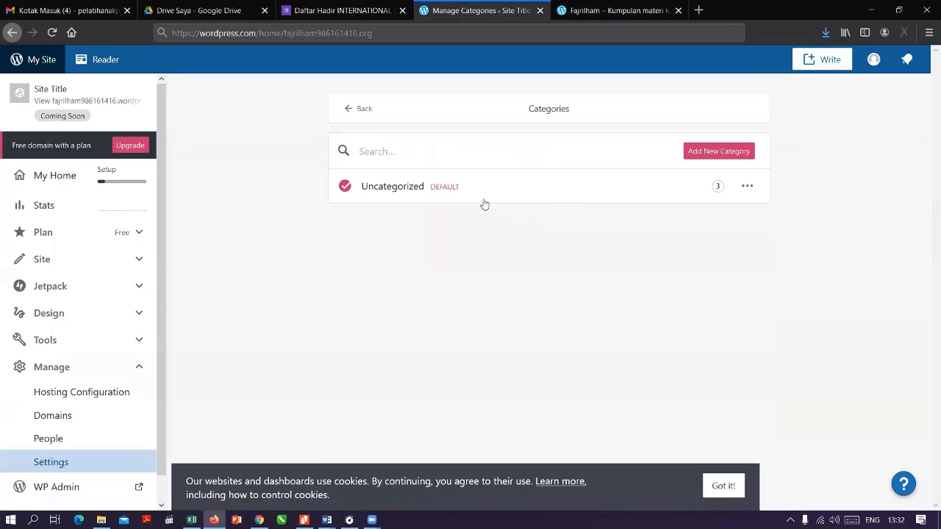
left_click(732, 156)
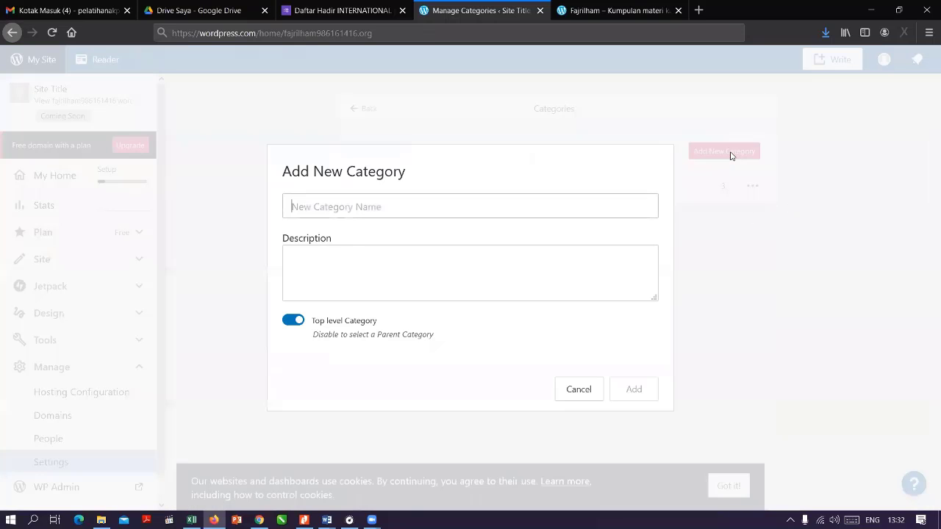
type("Aplikom")
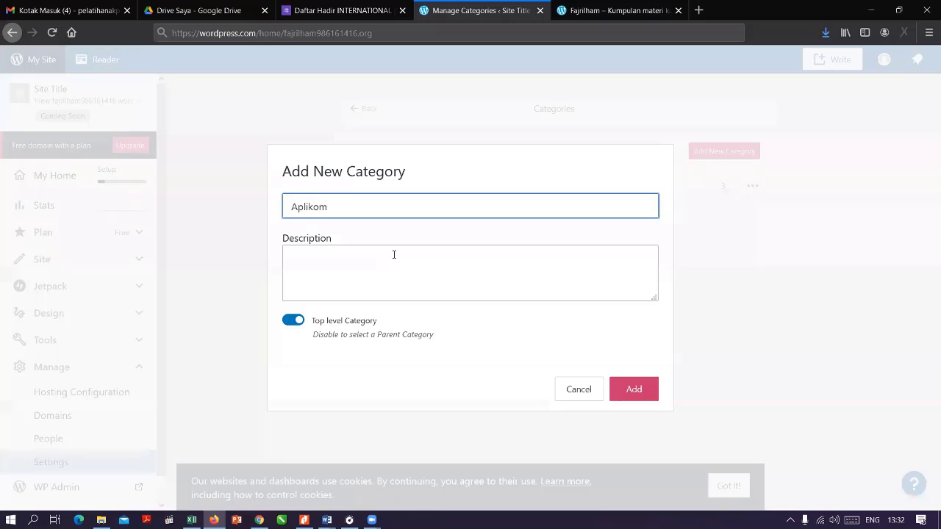
left_click(647, 390)
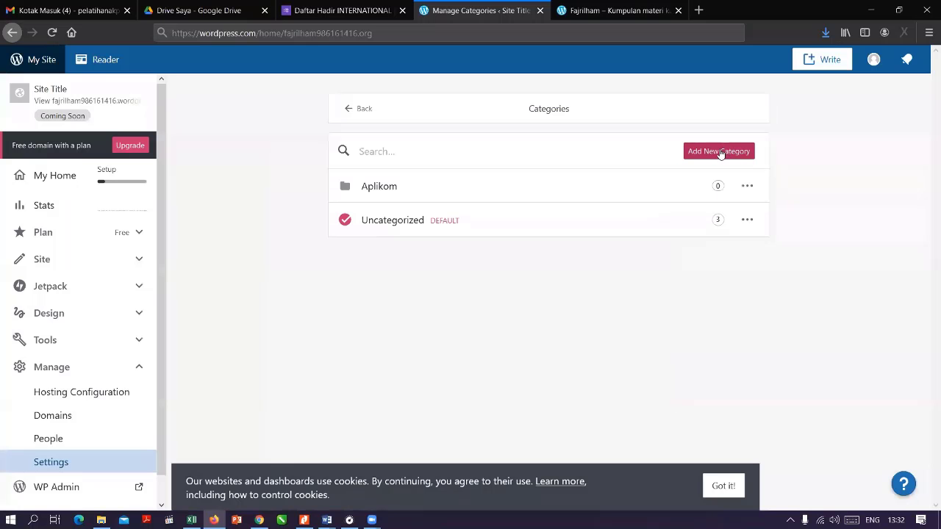
Add another top-level category named Info Kuliner and return to the writing settings
left_click(719, 151)
type("In")
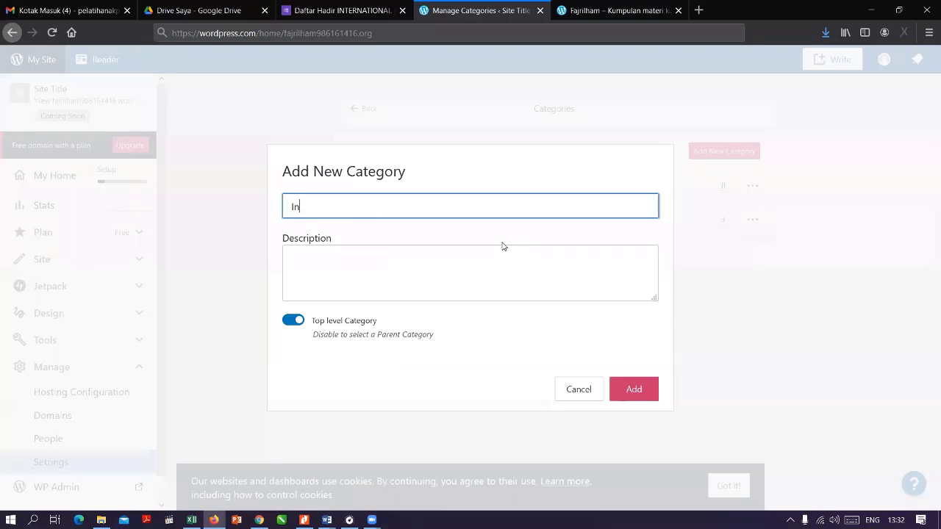
type("fo Kuliner")
left_click(645, 392)
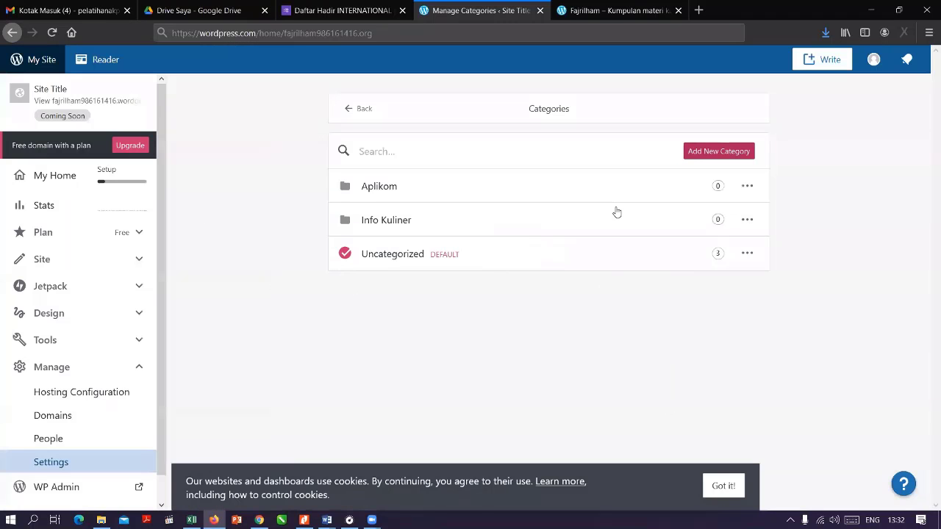
left_click(349, 110)
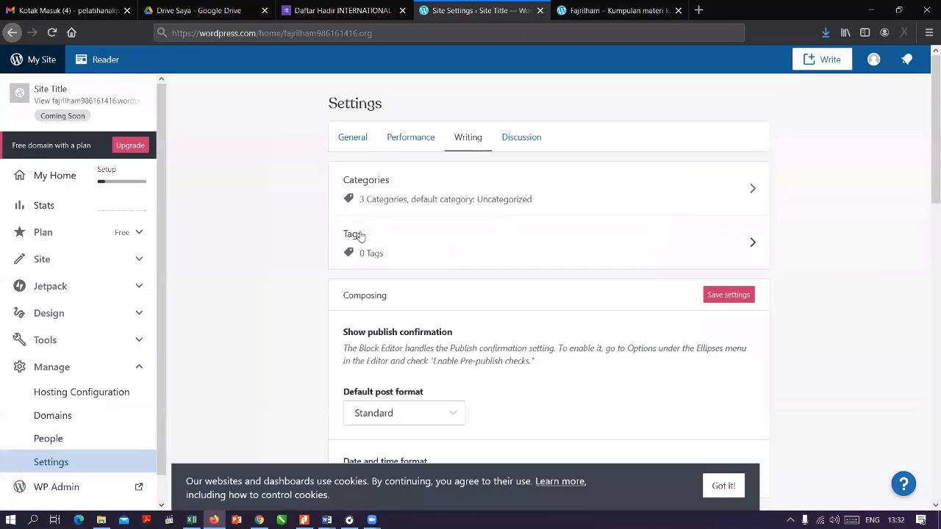
Add a tag named pembelajaran and return to the writing settings
left_click(750, 244)
left_click(468, 151)
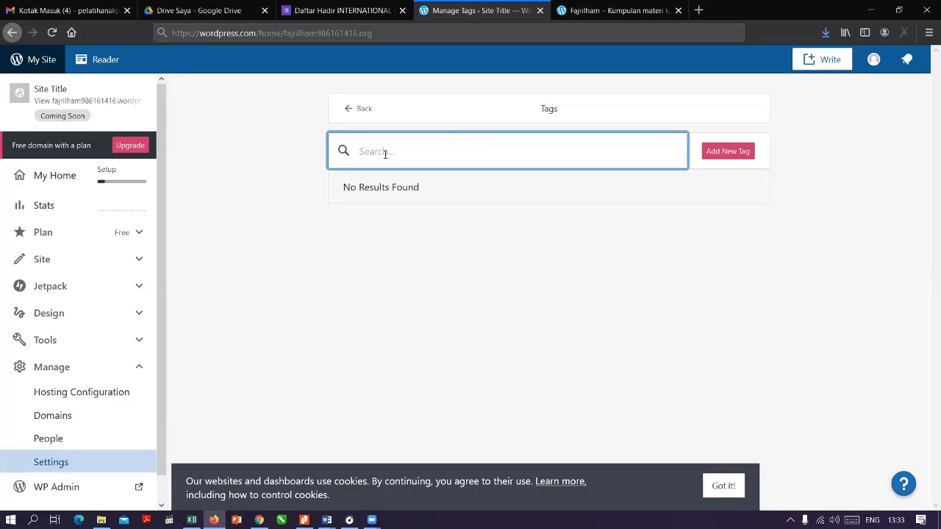
type("pembelajaran")
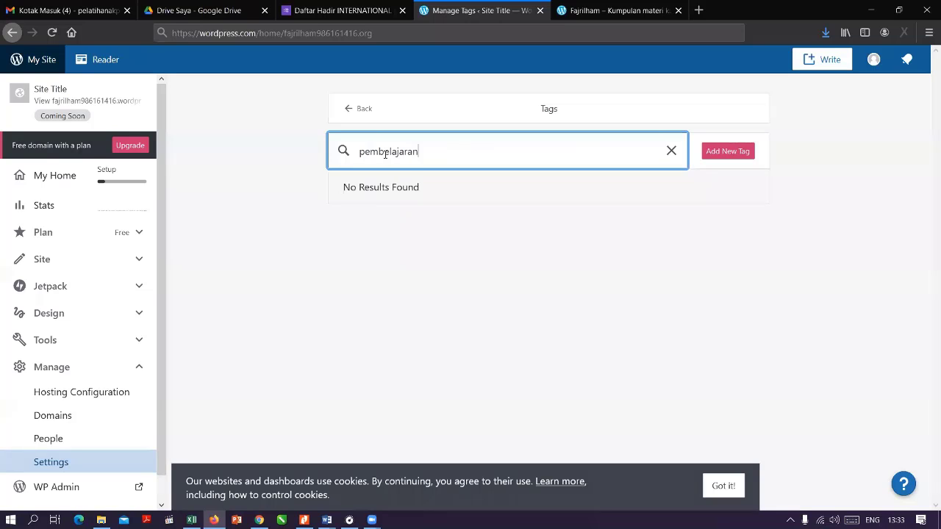
left_click(735, 151)
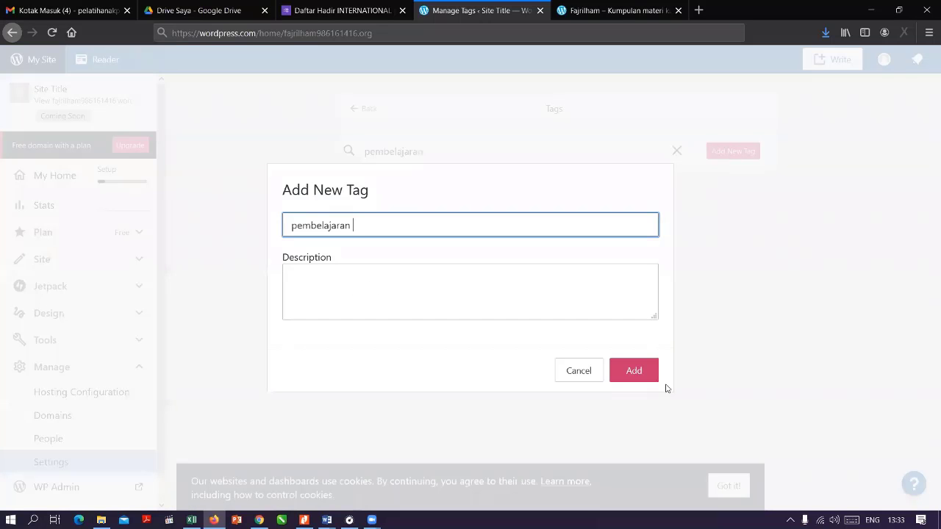
left_click(632, 372)
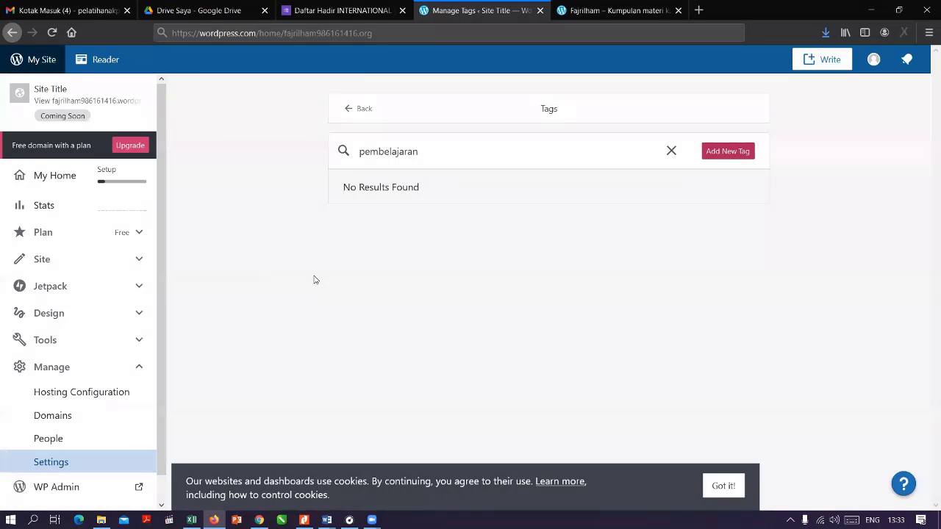
left_click(347, 110)
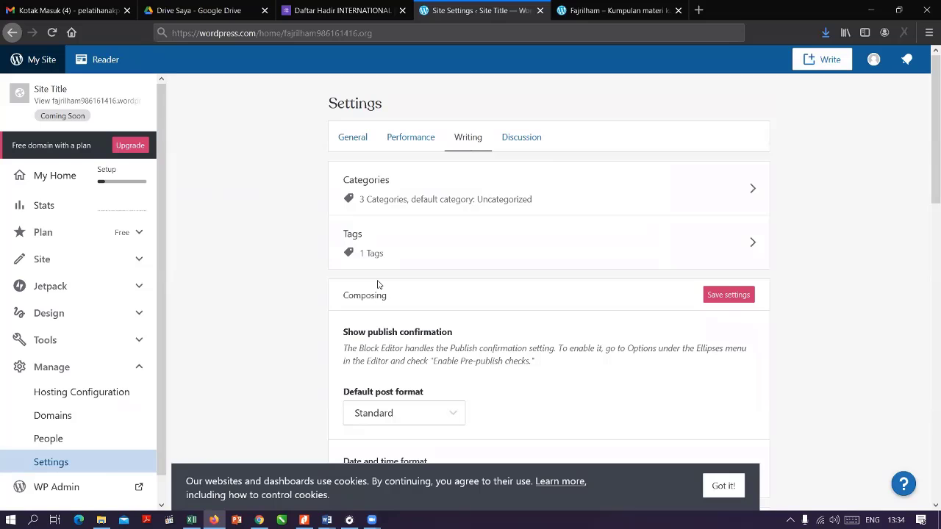
Check the choices for the default post format and the date and time format in the composing settings
scroll(383, 285, "down", 3)
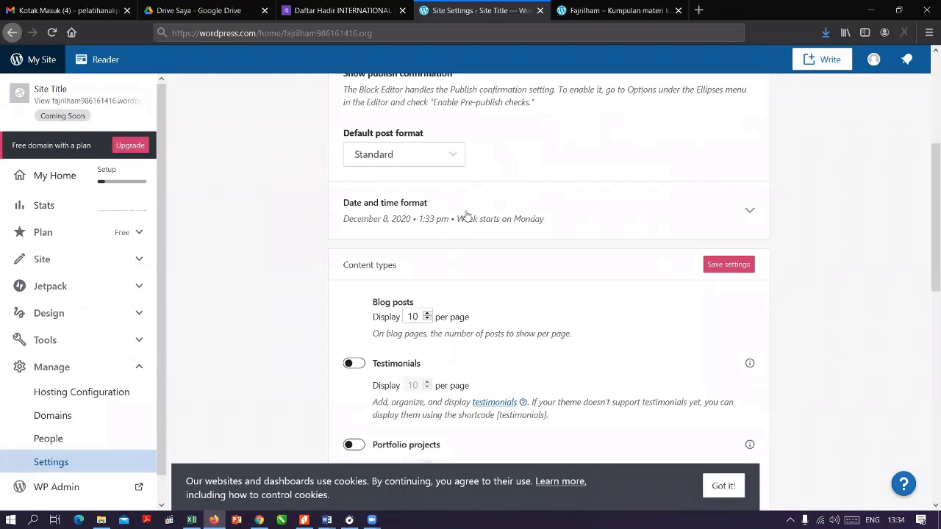
scroll(441, 221, "up", 2)
left_click(457, 288)
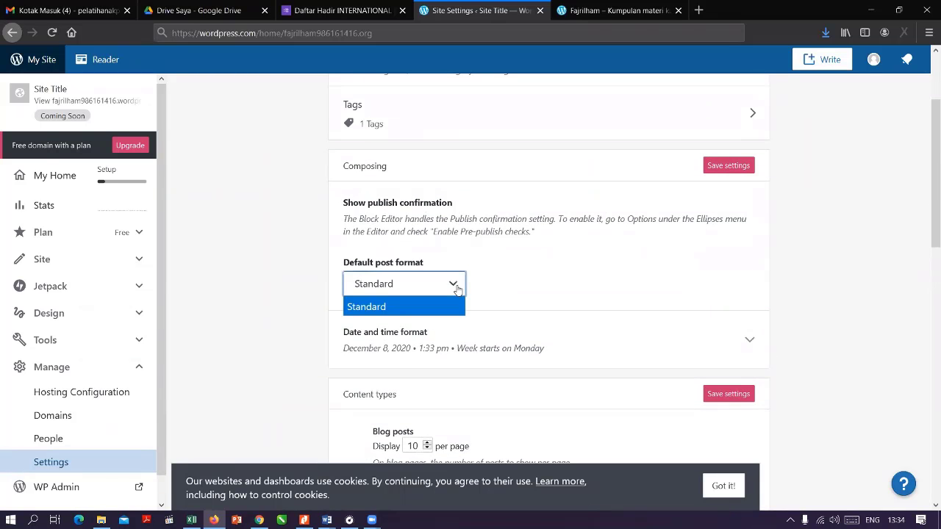
left_click(495, 273)
scroll(414, 258, "down", 2)
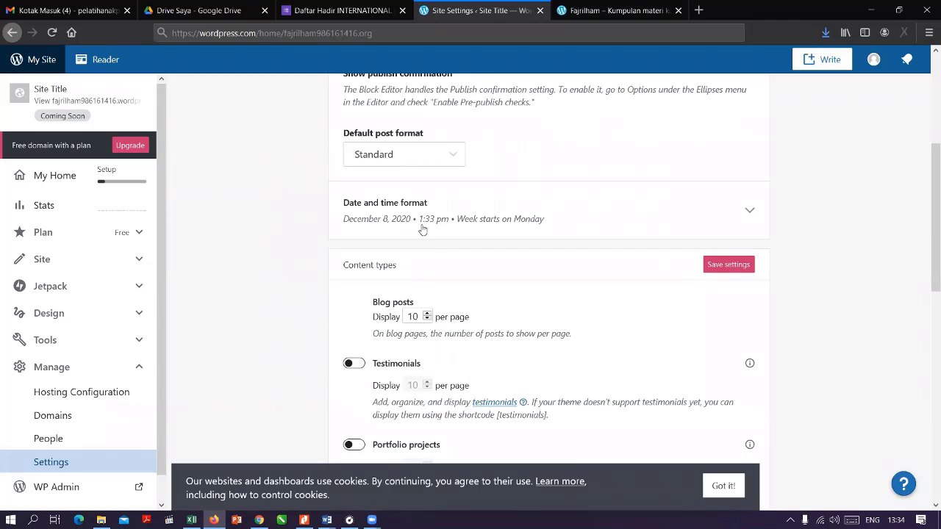
Switch the Testimonials content type on and back off
scroll(432, 231, "down", 2)
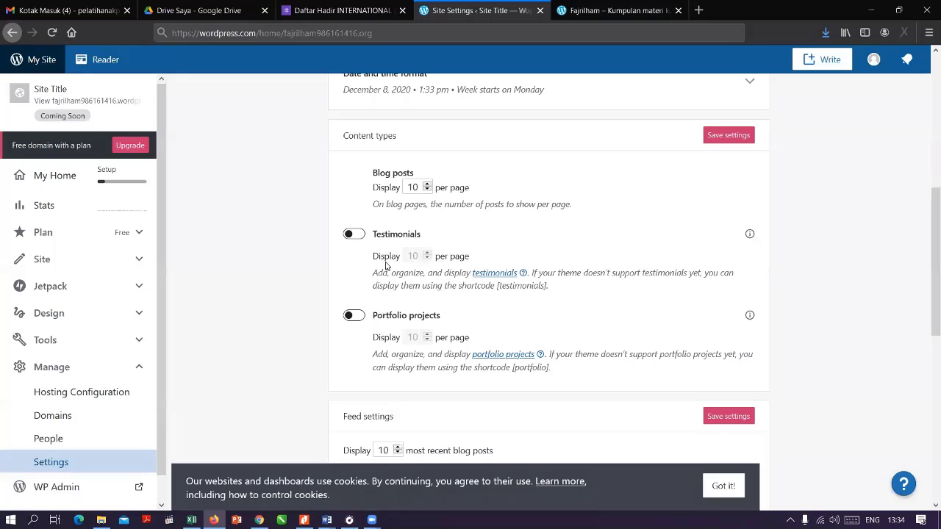
left_click(359, 235)
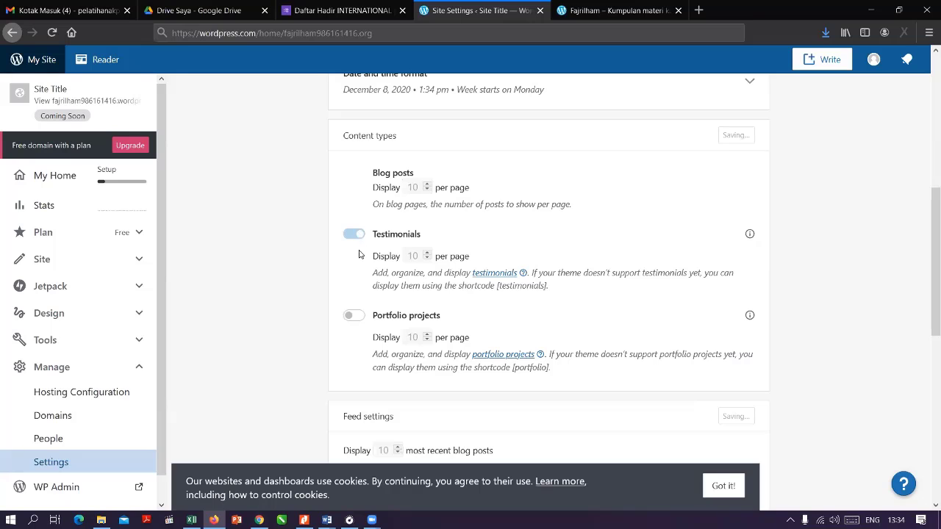
left_click(353, 235)
Review the feed, podcasting, infinite scroll and Press This settings, comparing them with the posts and footer on the site's front page
scroll(504, 339, "down", 3)
scroll(506, 339, "down", 2)
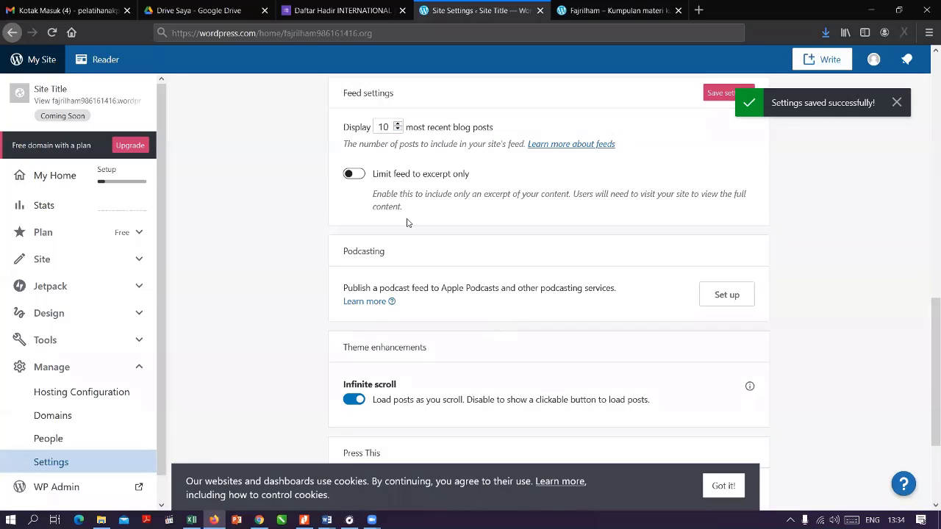
scroll(425, 298, "down", 2)
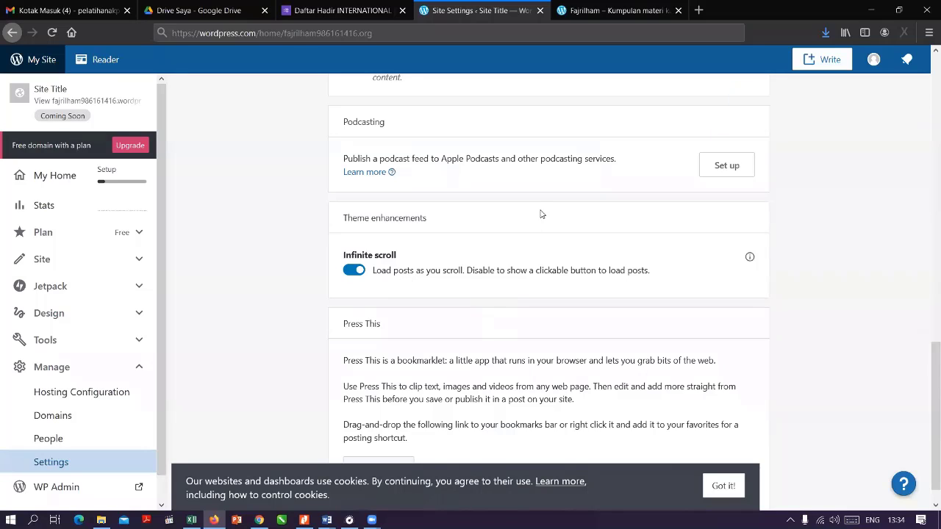
key("ctrl+Tab")
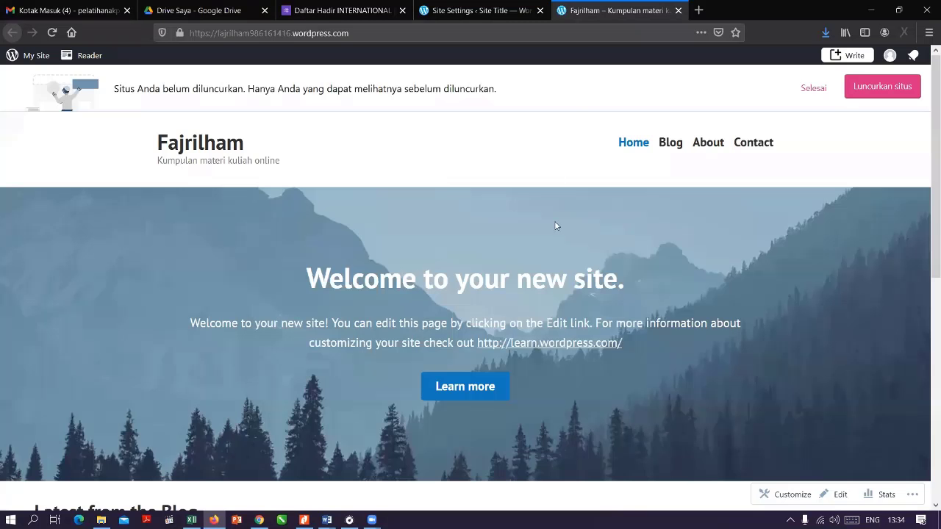
scroll(556, 226, "down", 6)
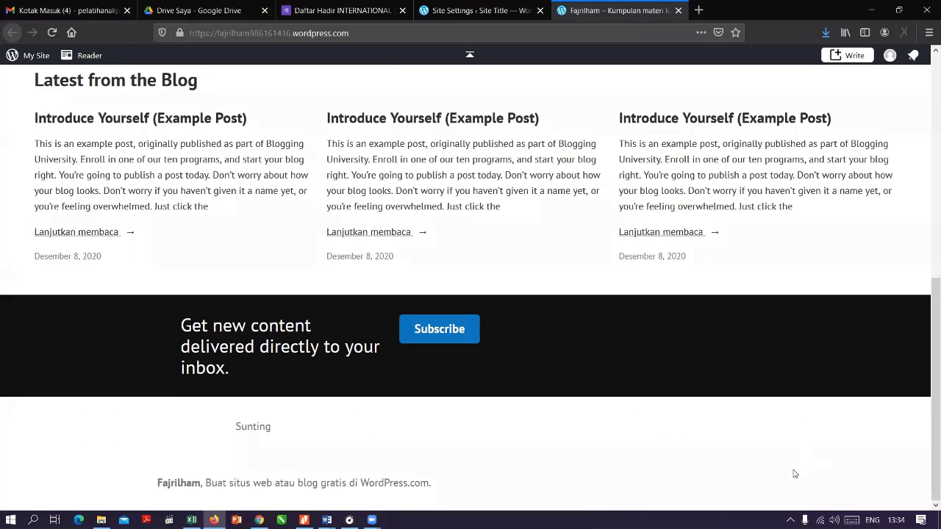
left_click(480, 11)
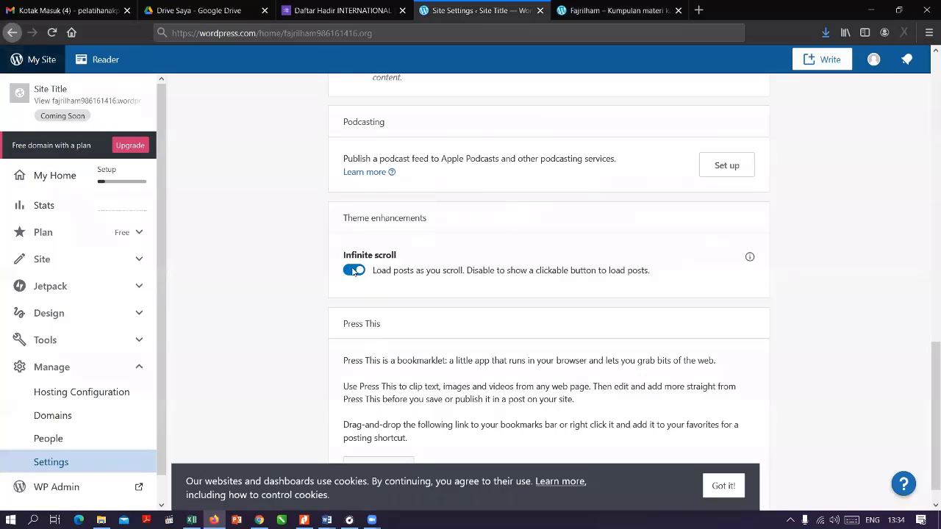
scroll(397, 286, "down", 1)
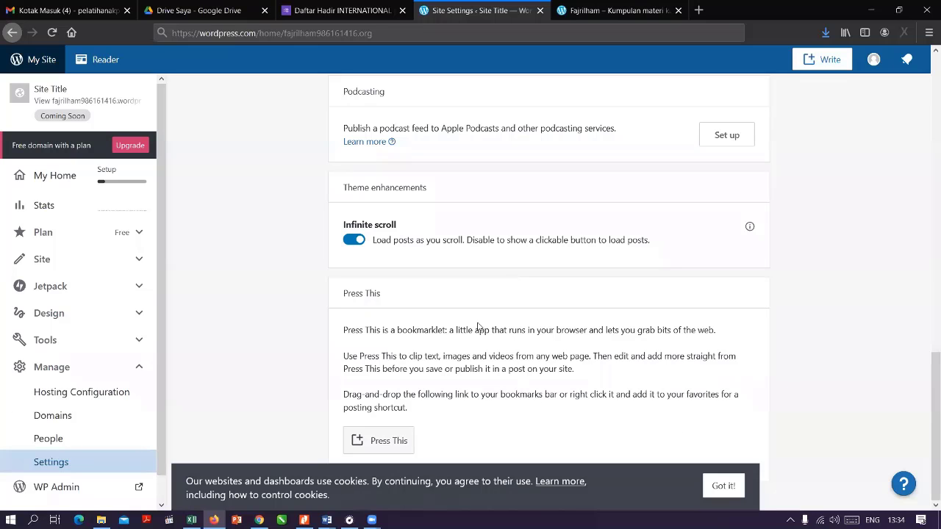
scroll(251, 287, "up", 2)
Open the site's My Home dashboard and view the header of the site's front page
scroll(251, 287, "up", 10)
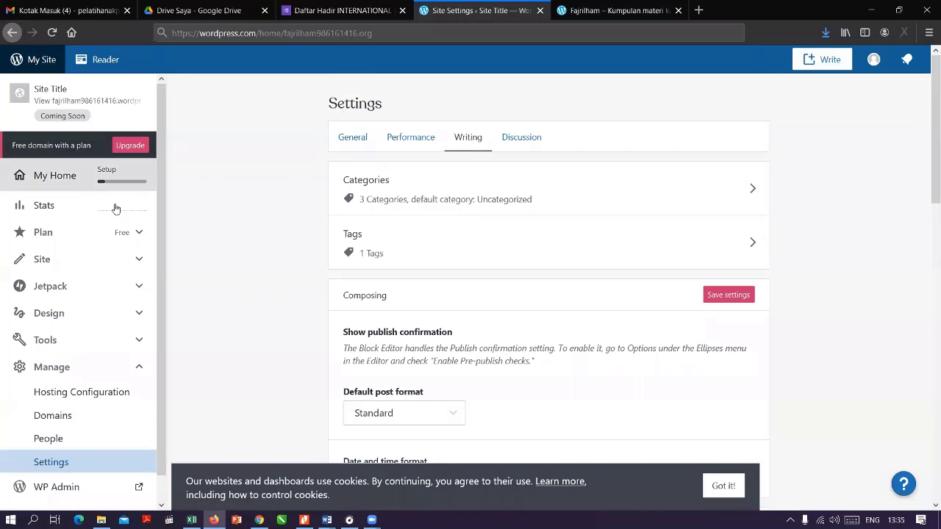
key("ctrl+Tab")
scroll(557, 330, "up", 15)
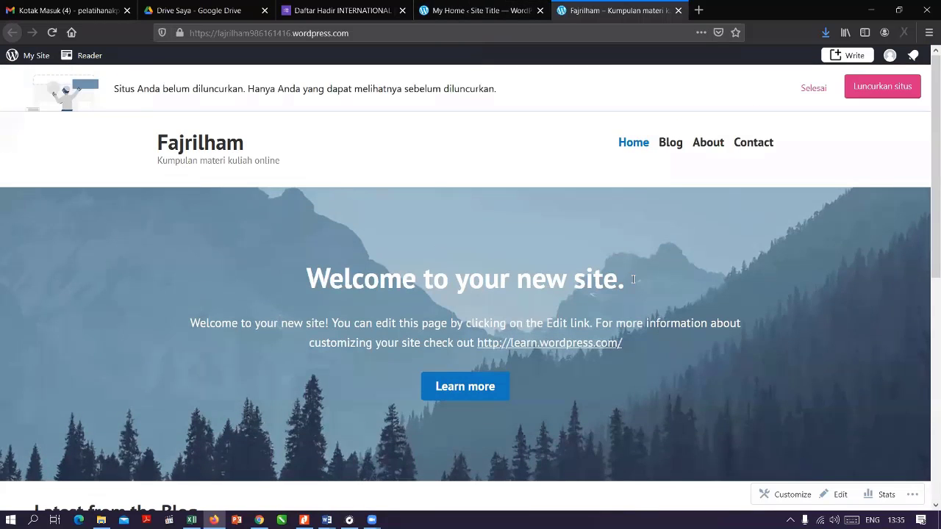
Return from the site's front page to the My Home dashboard and open the Themes page of the design settings
left_click(463, 13)
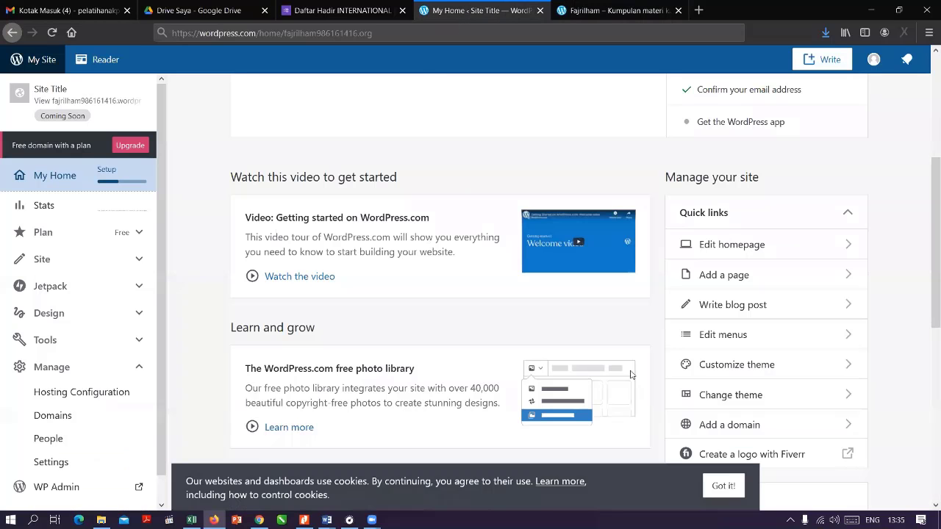
left_click(630, 9)
left_click(445, 9)
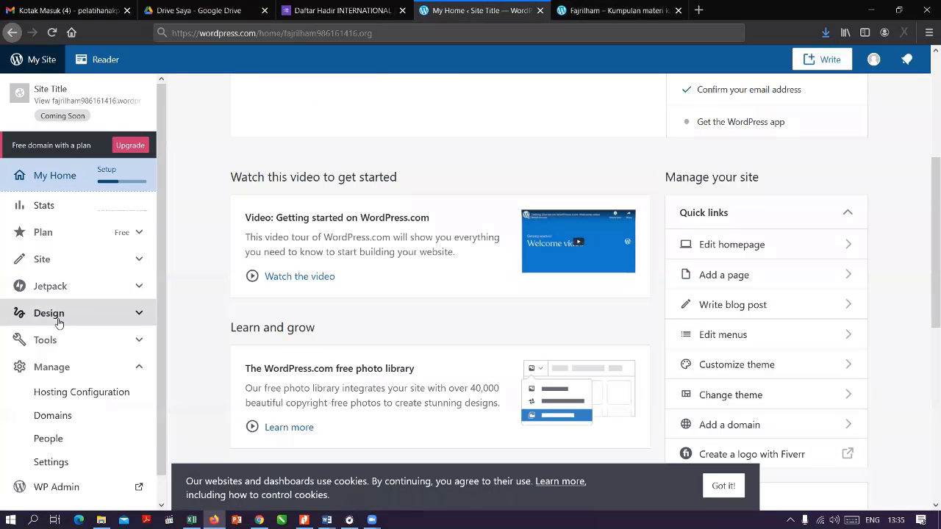
left_click(138, 314)
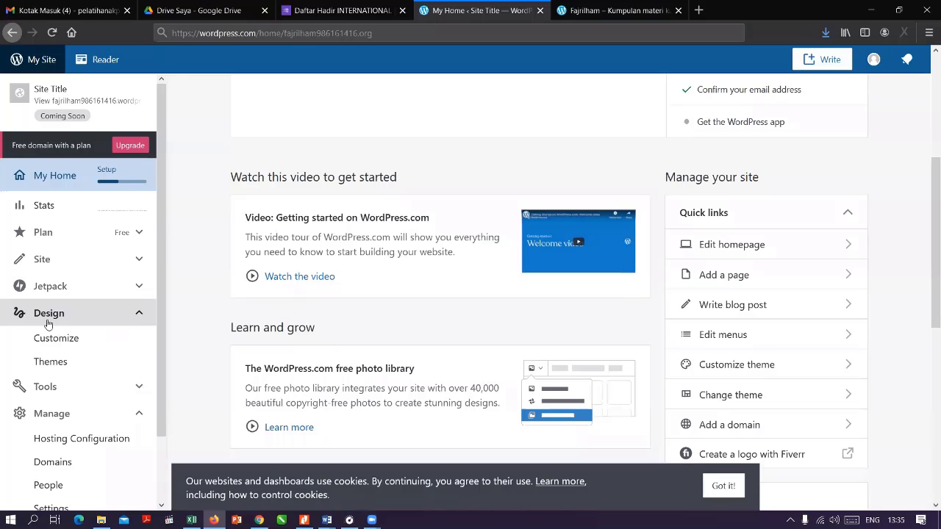
left_click(56, 365)
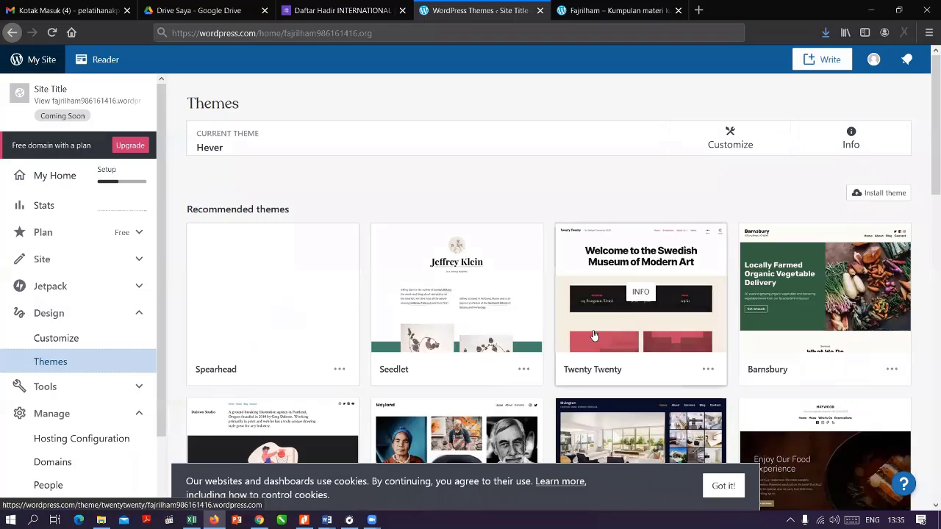
Browse the recommended themes and open the details of the Mayland theme
scroll(451, 301, "down", 3)
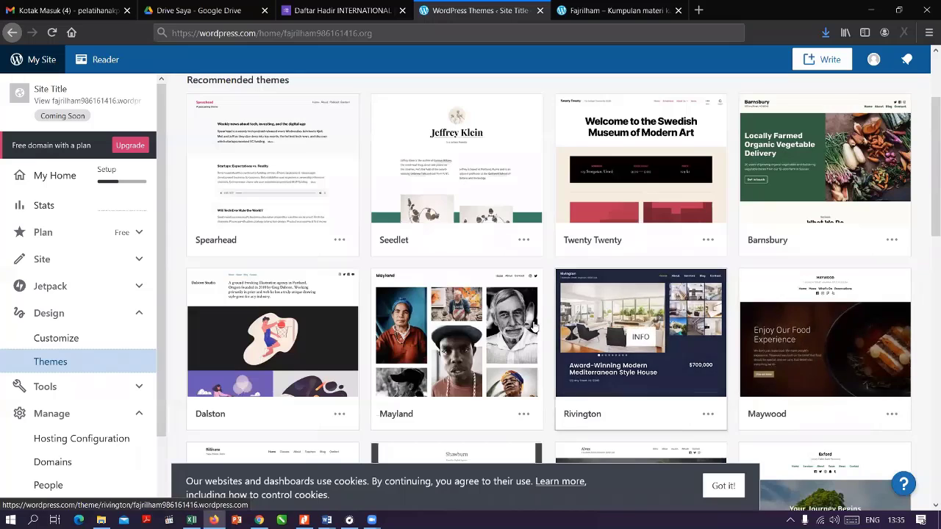
scroll(472, 331, "down", 4)
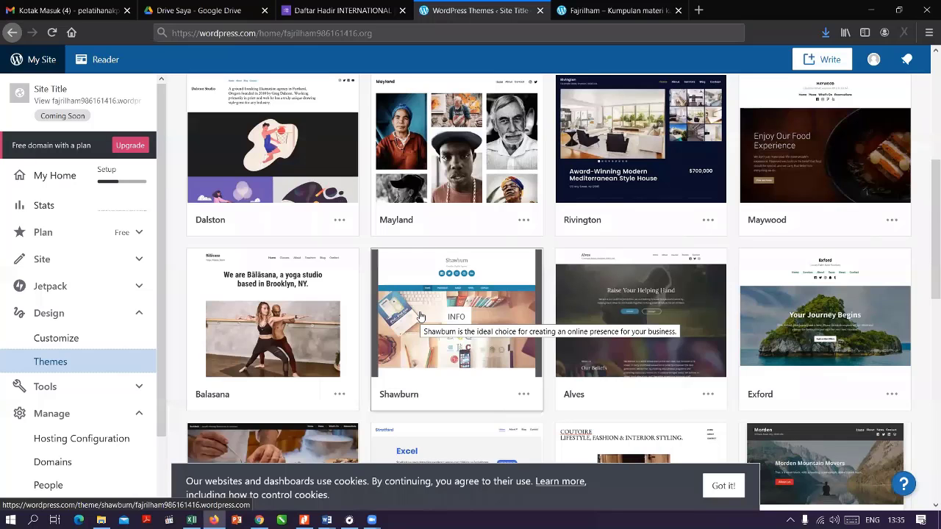
scroll(456, 220, "up", 2)
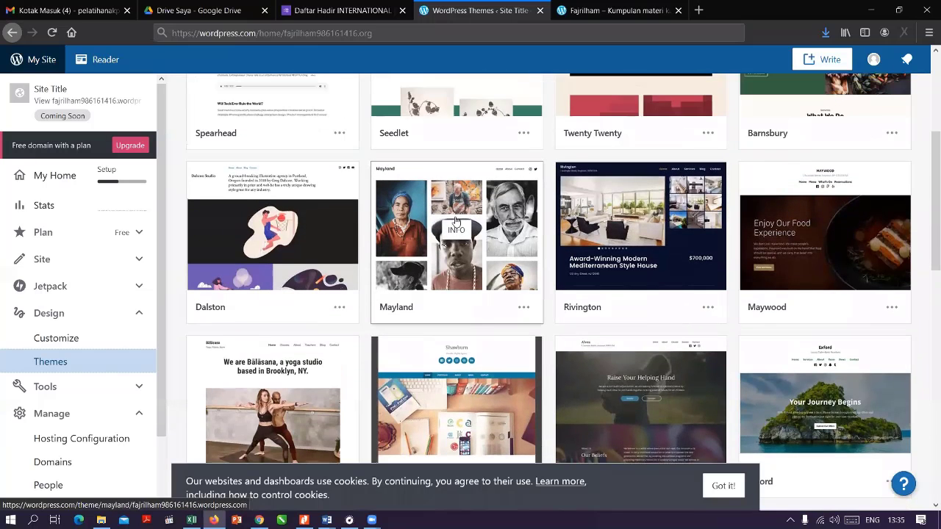
scroll(455, 221, "up", 1)
left_click(458, 272)
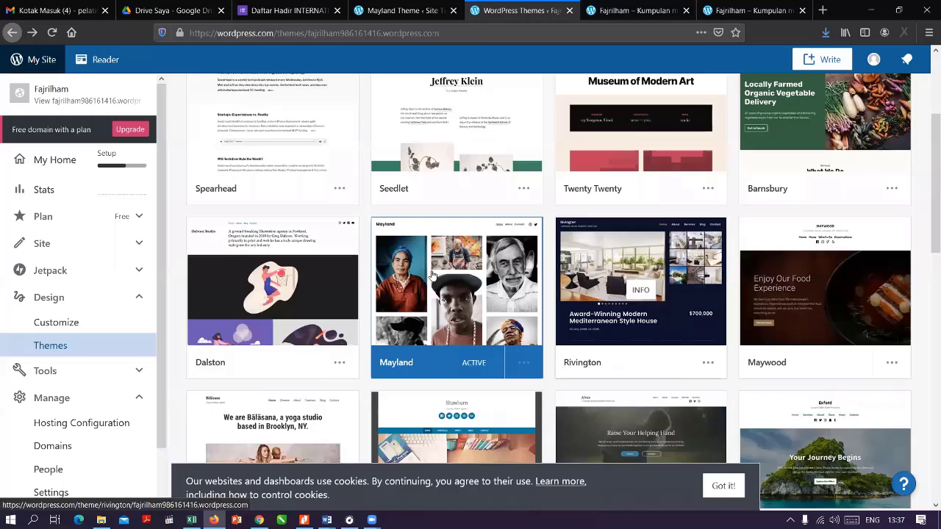
Activate the free Rivington theme, using its homepage content and making the existing homepage a draft
scroll(649, 283, "down", 1)
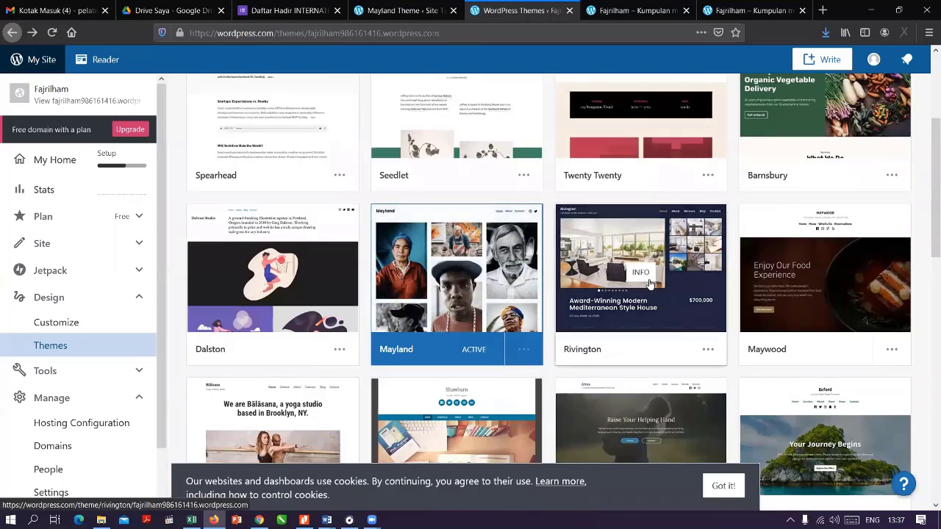
scroll(649, 283, "down", 2)
scroll(640, 264, "up", 2)
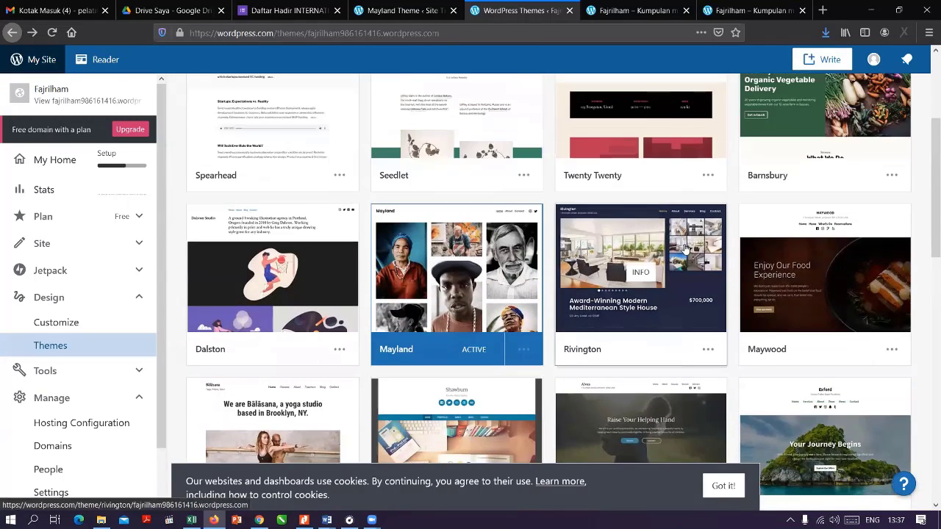
left_click(684, 248)
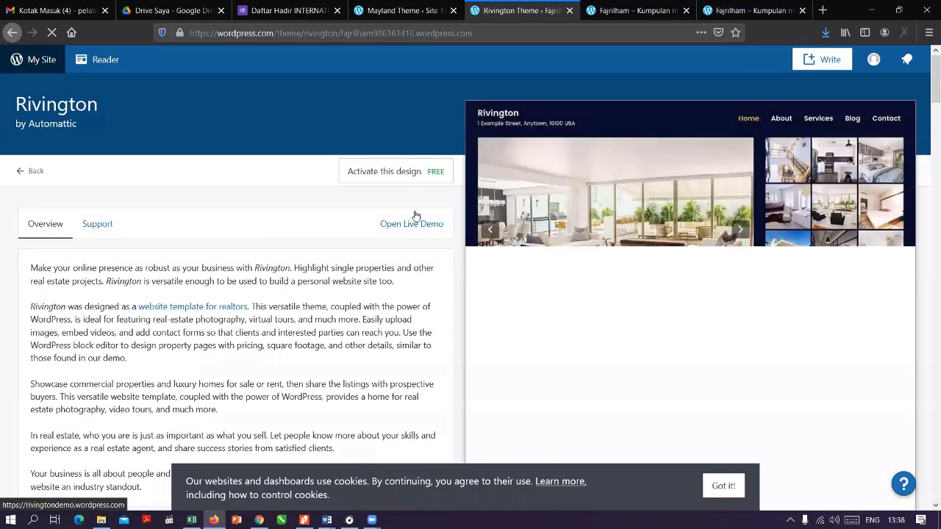
left_click(441, 174)
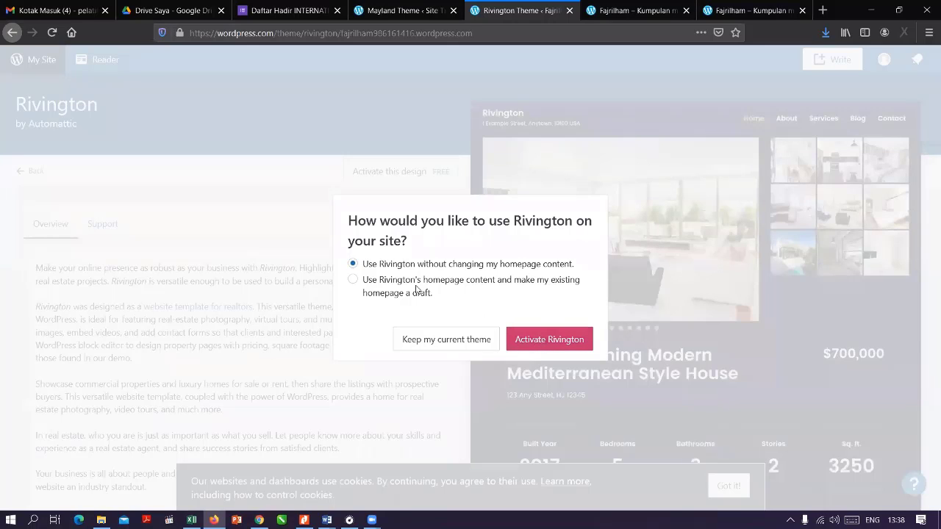
left_click(354, 282)
left_click(557, 339)
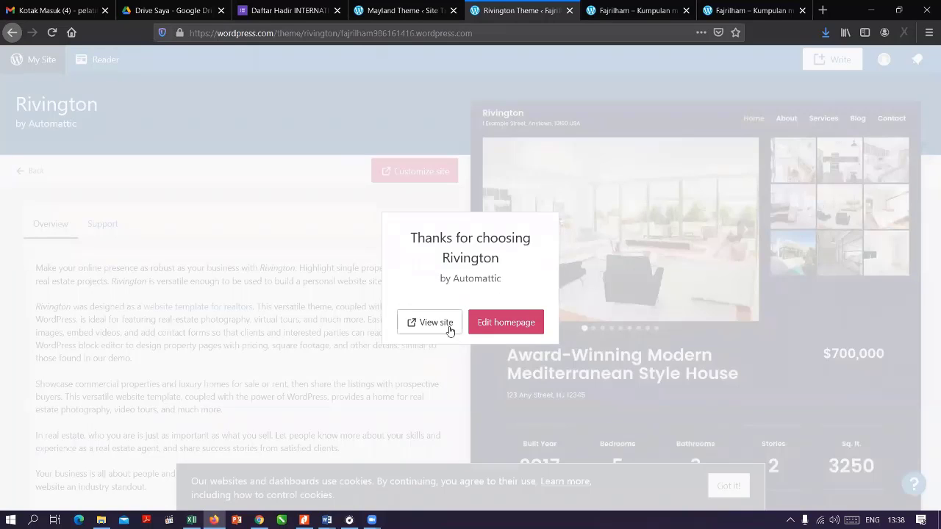
View the site with the Rivington theme and close the two outdated front page tabs
left_click(435, 323)
left_click(654, 16)
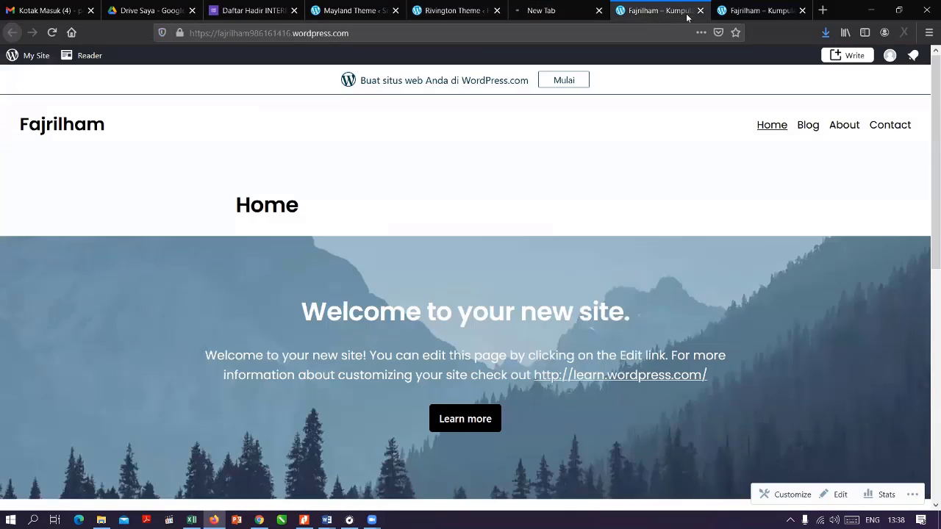
left_click(700, 12)
left_click(700, 11)
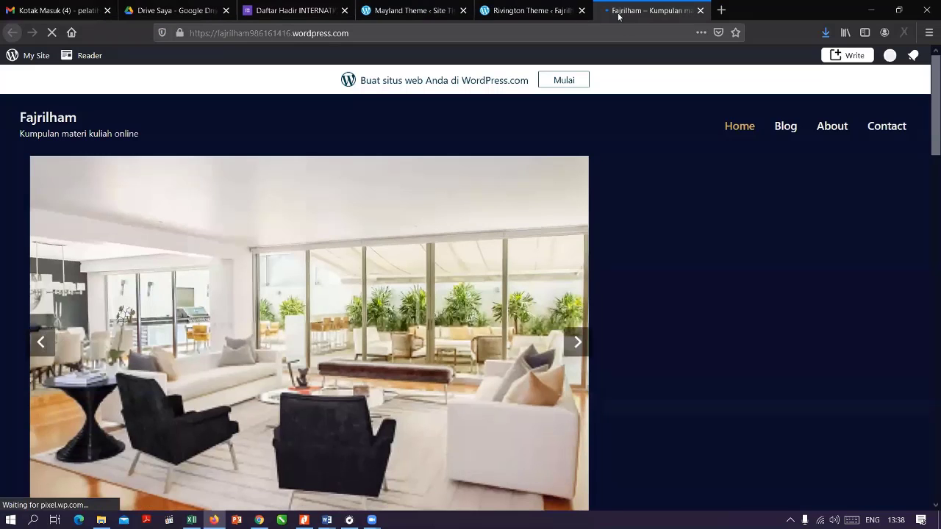
Review the front page in the Rivington design from the image slideshow to the agent and contact section
scroll(672, 189, "down", 5)
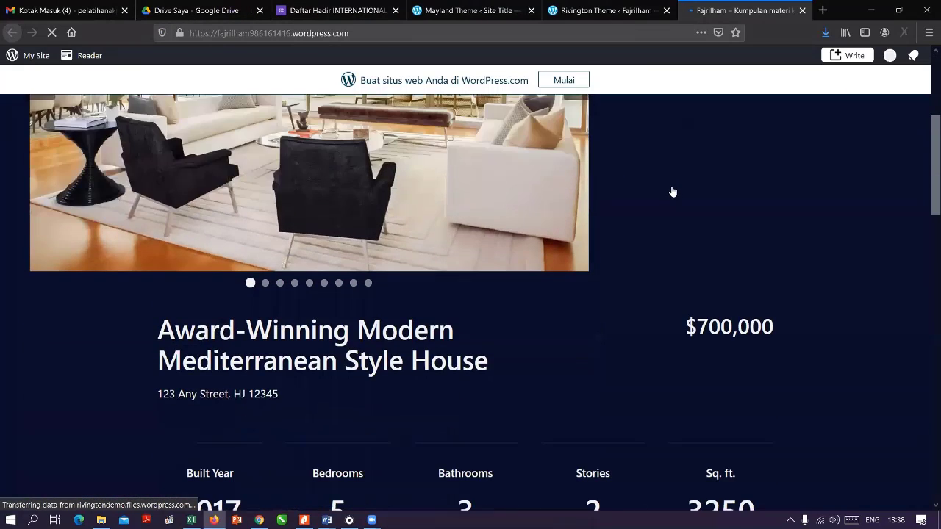
scroll(672, 184, "up", 5)
scroll(682, 169, "down", 3)
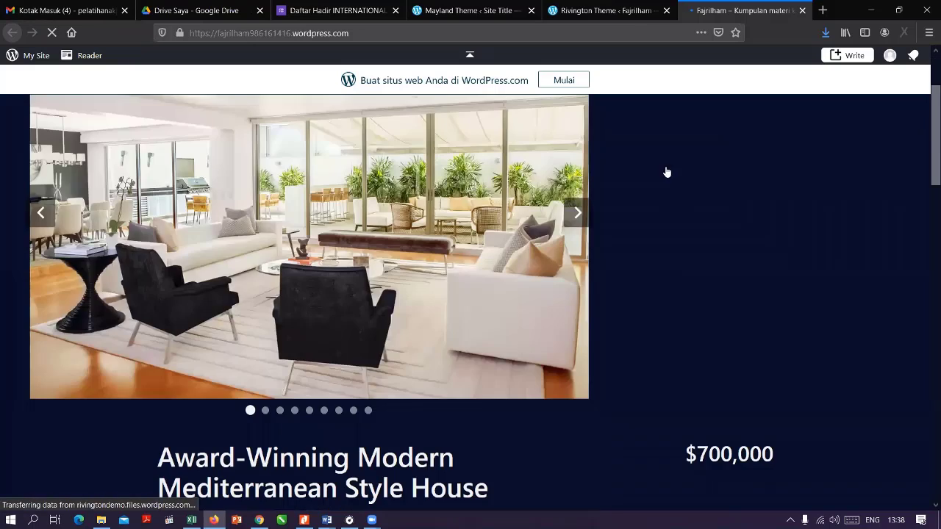
scroll(662, 180, "down", 10)
scroll(663, 193, "down", 8)
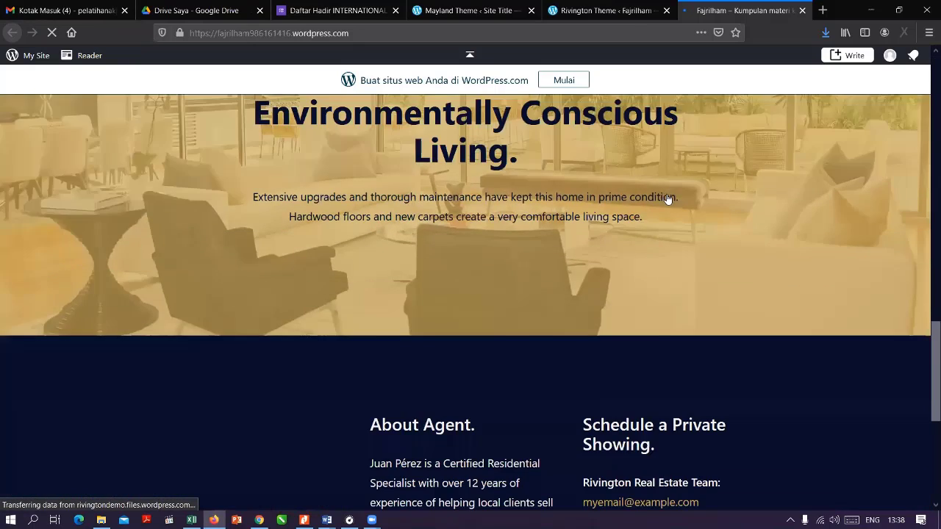
scroll(673, 200, "up", 5)
scroll(680, 204, "up", 10)
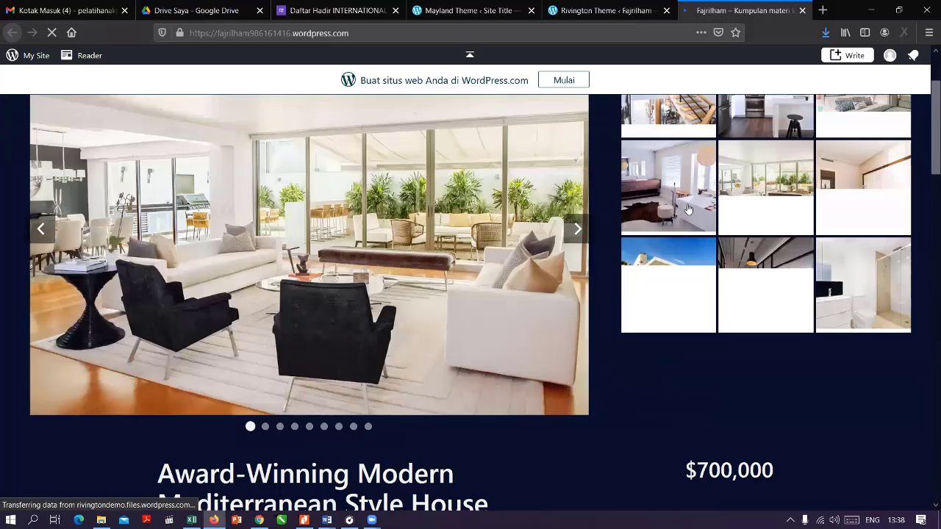
Open the site customizer from the My Home dashboard and bring up the site title in the Site Identity settings
left_click(606, 10)
key("ctrl+shift+Tab")
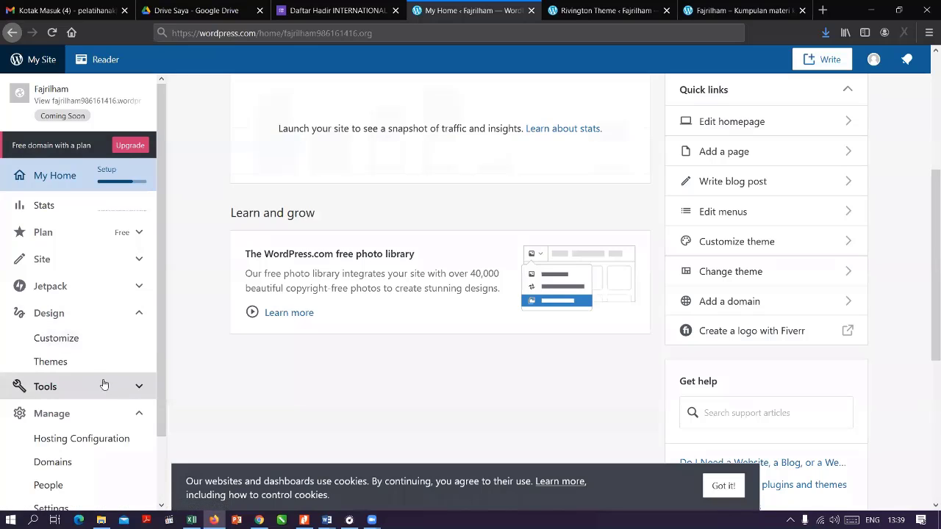
scroll(95, 371, "down", 1)
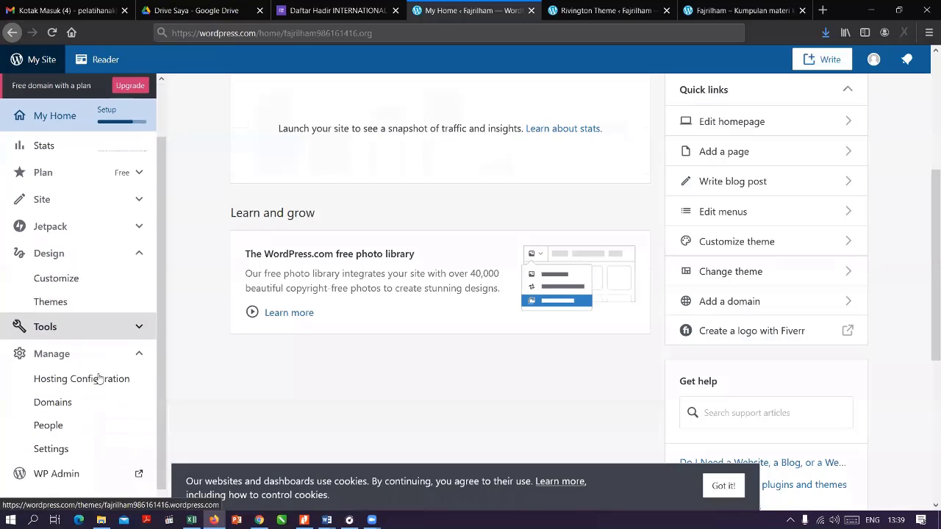
left_click(55, 266)
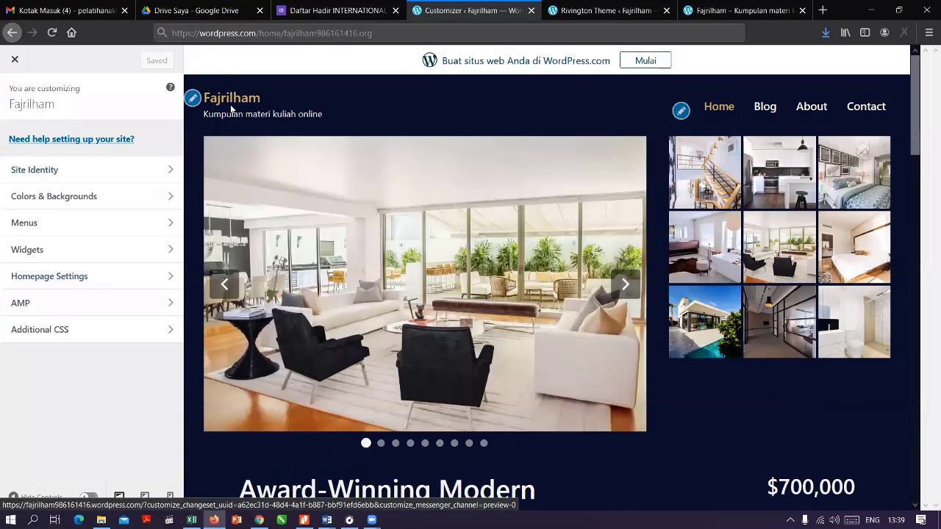
left_click(169, 171)
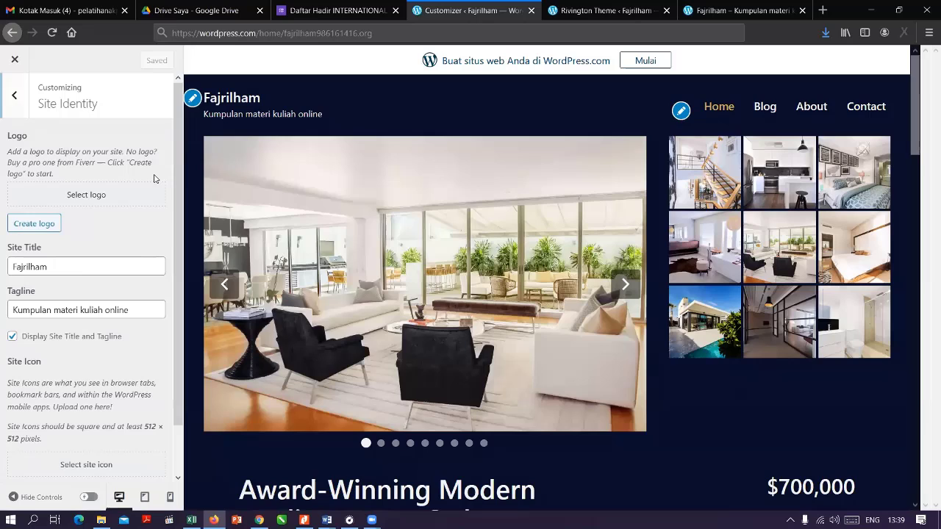
left_click(53, 268)
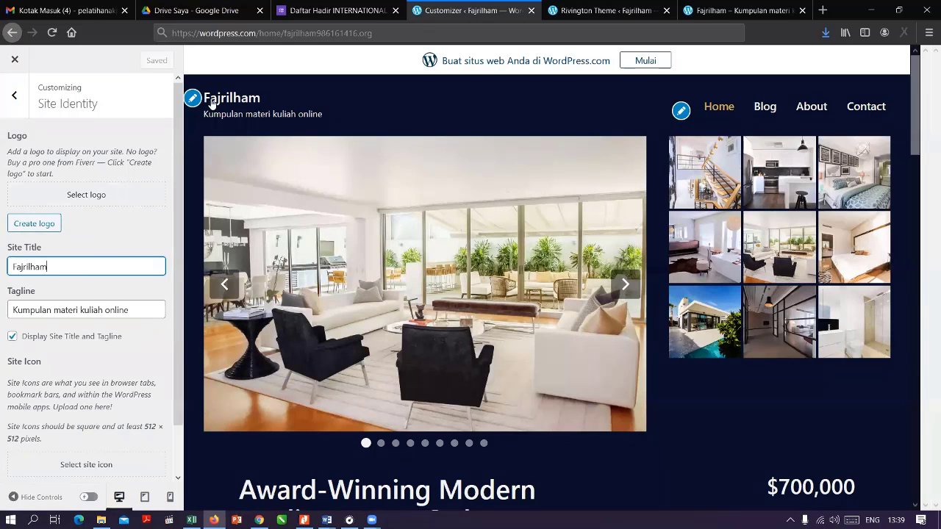
Compare the file upload and media library options for choosing a site logo, then close the logo selection
left_click(77, 200)
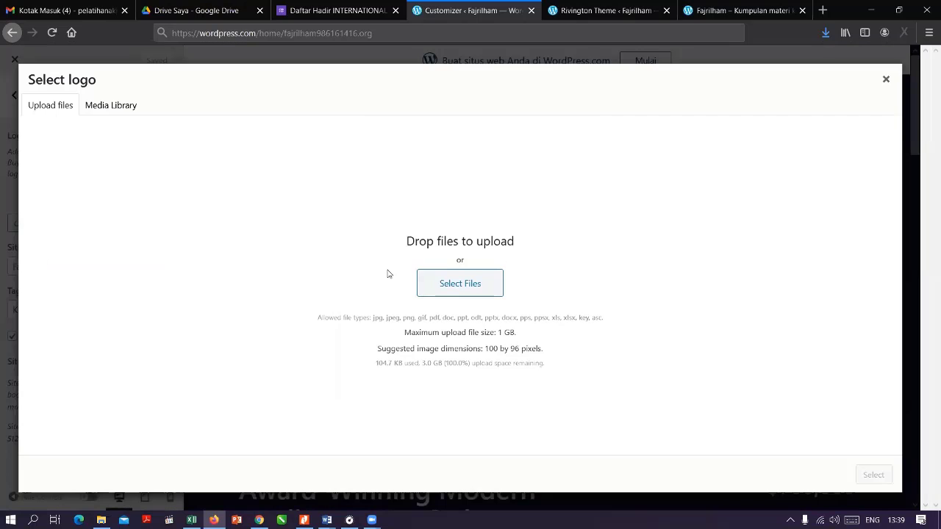
left_click(99, 107)
left_click(67, 109)
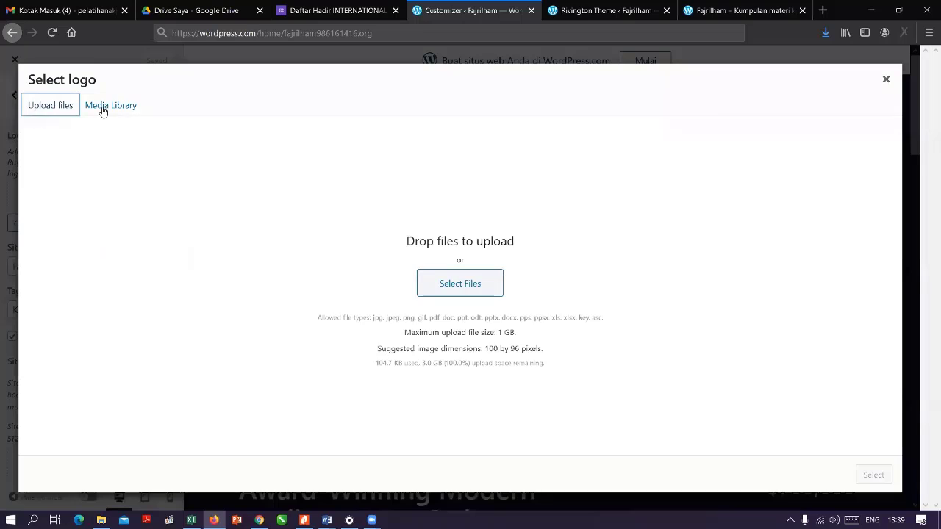
left_click(103, 108)
left_click(59, 110)
left_click(885, 78)
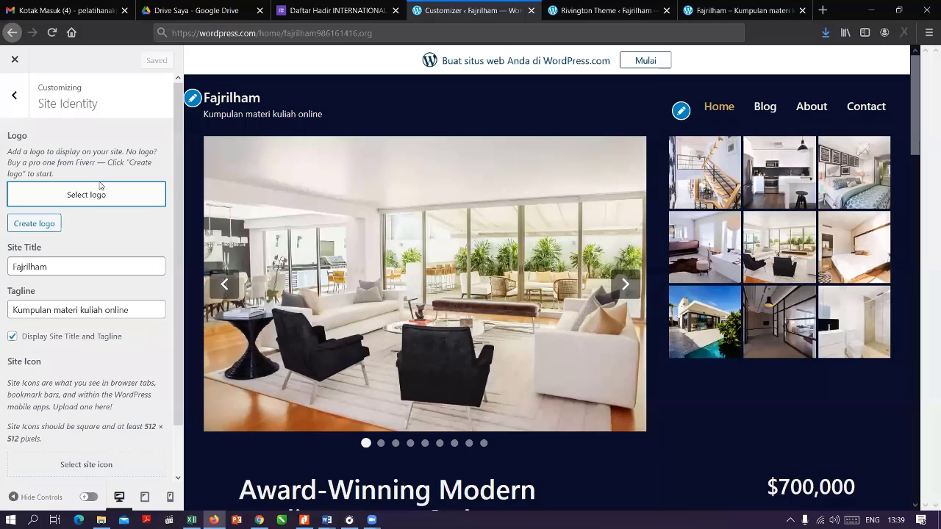
Upload Logo Universitas Pendidikan Indonesia (UPI).png from the Pictures folder and select it as the site logo
key("Return")
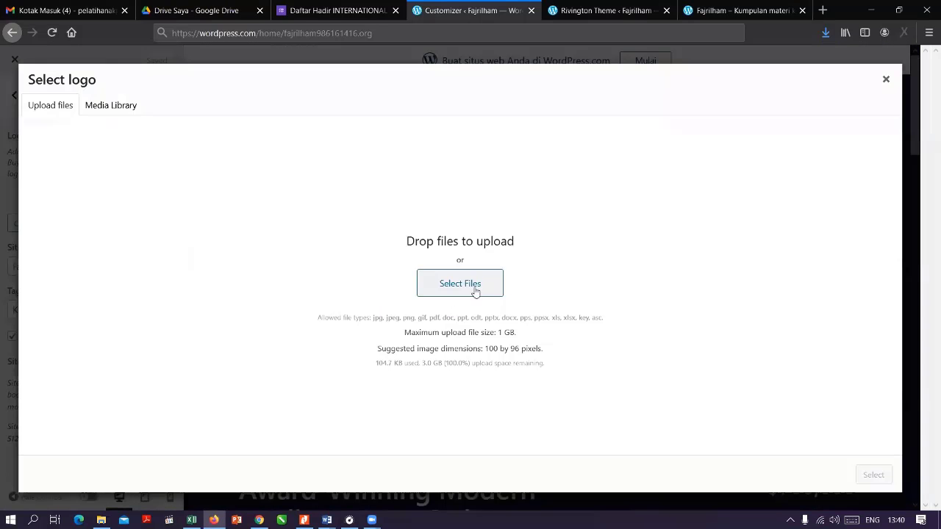
left_click(474, 289)
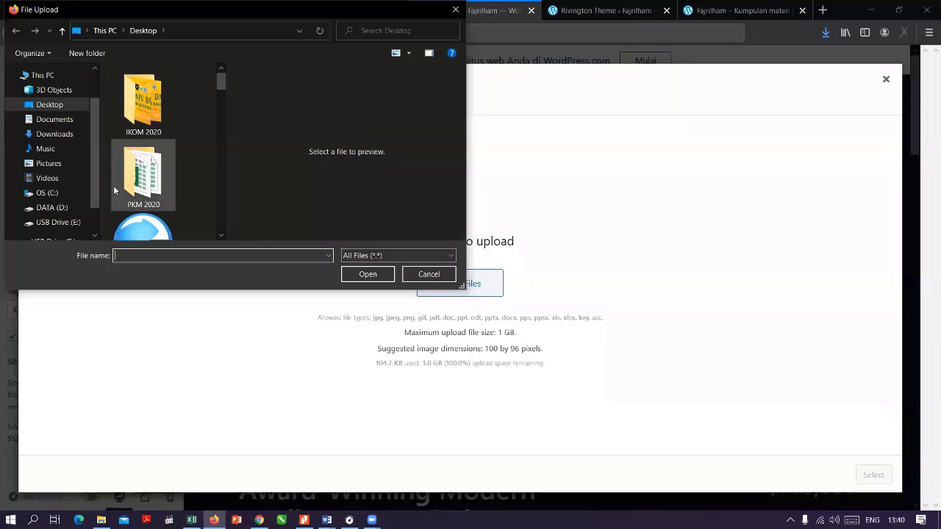
scroll(147, 176, "down", 1)
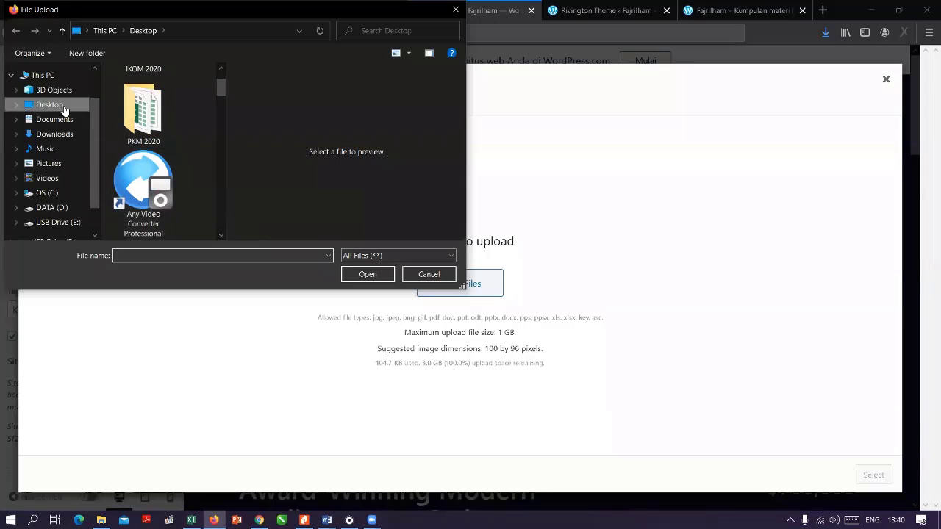
left_click(49, 163)
scroll(147, 147, "down", 2)
scroll(166, 149, "down", 10)
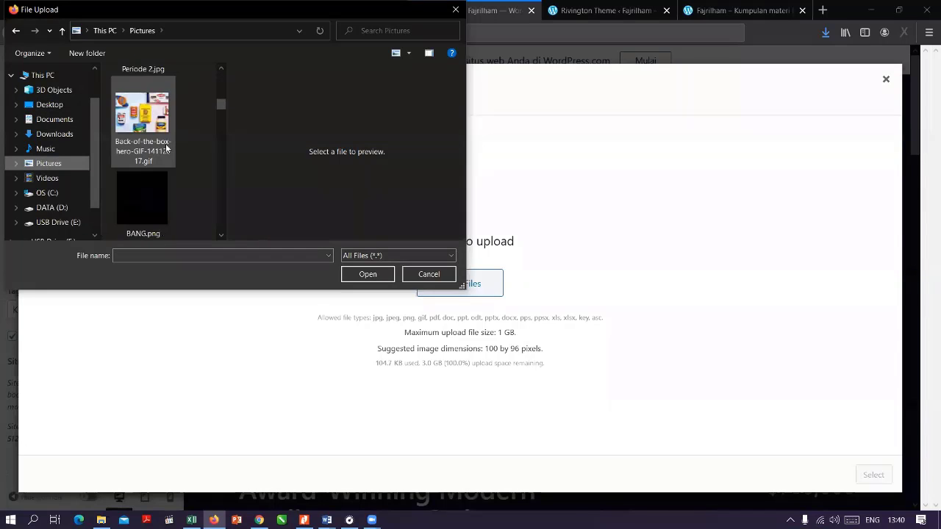
scroll(175, 152, "down", 8)
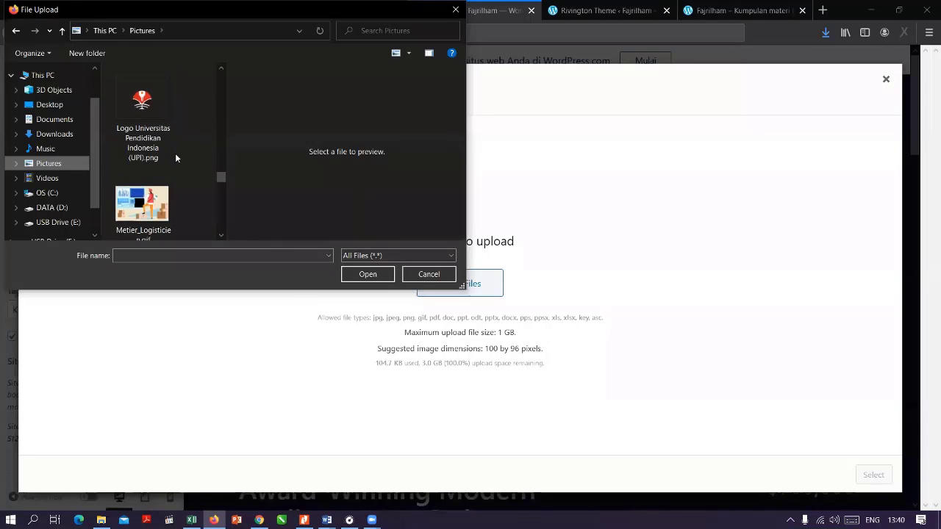
left_click(173, 153)
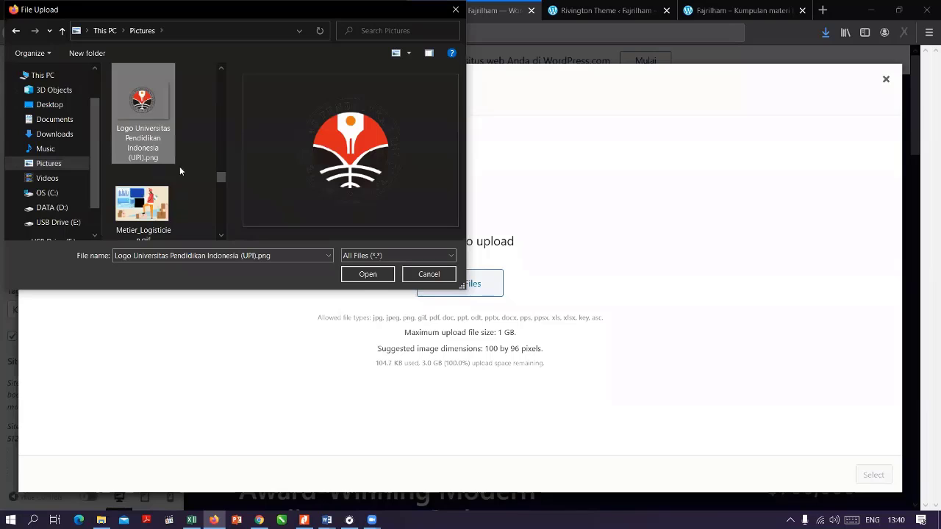
left_click(373, 279)
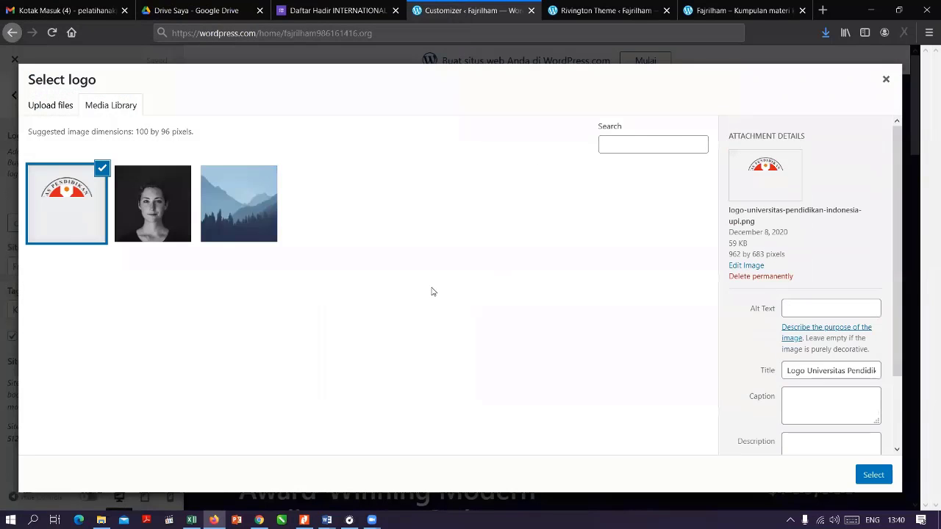
left_click(873, 475)
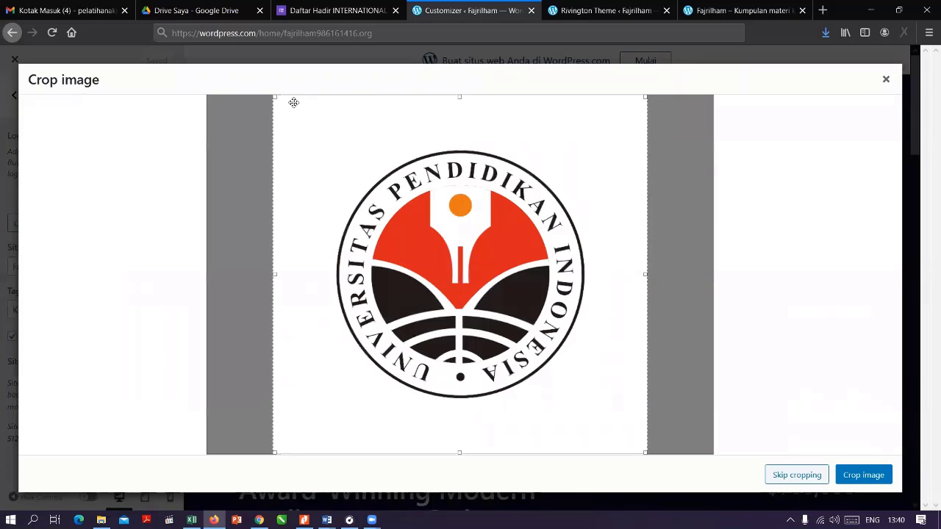
Crop the uploaded logo image tightly around the round university emblem and apply it as the site logo
left_click_drag(274, 96, 313, 151)
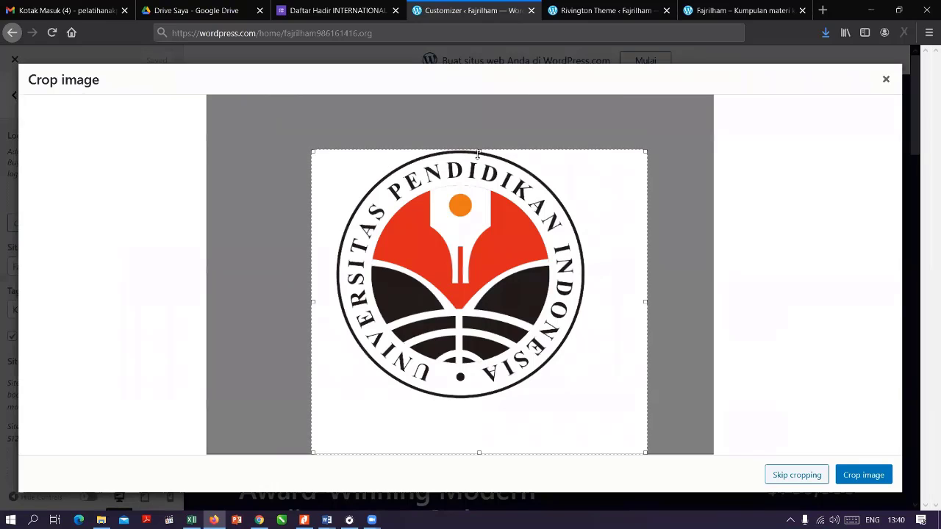
left_click_drag(646, 453, 596, 400)
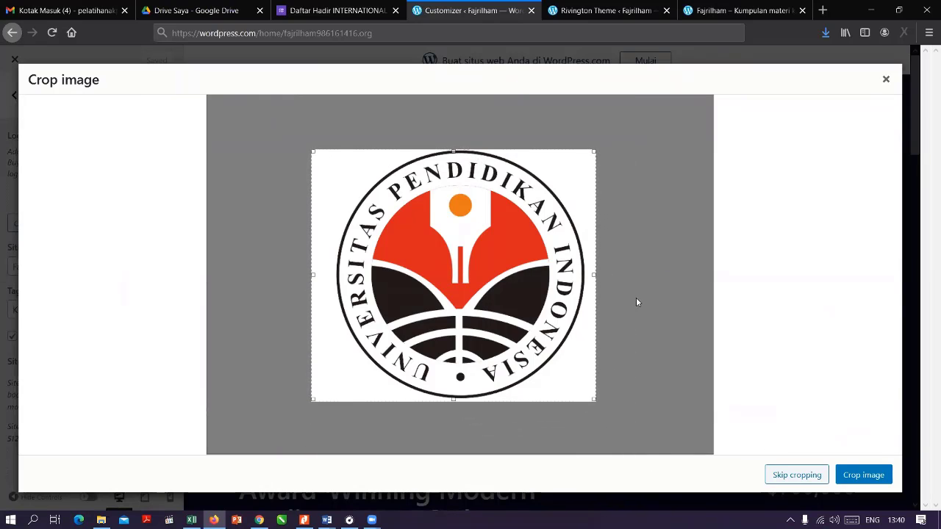
mouse_move(312, 398)
left_mouse_down()
mouse_move(321, 393)
mouse_move(327, 404)
left_mouse_up()
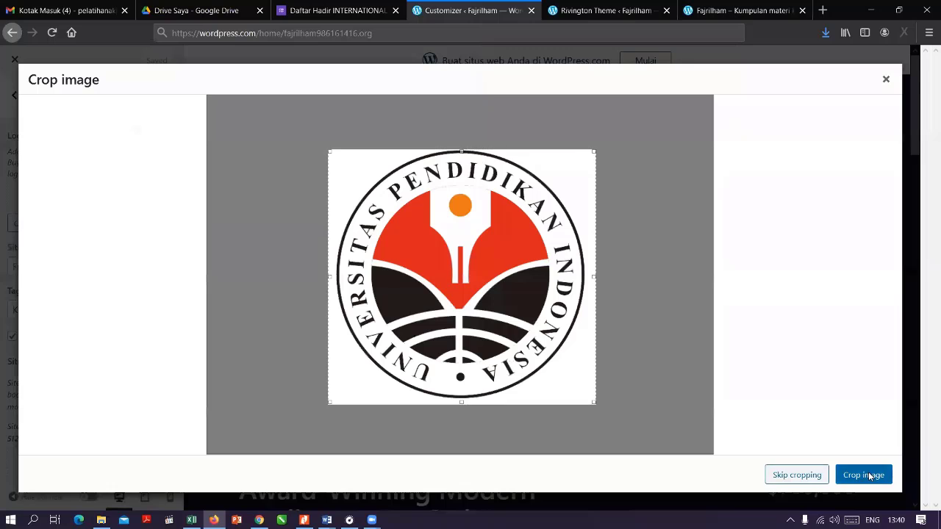
left_click(839, 475)
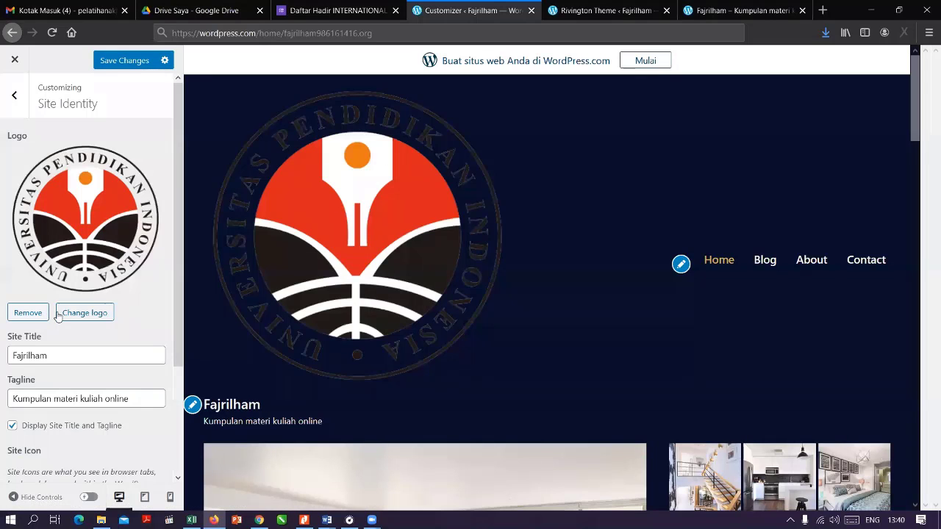
Look over the Site Identity settings with the logo applied, then remove the emblem from the site logo
scroll(62, 289, "down", 3)
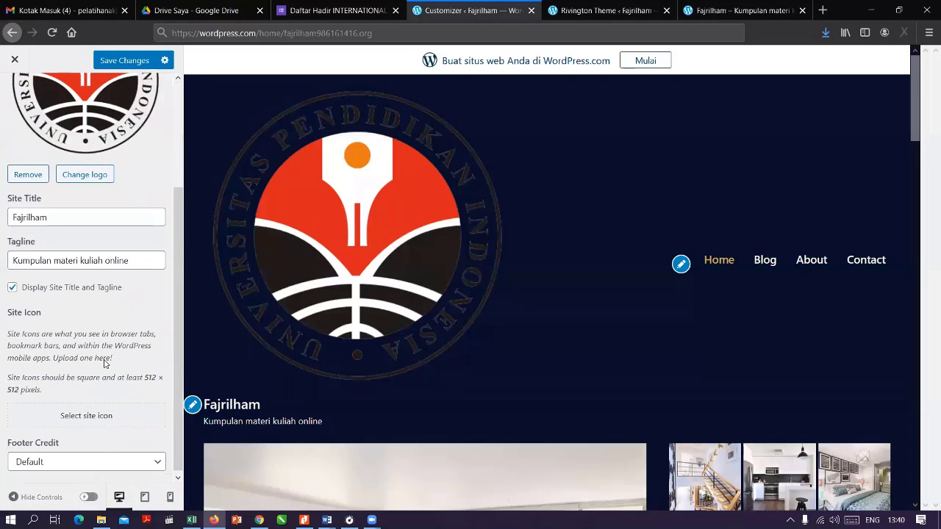
scroll(81, 360, "up", 3)
scroll(88, 364, "down", 3)
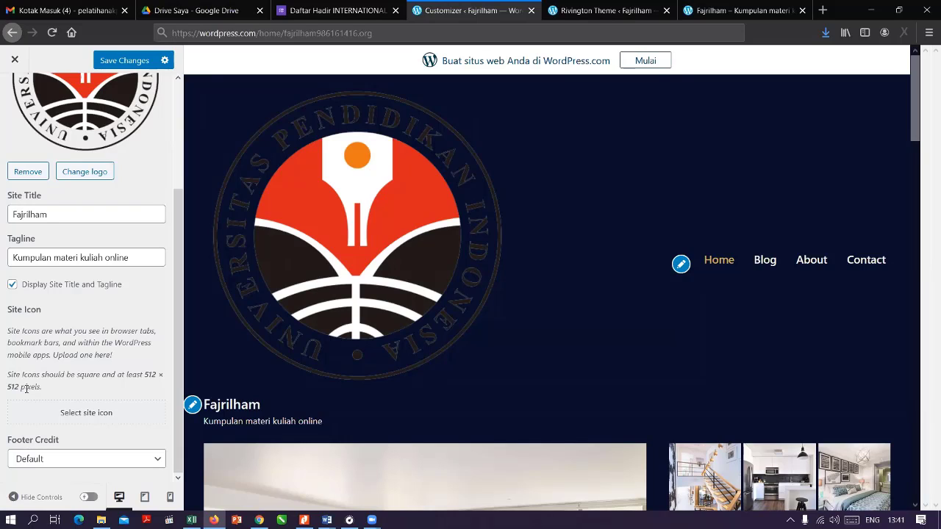
scroll(147, 302, "up", 4)
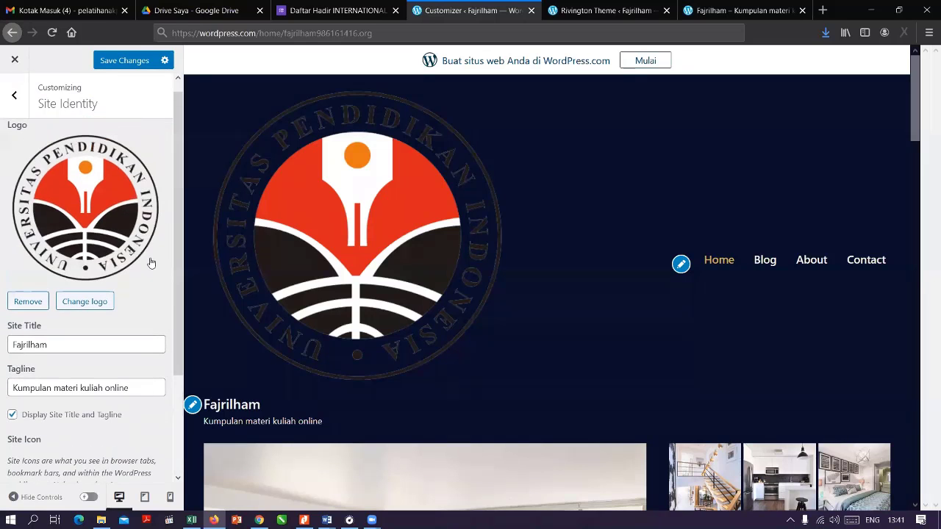
left_click(29, 314)
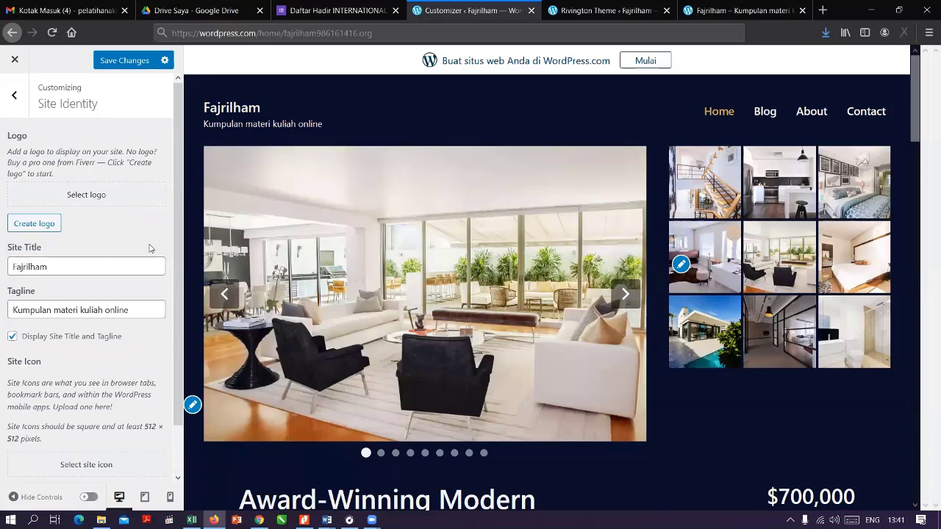
Check the minimum pixel size required for the site icon in the Site Identity settings
scroll(117, 358, "down", 1)
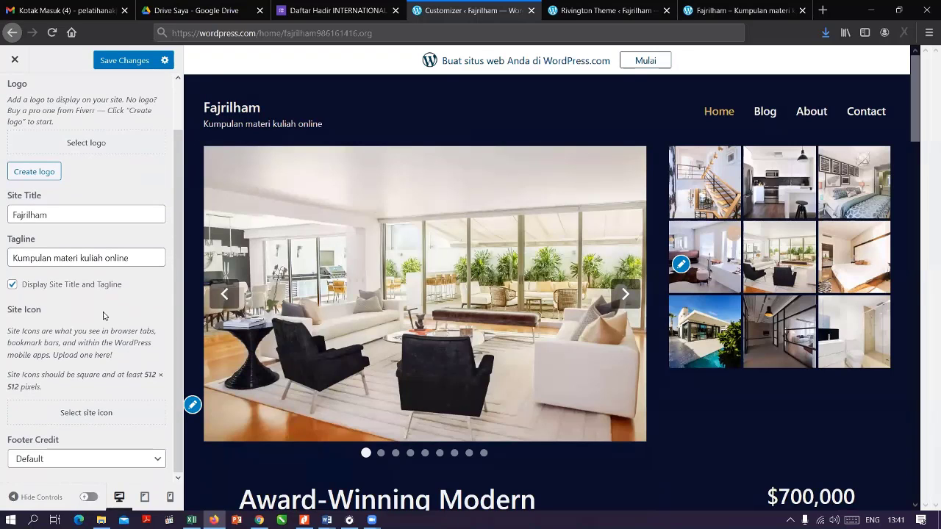
double_click(148, 374)
double_click(16, 386)
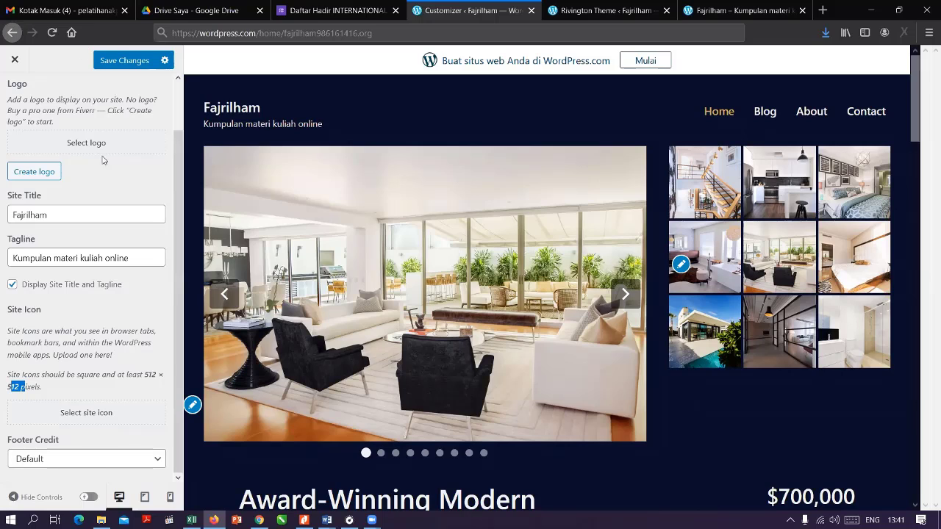
scroll(83, 266, "up", 2)
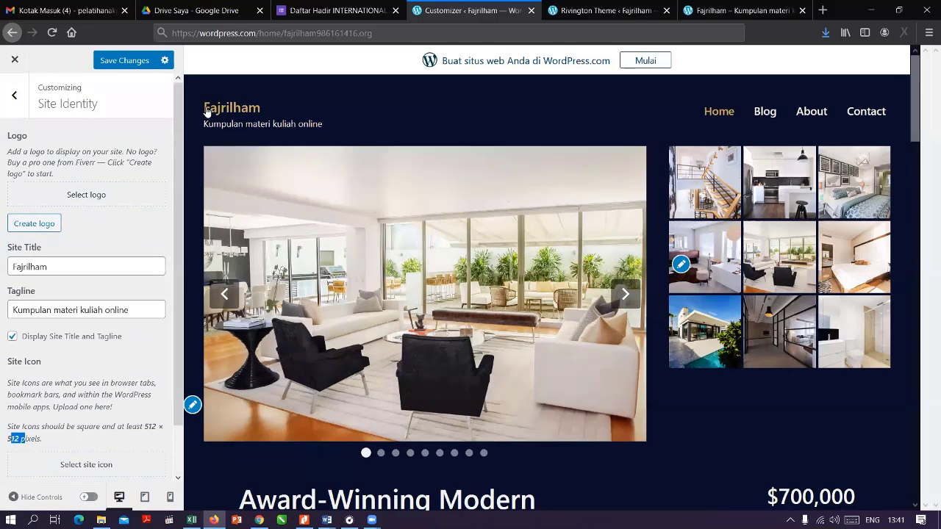
scroll(82, 373, "down", 2)
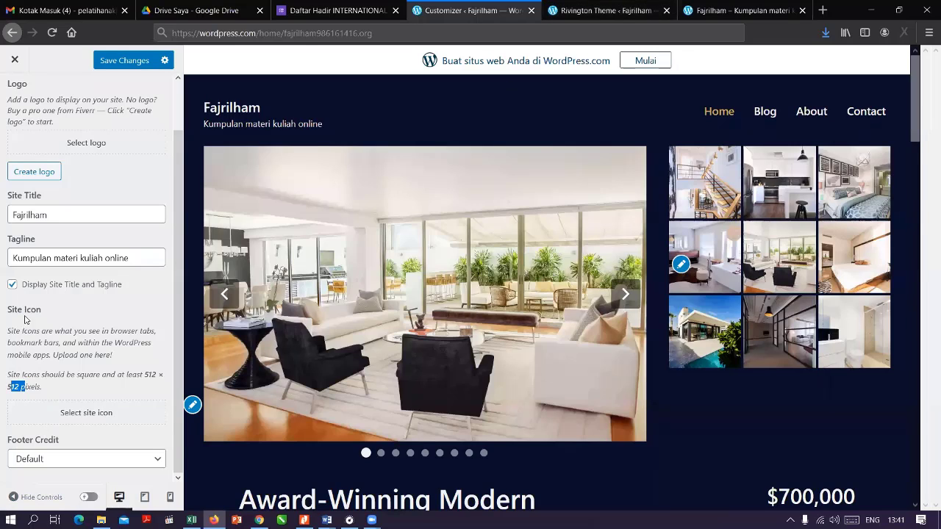
Review the footer credit options and find the credit line at the end of the previewed front page
left_click(128, 459)
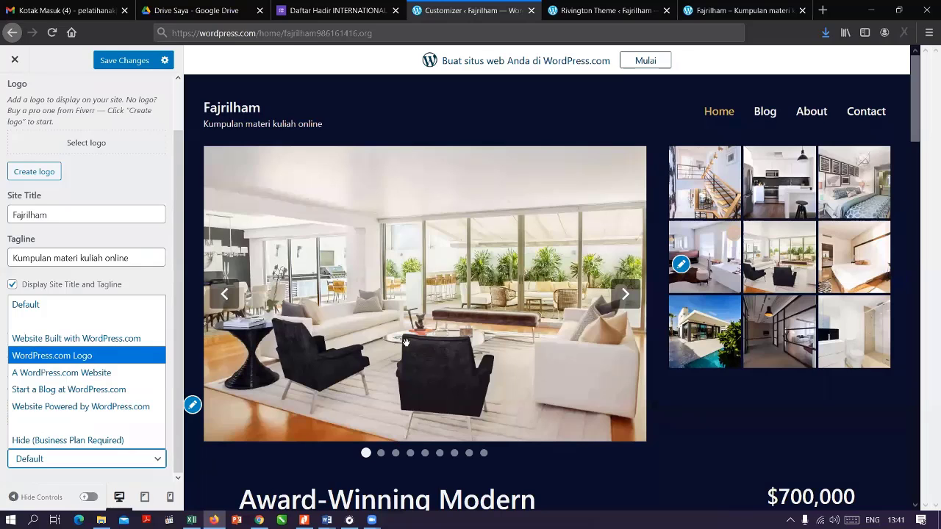
scroll(571, 344, "down", 15)
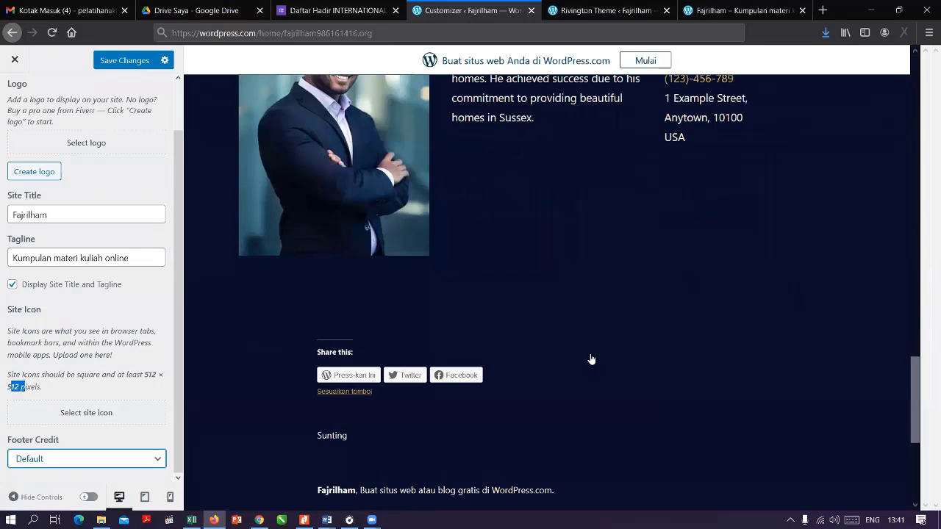
scroll(432, 345, "up", 4)
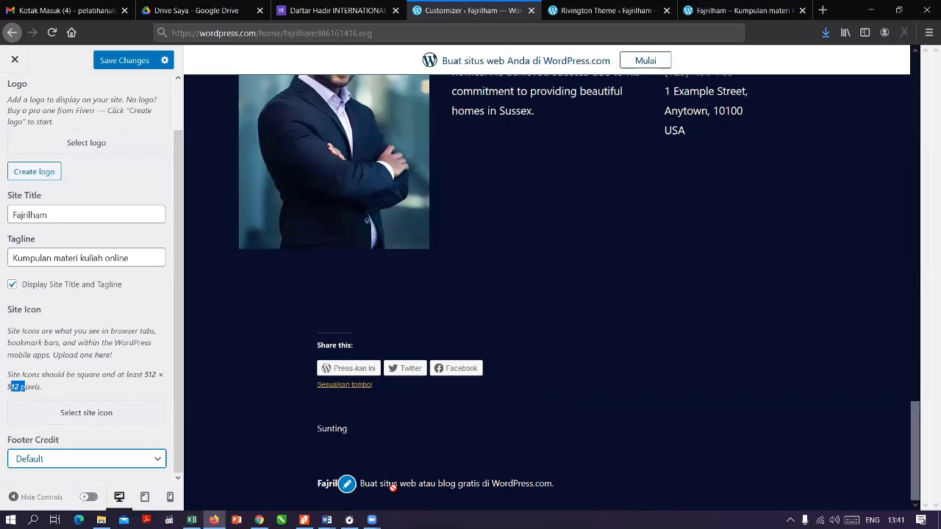
scroll(114, 304, "up", 1)
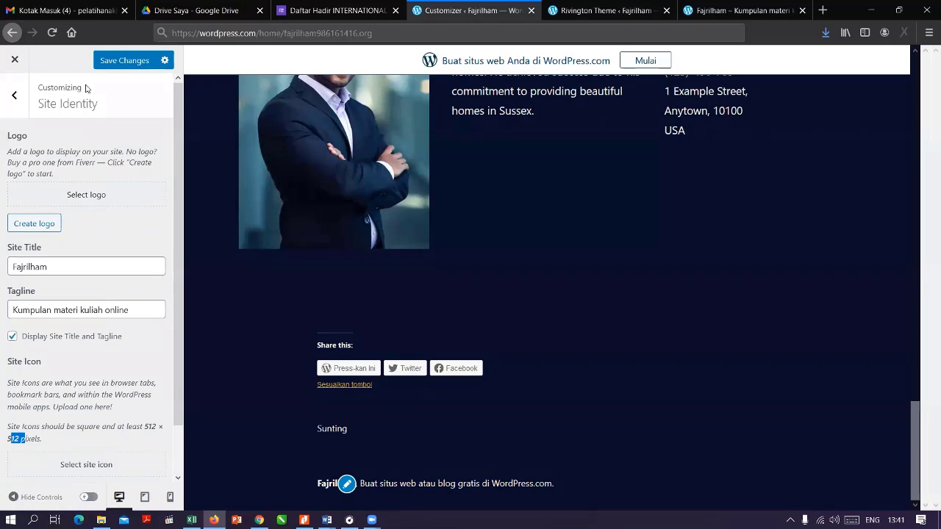
Leave Site Identity and examine the theme's colors and palettes, including the gold color, in the Colors & Backgrounds settings
left_click(14, 95)
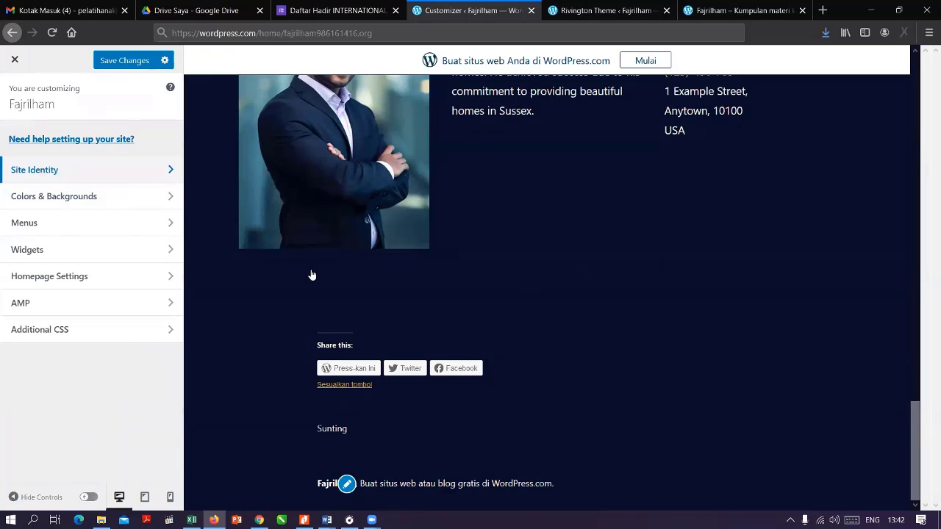
left_click(73, 199)
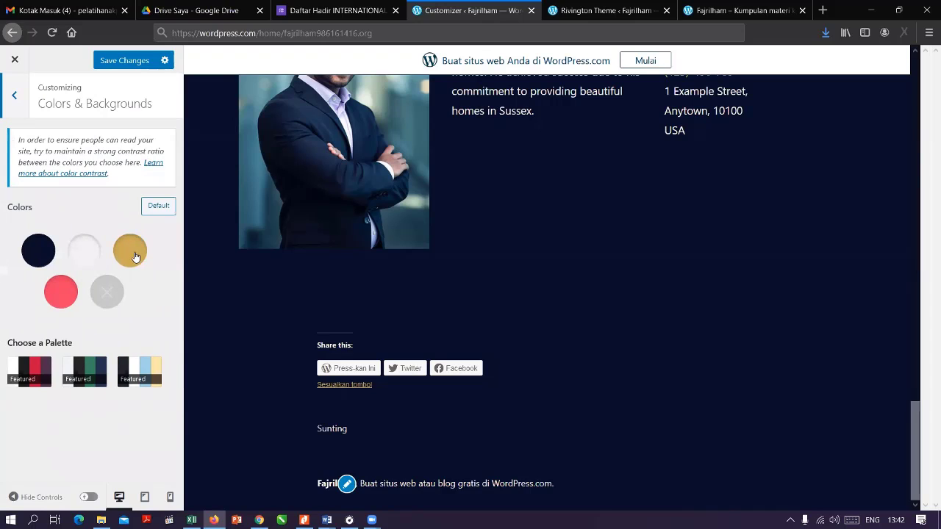
left_click(130, 251)
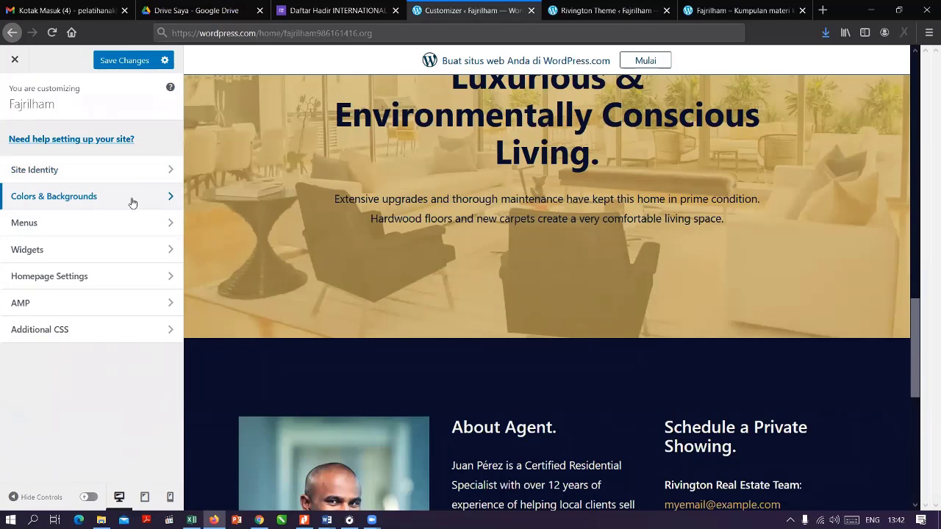
Open the Menus settings and examine the previewed site's navigation links and the posts on its Blog page
left_click(73, 228)
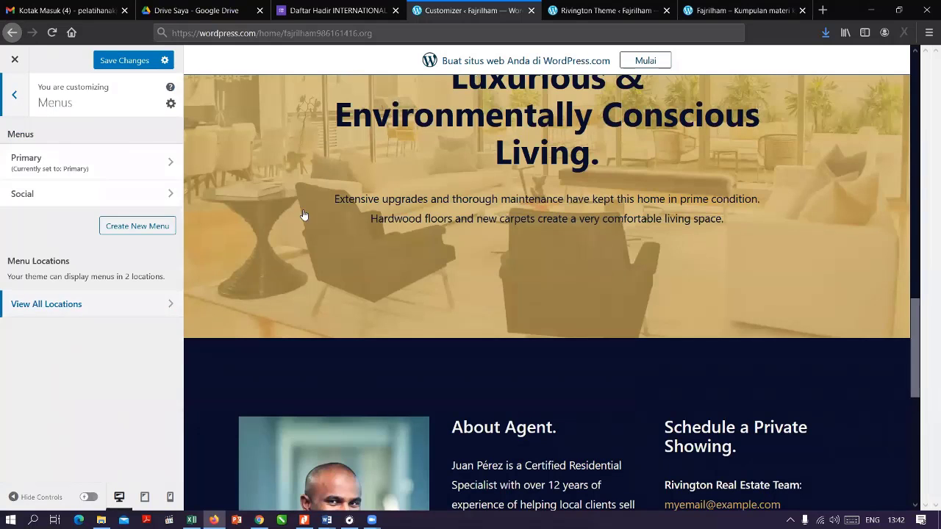
scroll(645, 226, "up", 3)
scroll(655, 227, "up", 5)
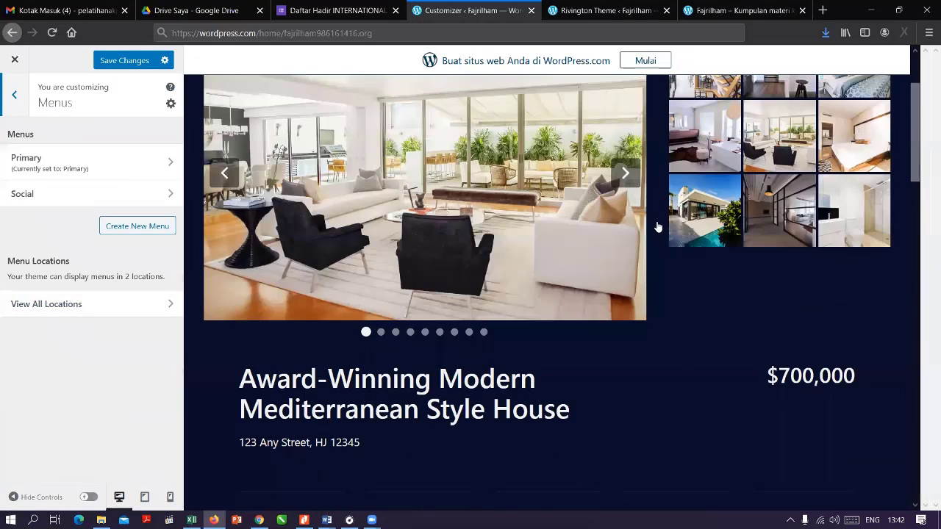
scroll(721, 168, "up", 2)
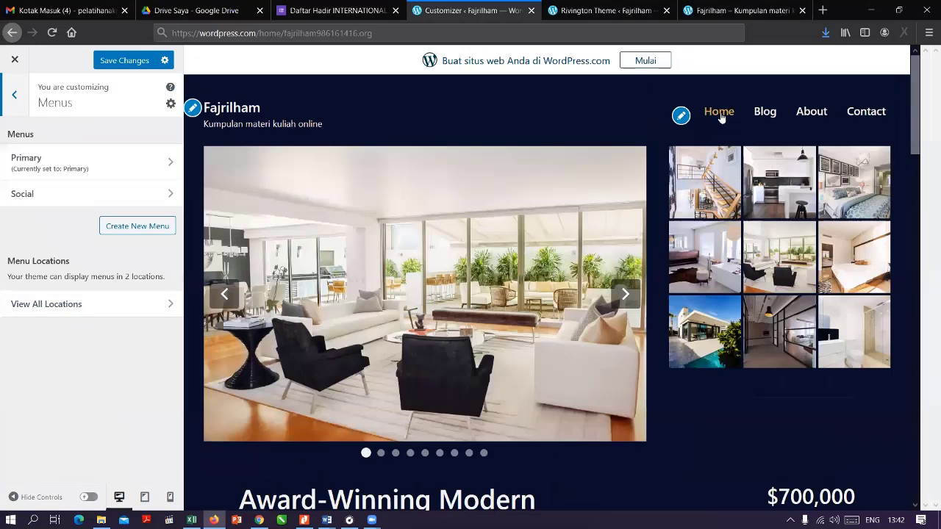
left_click(768, 115)
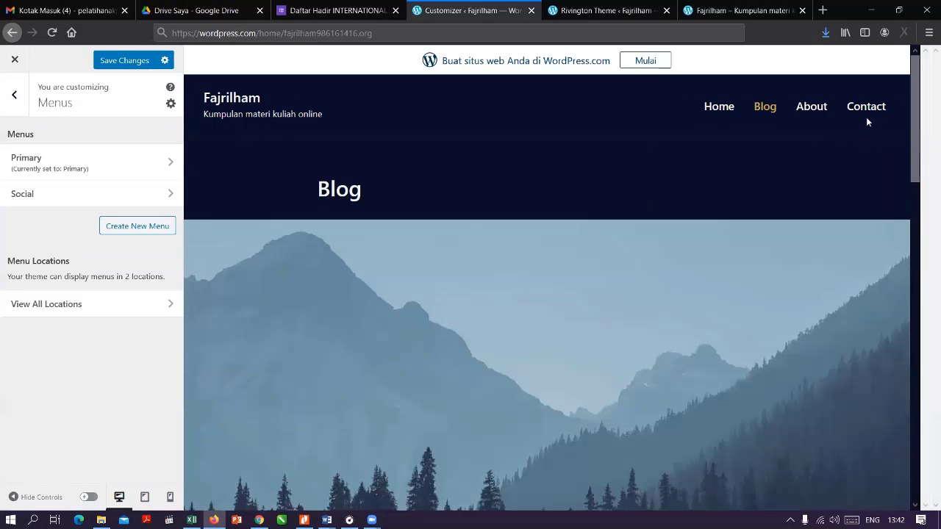
scroll(560, 217, "down", 2)
scroll(588, 216, "down", 3)
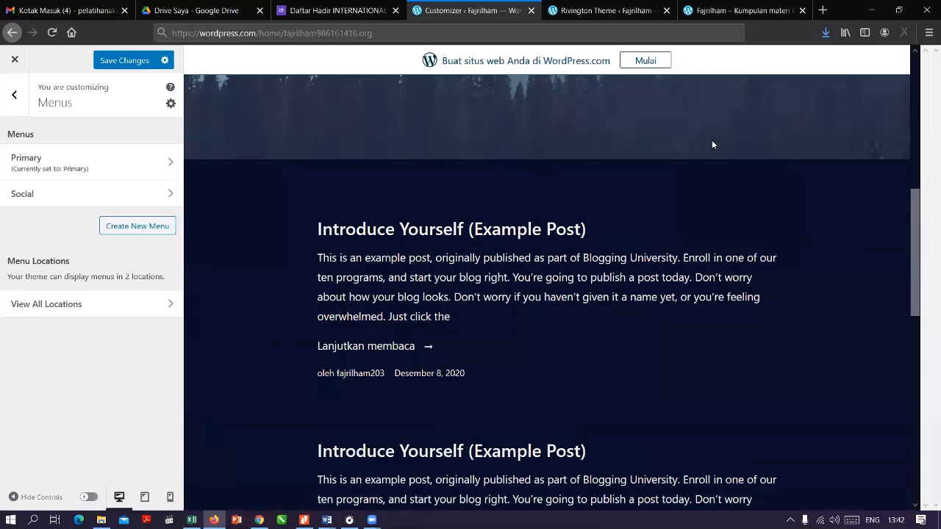
scroll(712, 140, "up", 5)
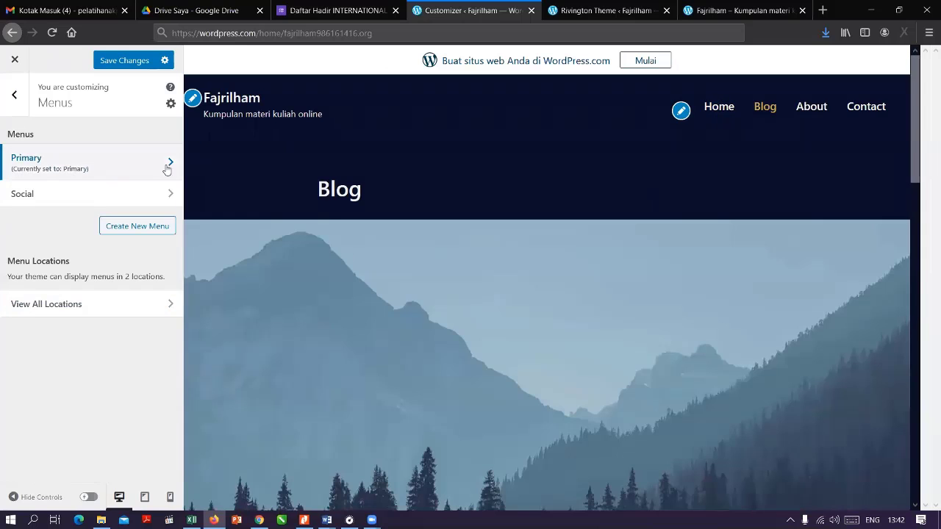
Review the items and location of the Primary menu, then return to the customizer's main overview
left_click(99, 169)
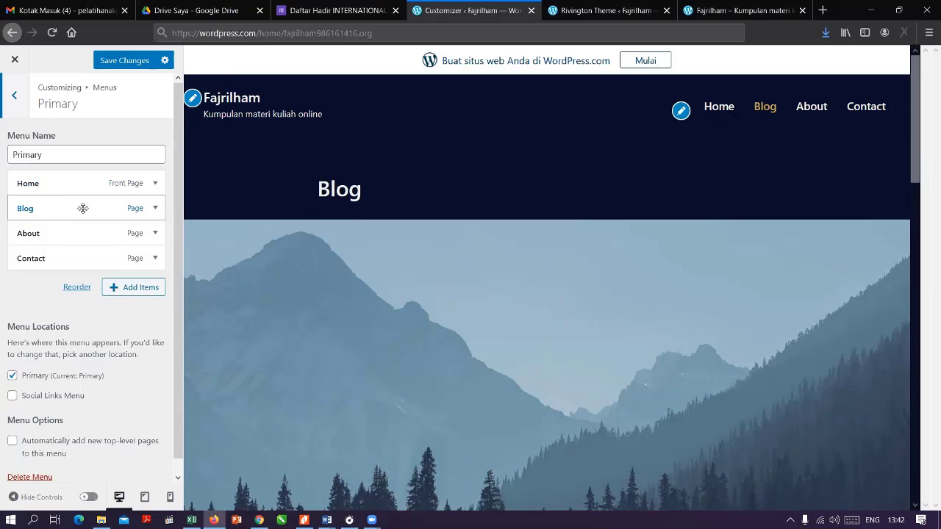
left_click(15, 100)
left_click(16, 98)
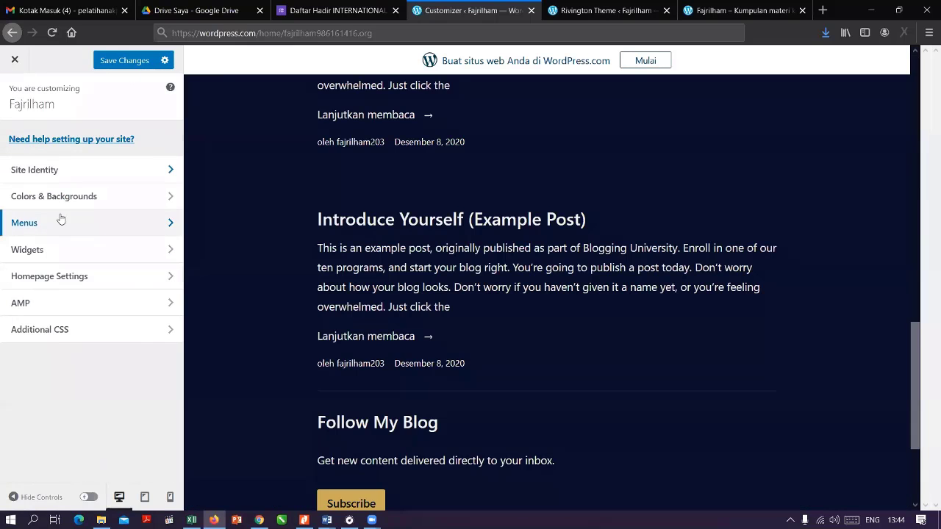
Open the footer widget area and review the previewed Blog page down to its footer
left_click(65, 250)
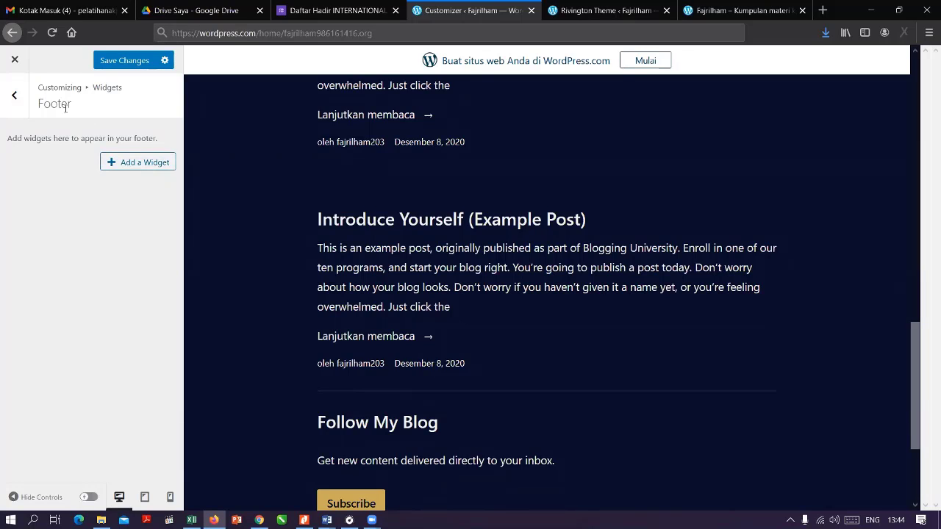
scroll(582, 199, "up", 7)
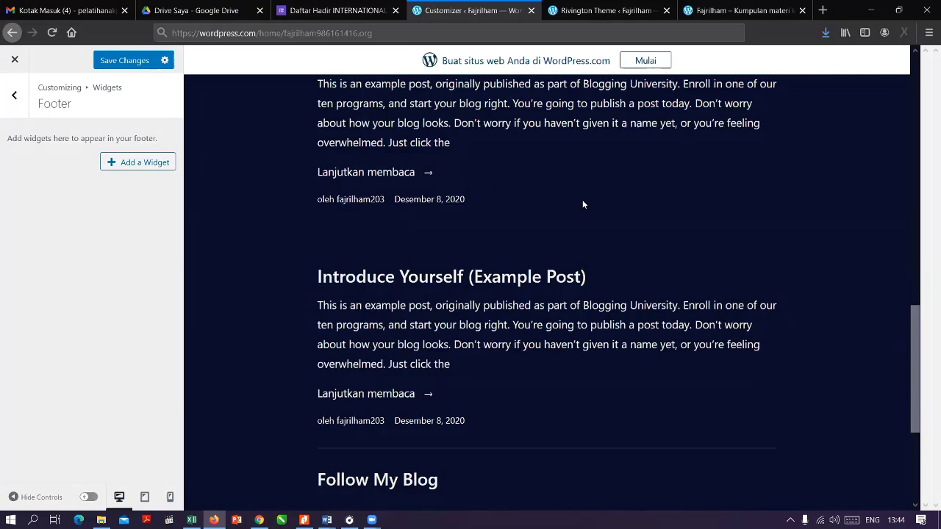
scroll(579, 181, "down", 5)
scroll(578, 179, "down", 10)
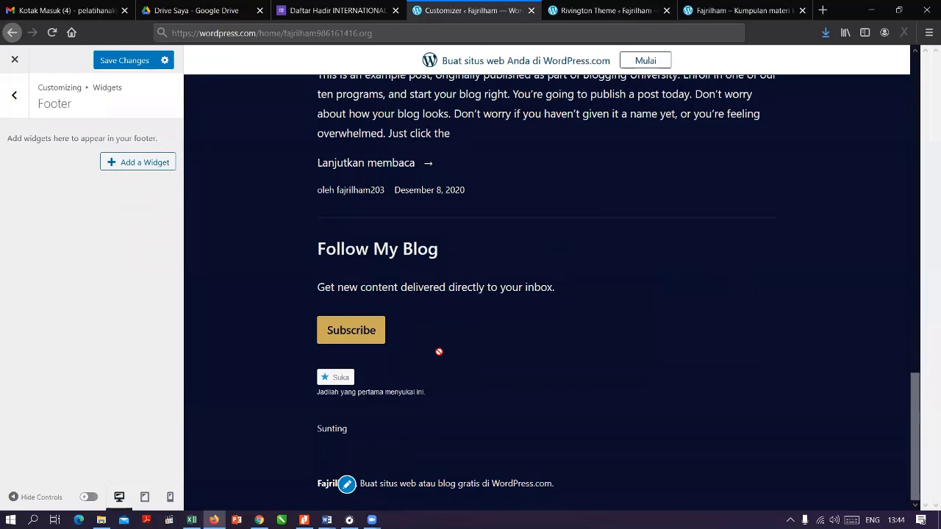
scroll(441, 434, "up", 3)
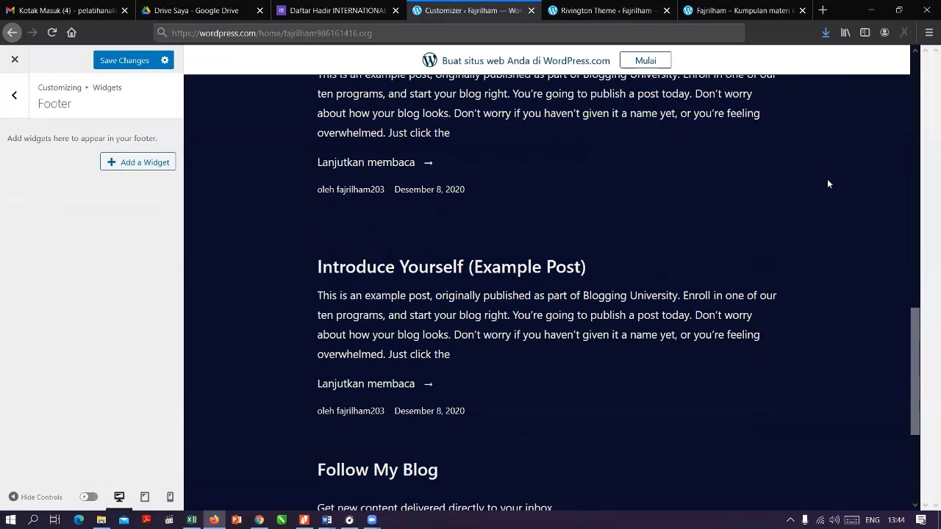
scroll(836, 191, "up", 5)
scroll(767, 113, "up", 5)
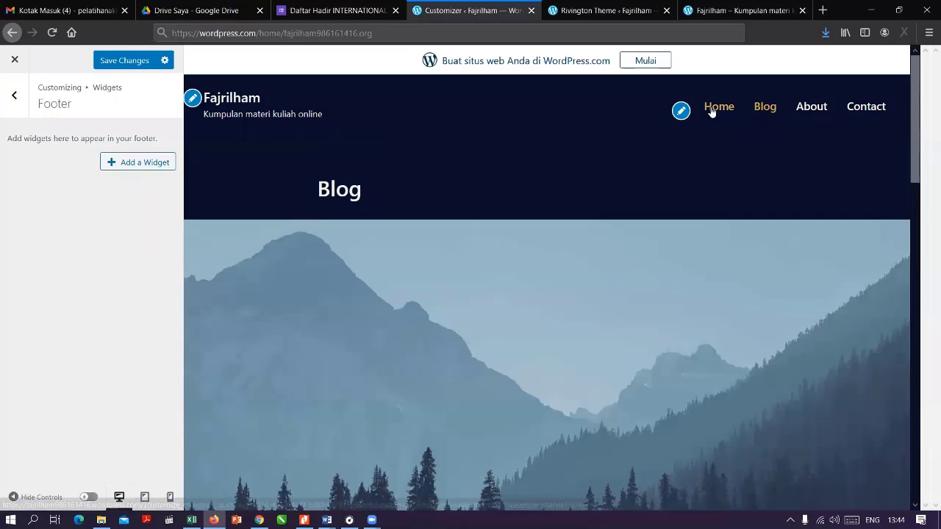
Preview the Home page in the customizer and review it down to its footer
left_click(711, 108)
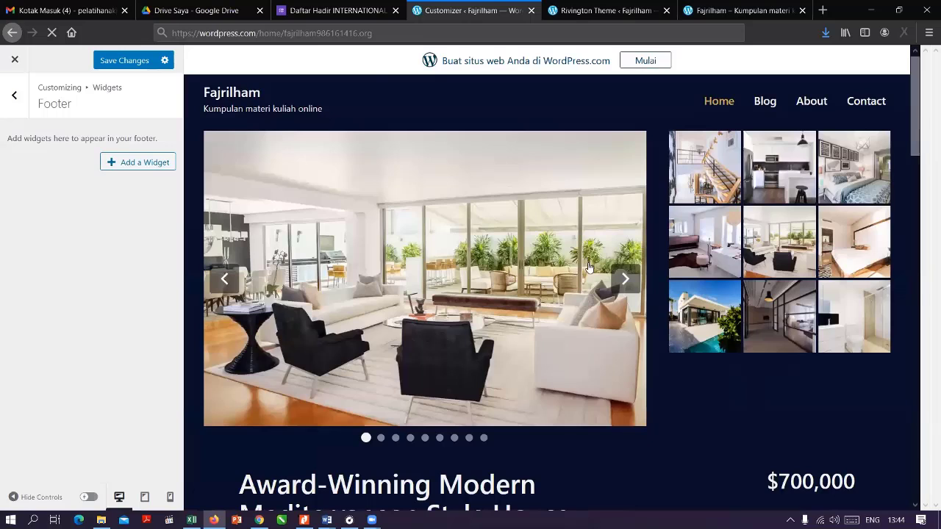
scroll(566, 302, "down", 10)
scroll(565, 302, "down", 5)
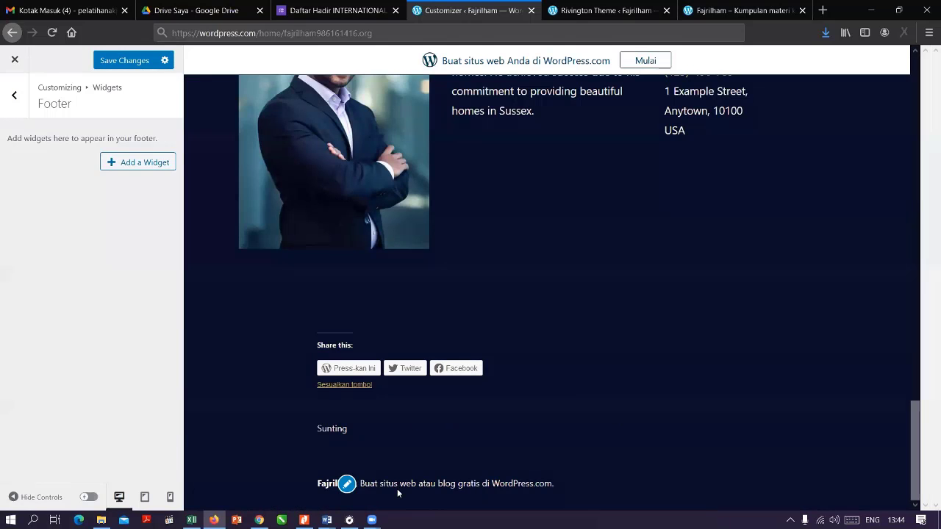
Add a Calendar widget to the footer, title it "kalender", and check it in the preview
left_click(131, 161)
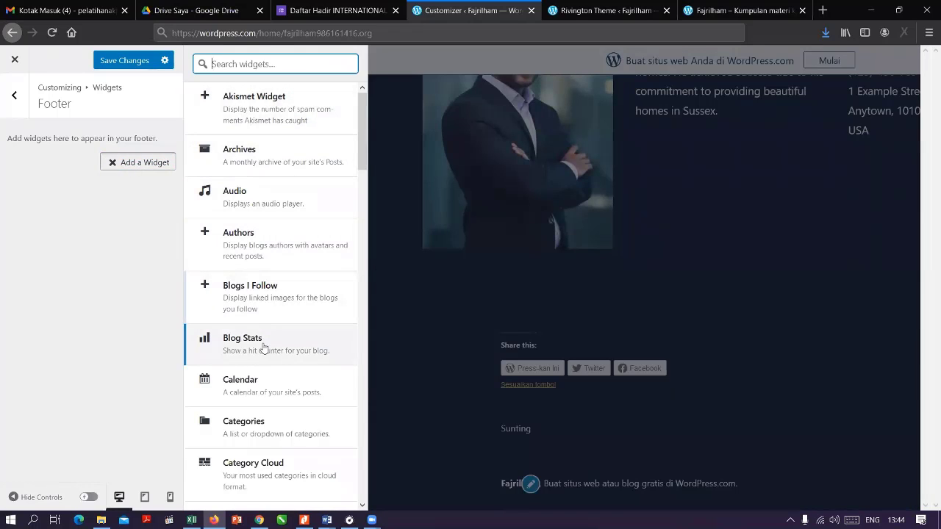
left_click(259, 391)
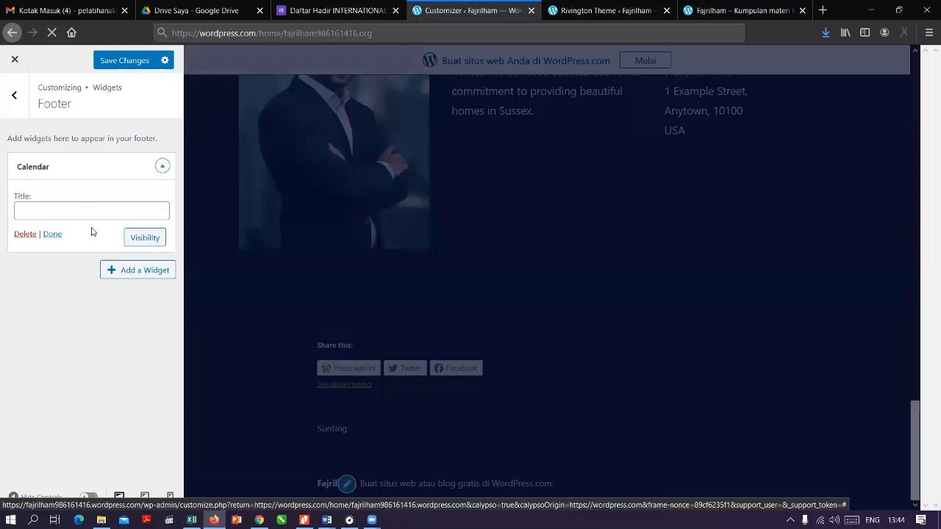
left_click(69, 211)
type("kalender")
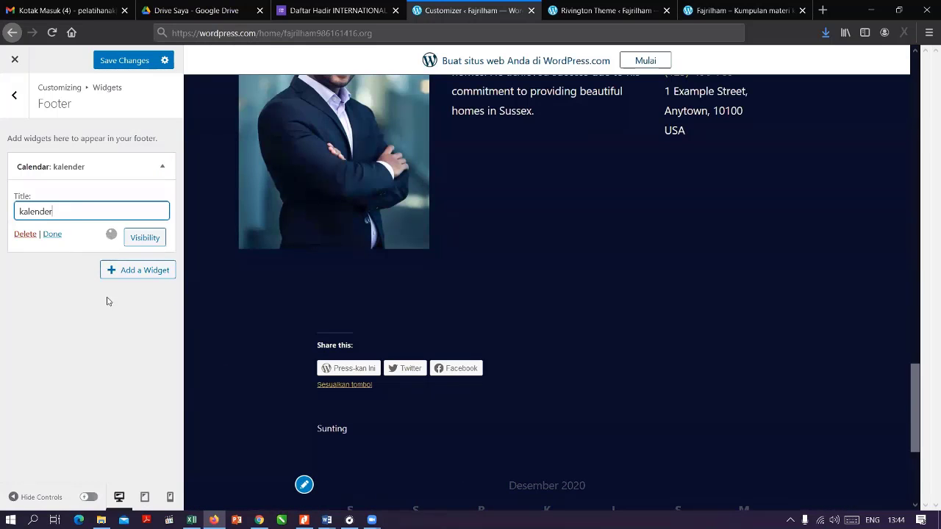
scroll(402, 405, "down", 5)
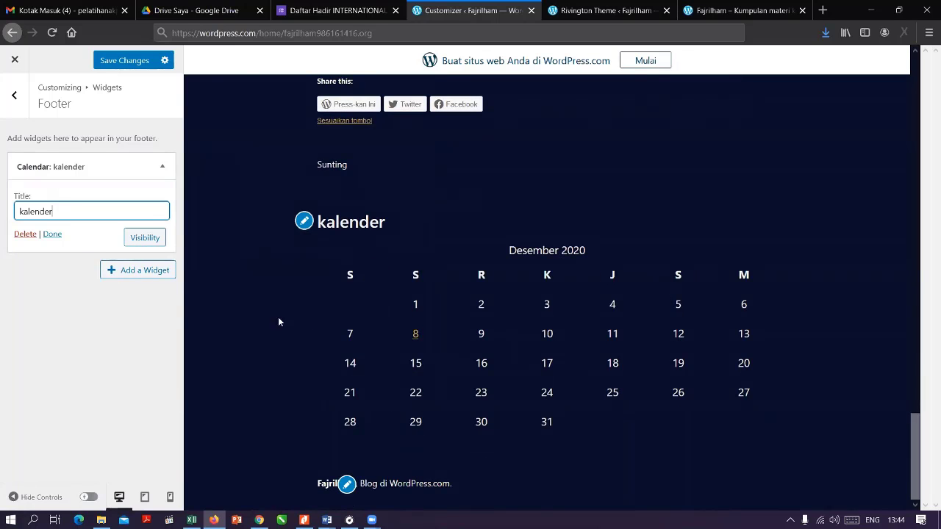
left_click(122, 331)
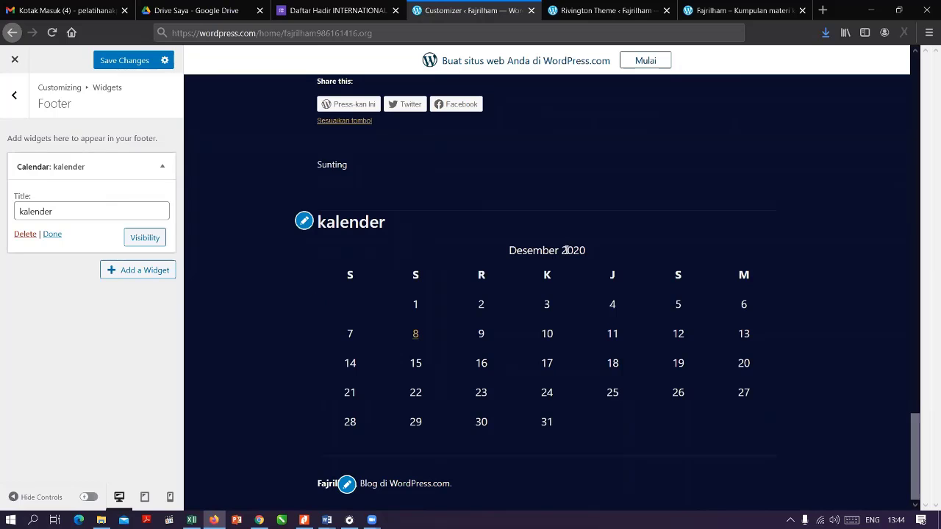
Close the customizer and open the site's list of published pages from the dashboard
left_click(14, 60)
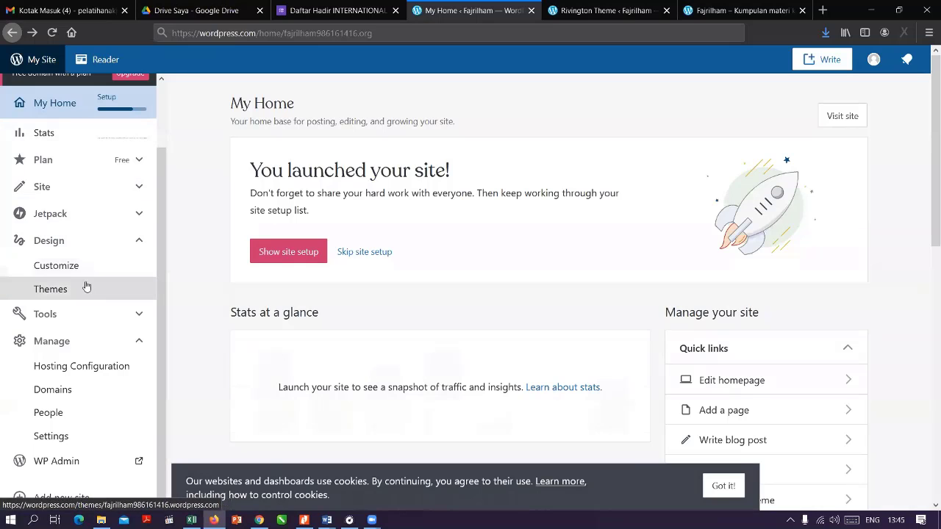
scroll(83, 280, "down", 2)
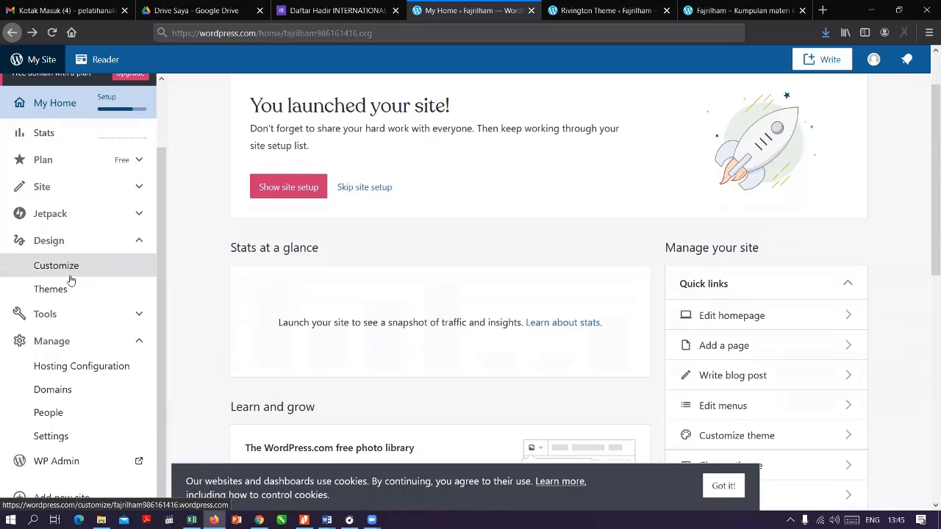
left_click(59, 188)
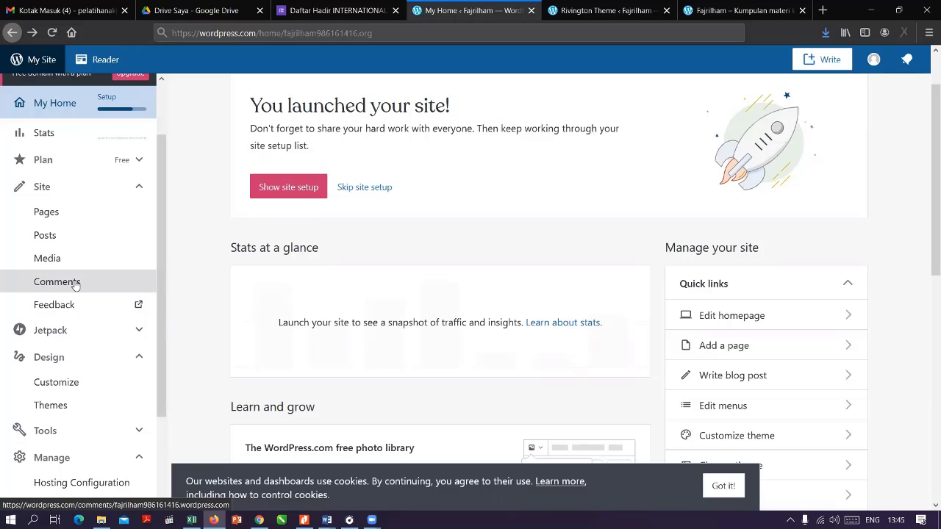
scroll(55, 213, "up", 1)
left_click(45, 211)
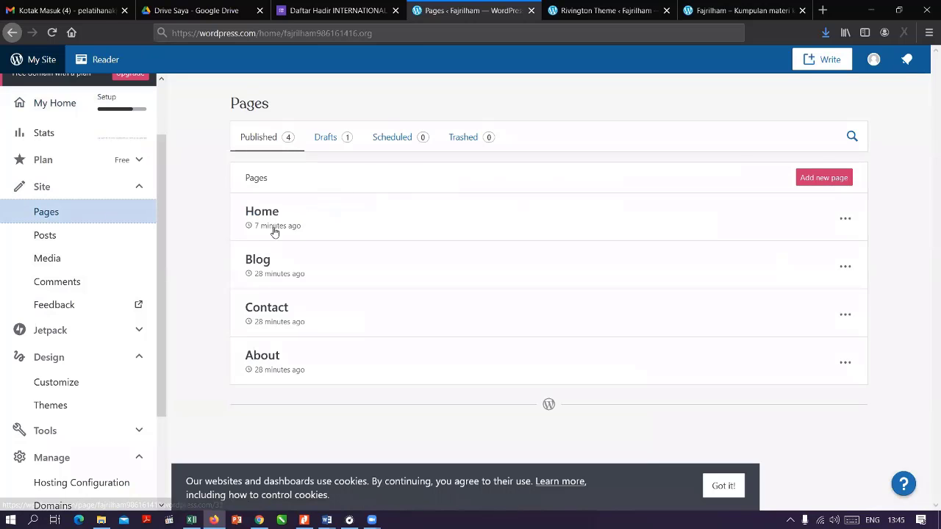
Glance at the live site, close the Rivington theme page, and return to the Pages list
left_click(610, 13)
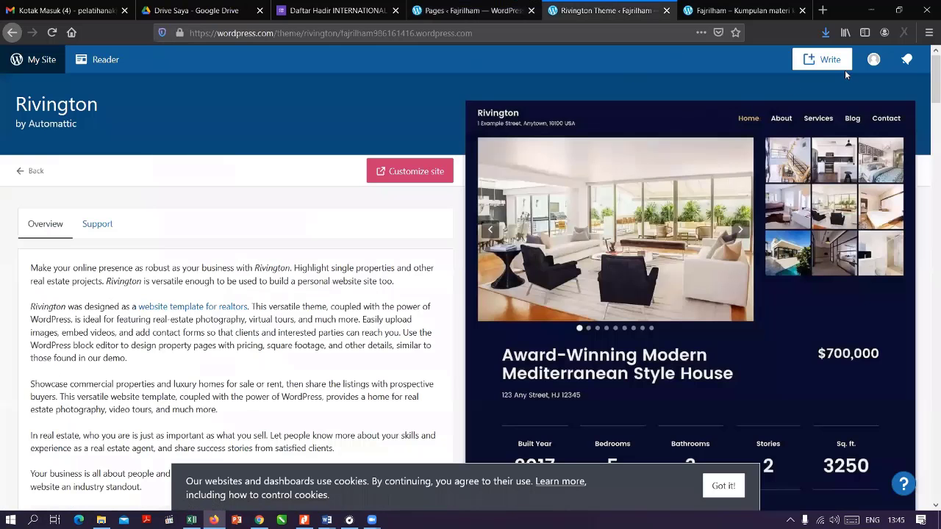
left_click(734, 7)
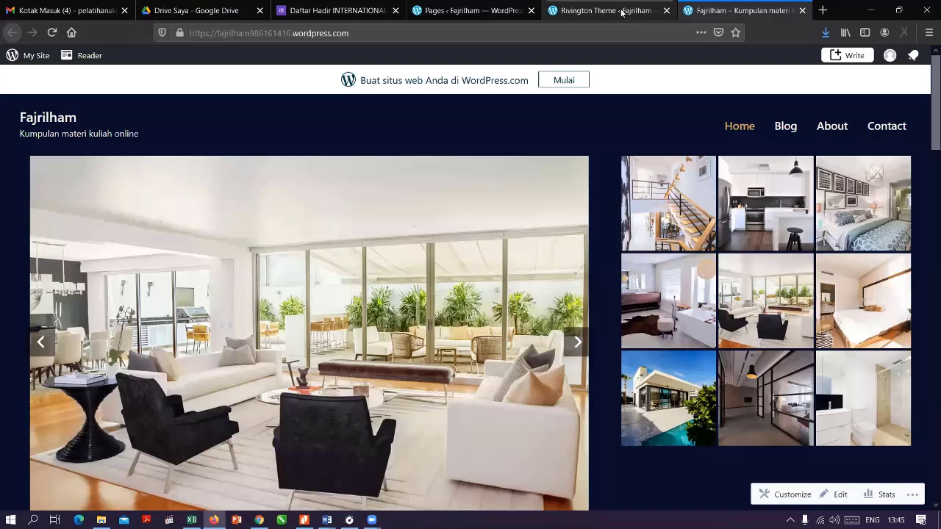
left_click(666, 11)
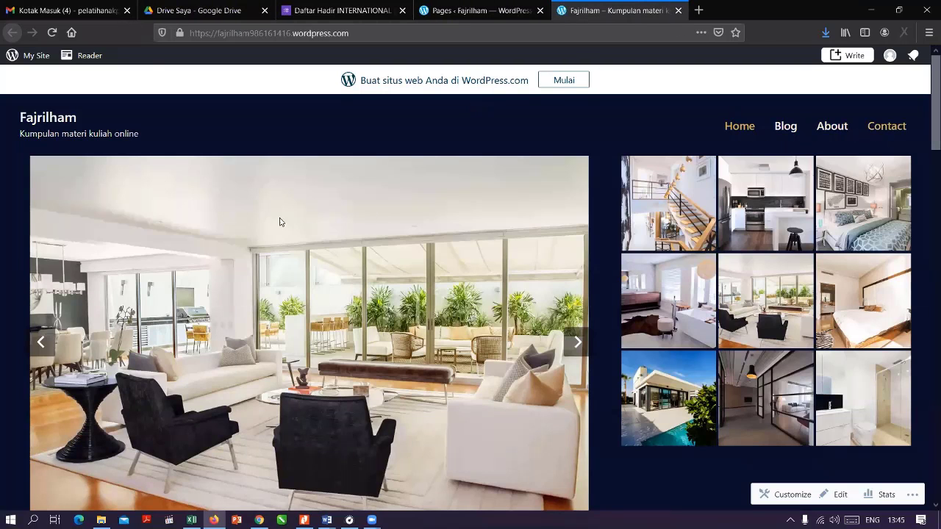
key("ctrl+Page_Up")
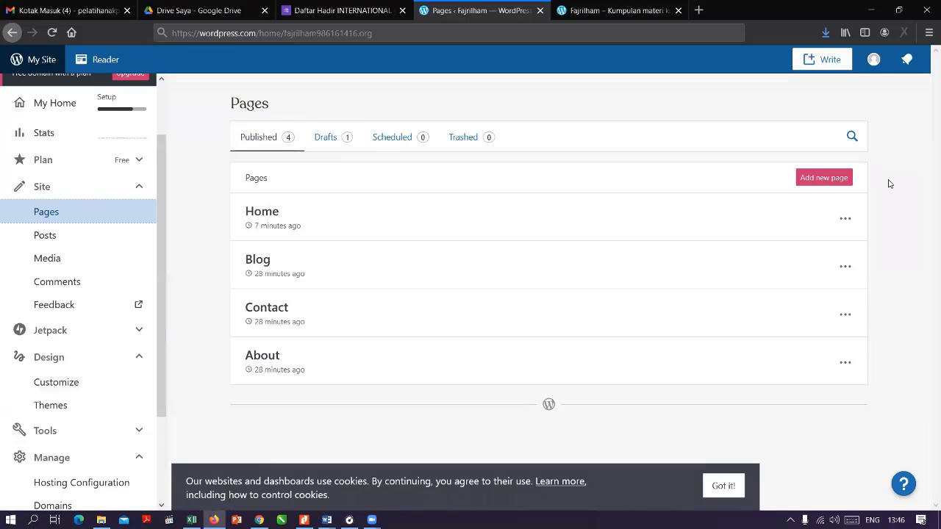
Start a new page for the site, then go back out of the editor
left_click(834, 180)
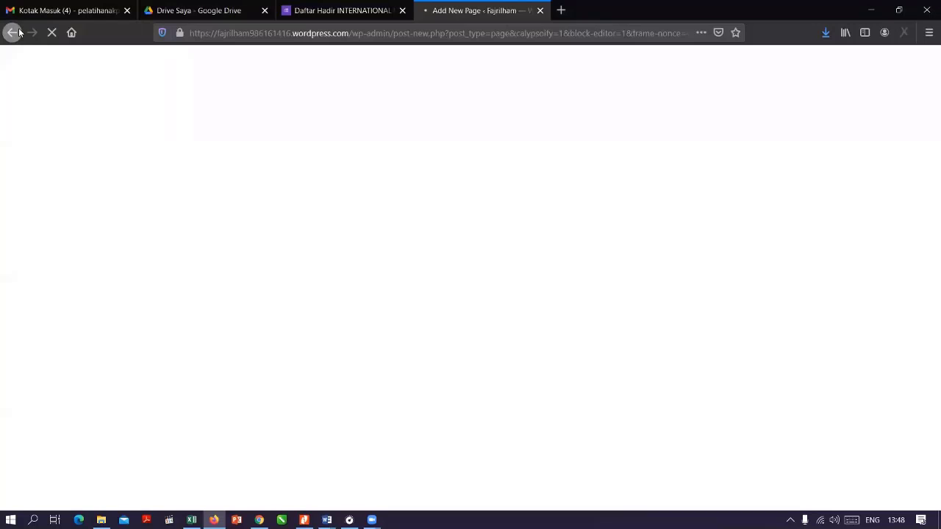
left_click(12, 32)
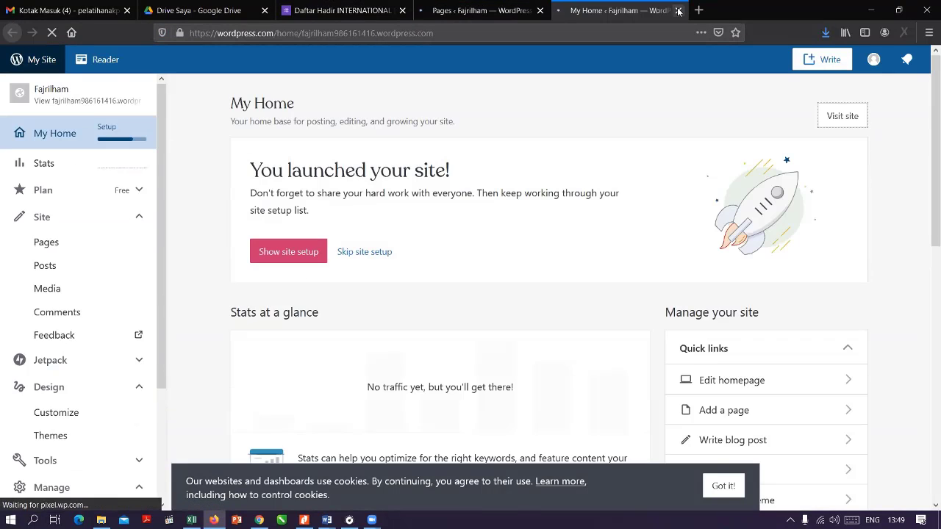
Visit the live site and examine the header image and example posts on its Blog page
left_click(841, 116)
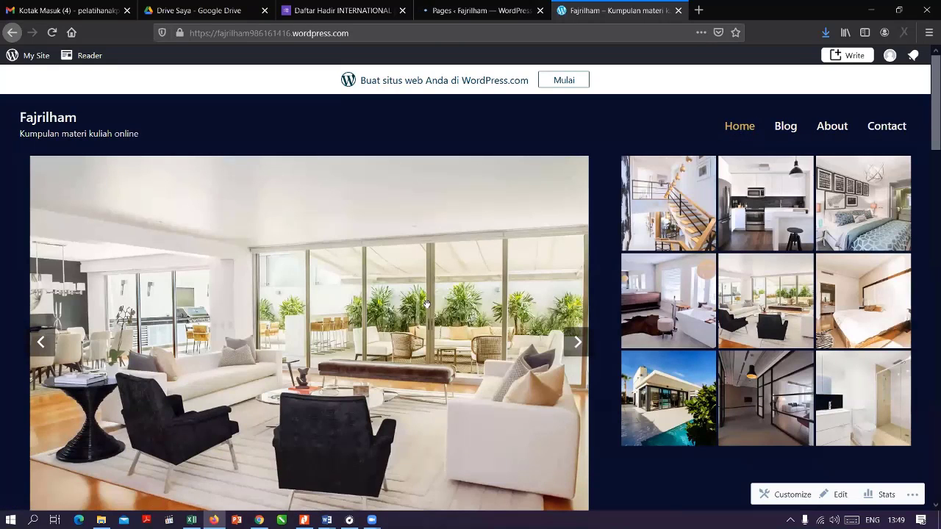
left_click(788, 128)
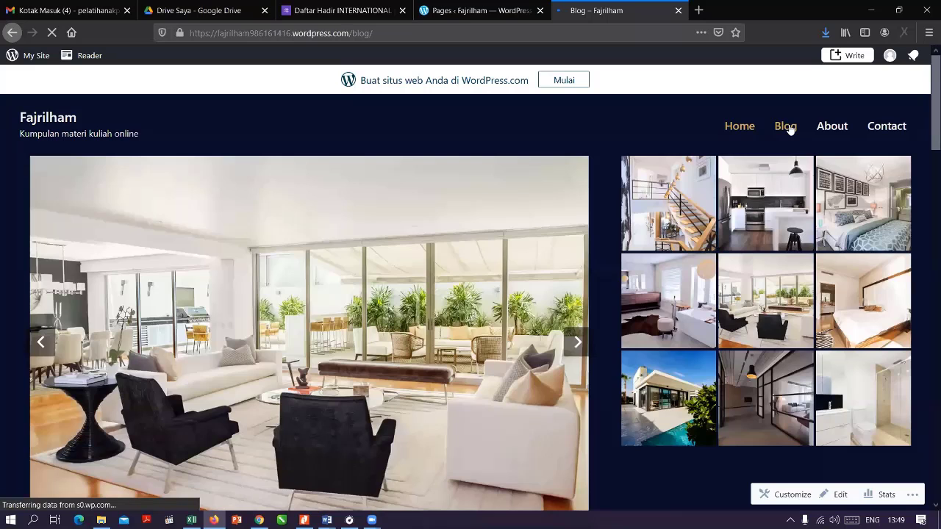
scroll(441, 200, "down", 3)
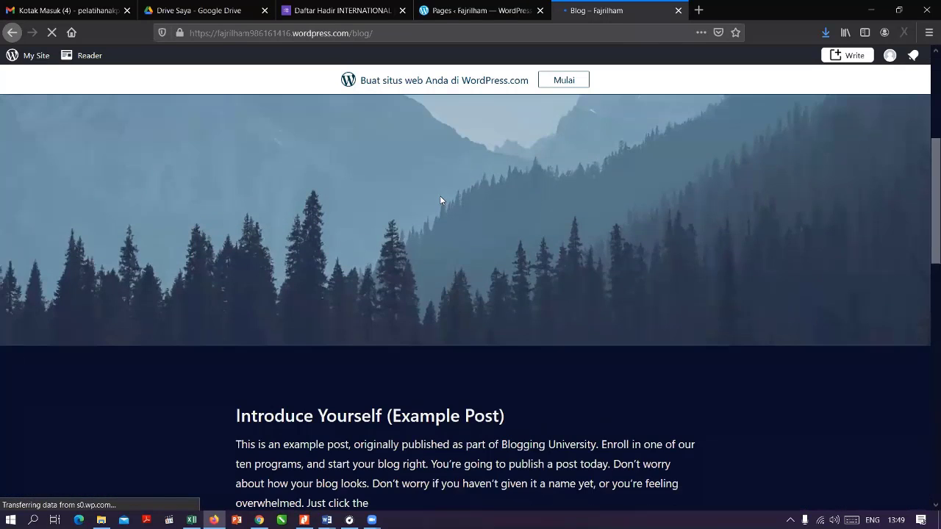
scroll(441, 199, "down", 5)
scroll(383, 221, "up", 3)
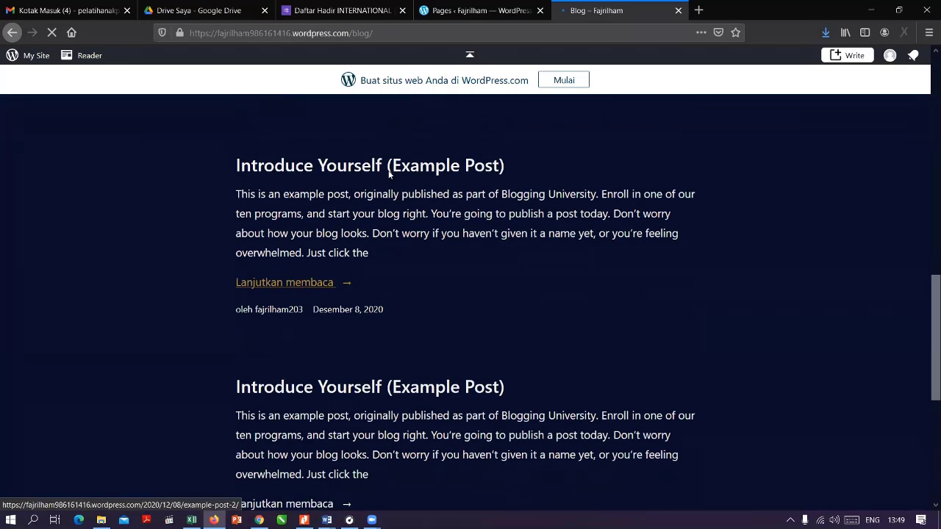
scroll(412, 242, "up", 1)
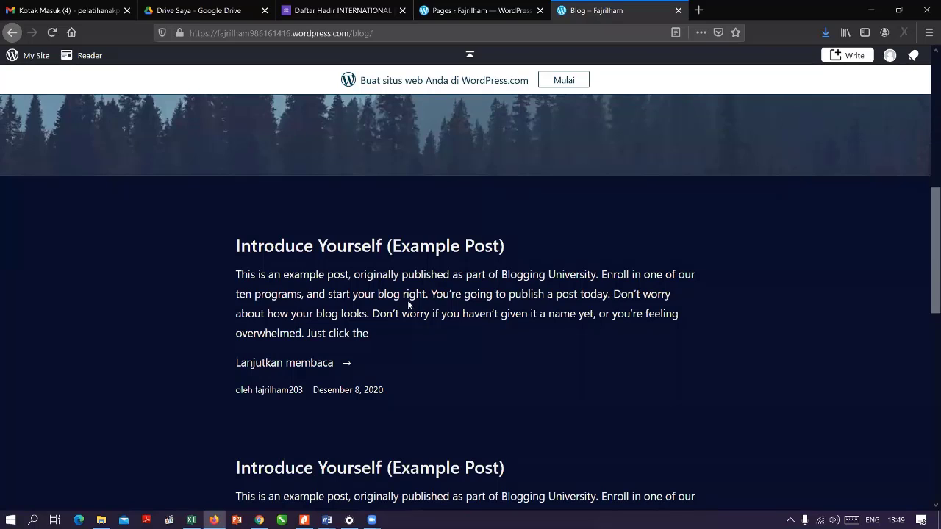
scroll(377, 256, "up", 4)
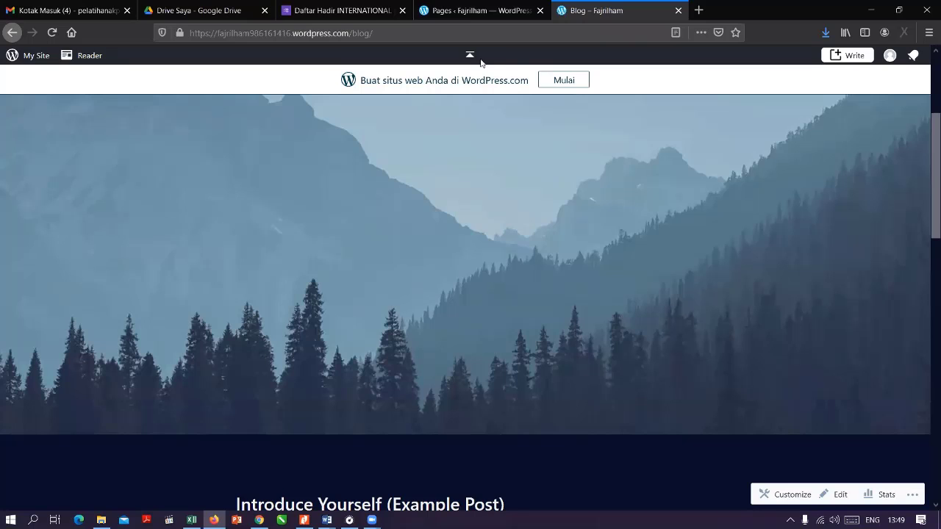
Search the web for "elementor plugin wordpress" in a new browser tab
key("ctrl+t")
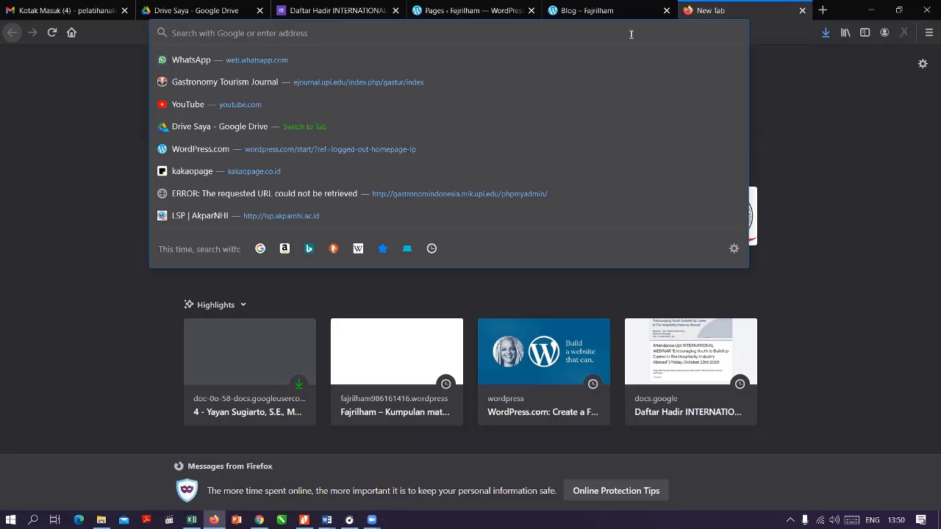
type("e")
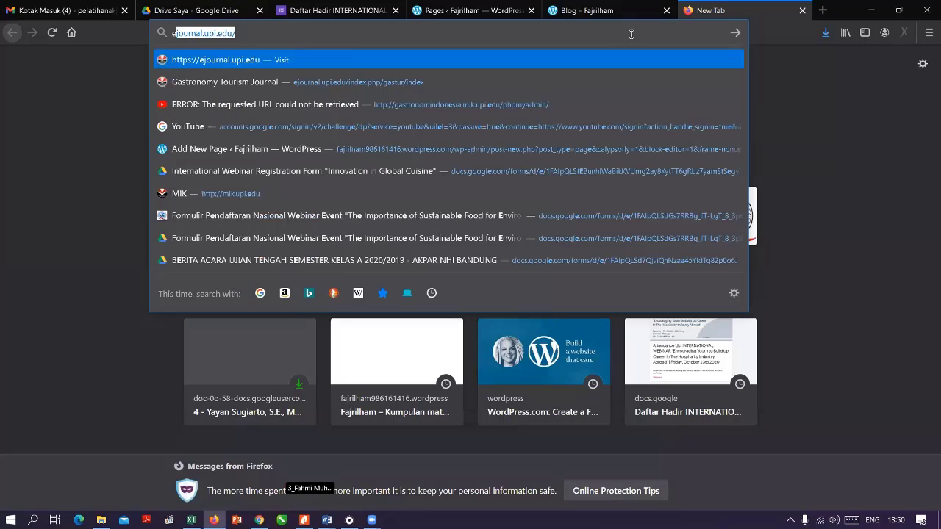
type("lement")
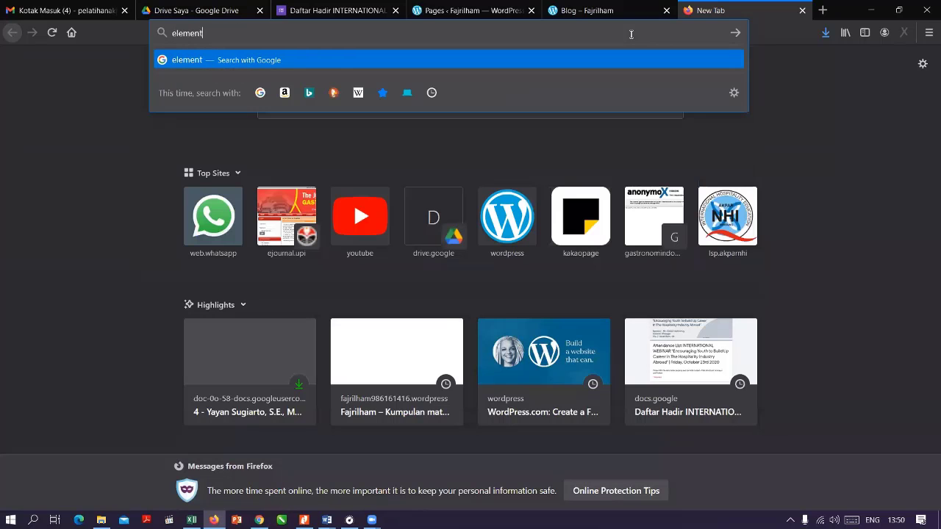
type("or")
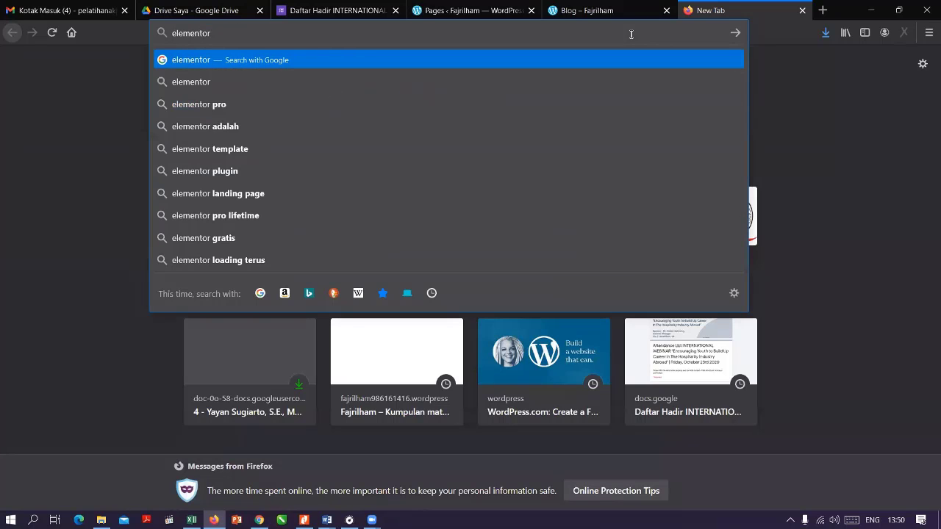
type(" plu")
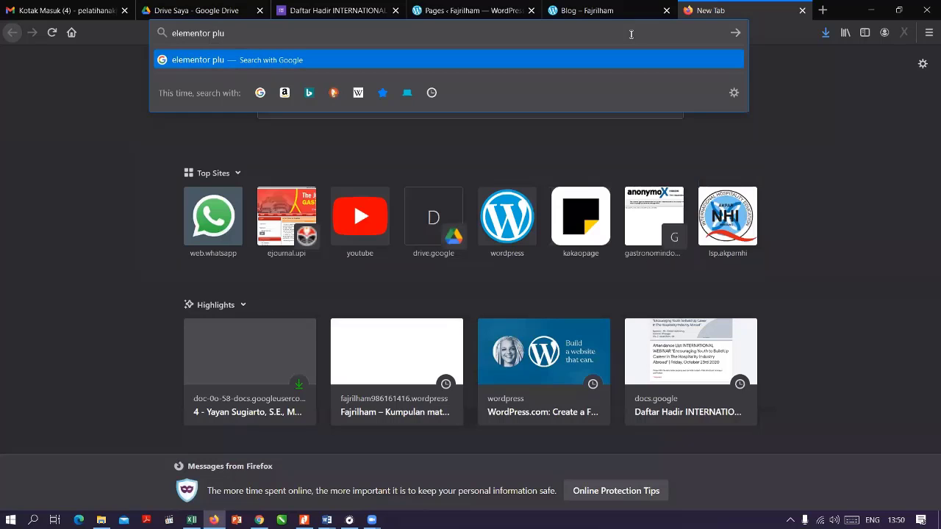
type("gin")
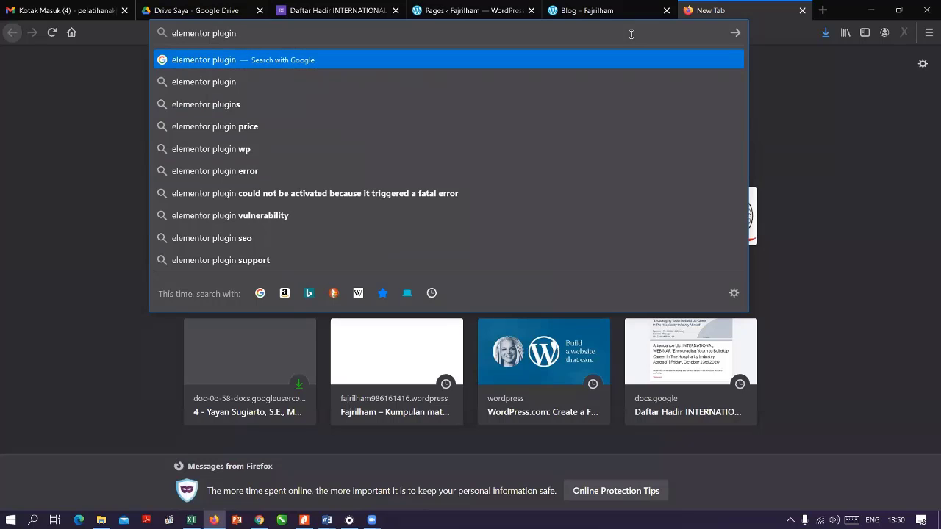
type(" wordpre")
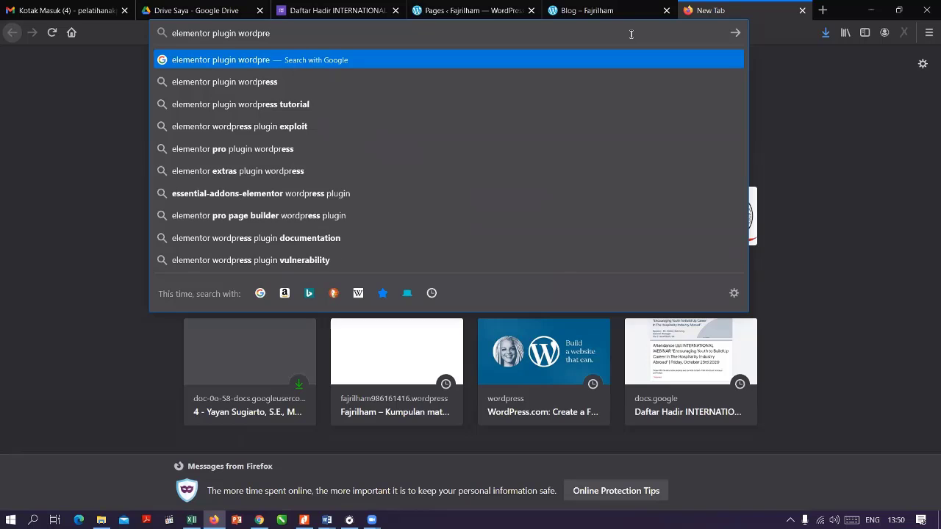
type("ss")
key("Return")
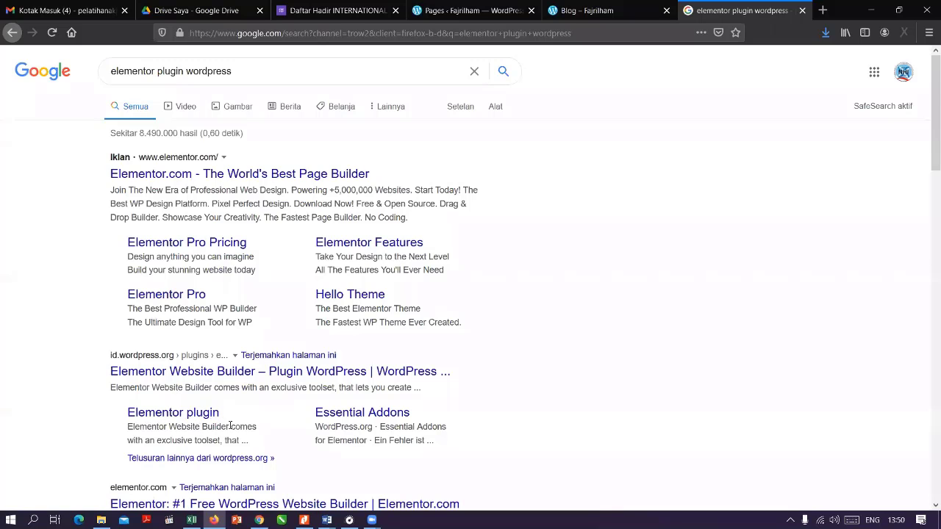
Review the live Blog page's image and post layout again, then return to the Elementor search results
left_click(599, 4)
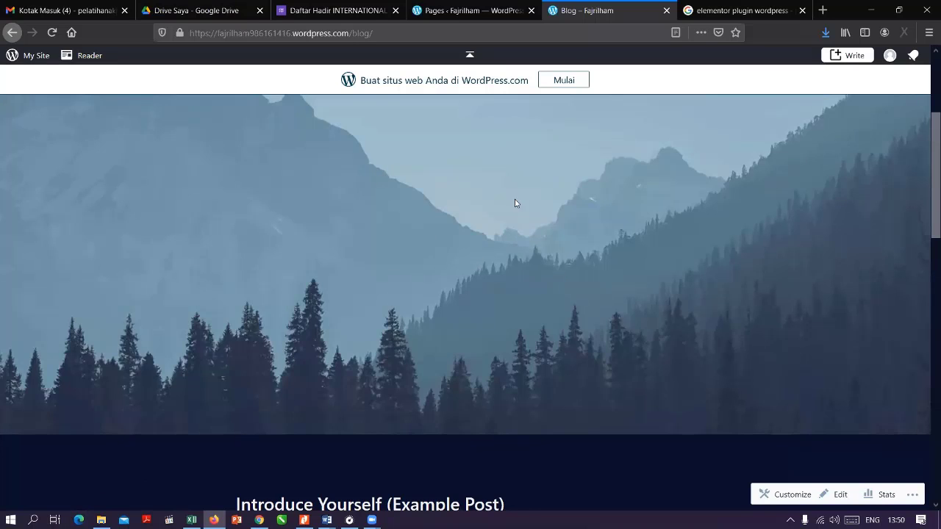
scroll(721, 216, "down", 3)
scroll(624, 267, "up", 2)
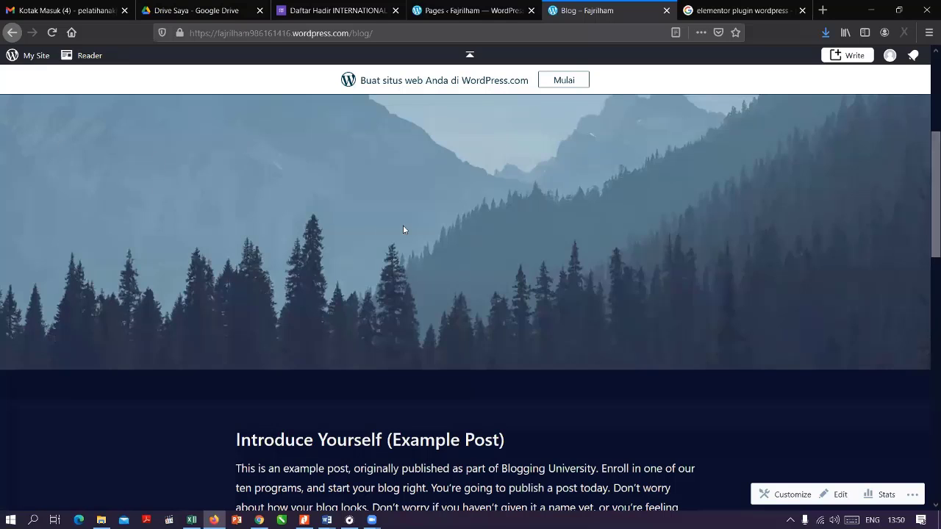
scroll(570, 390, "down", 3)
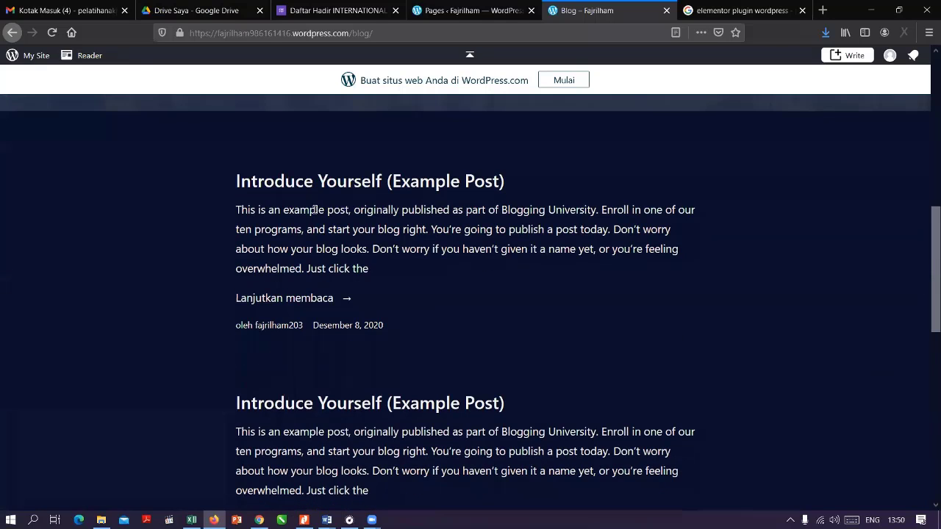
left_click(748, 10)
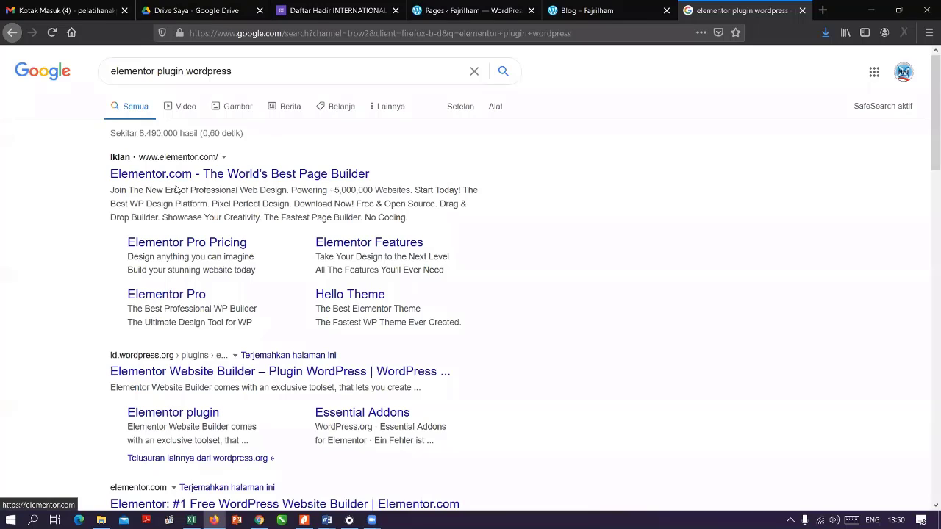
Look over the Elementor plugin search results and highlight the word "elementor" in the search query
scroll(184, 250, "down", 2)
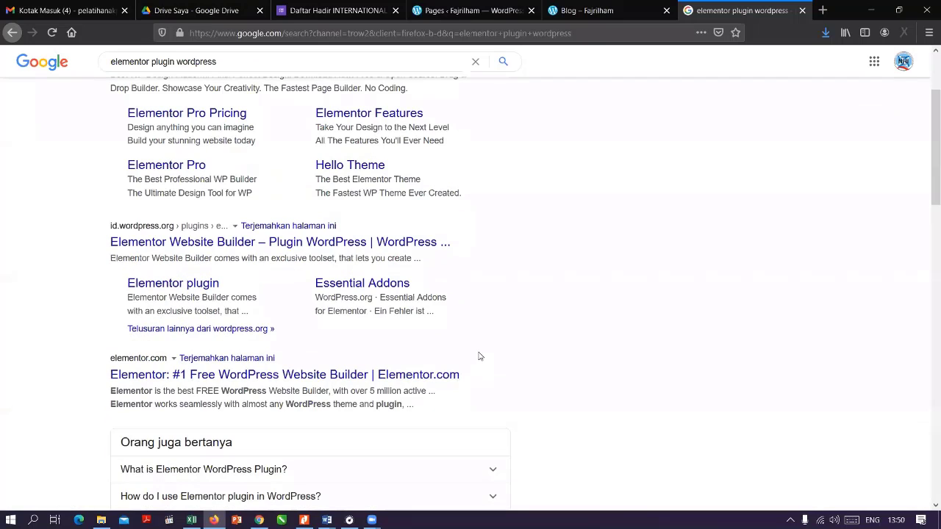
scroll(241, 217, "up", 3)
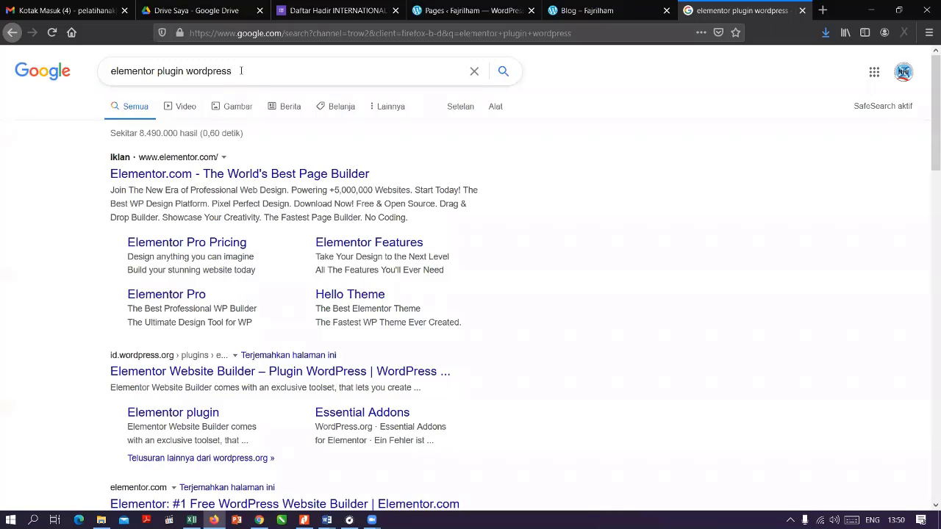
double_click(152, 72)
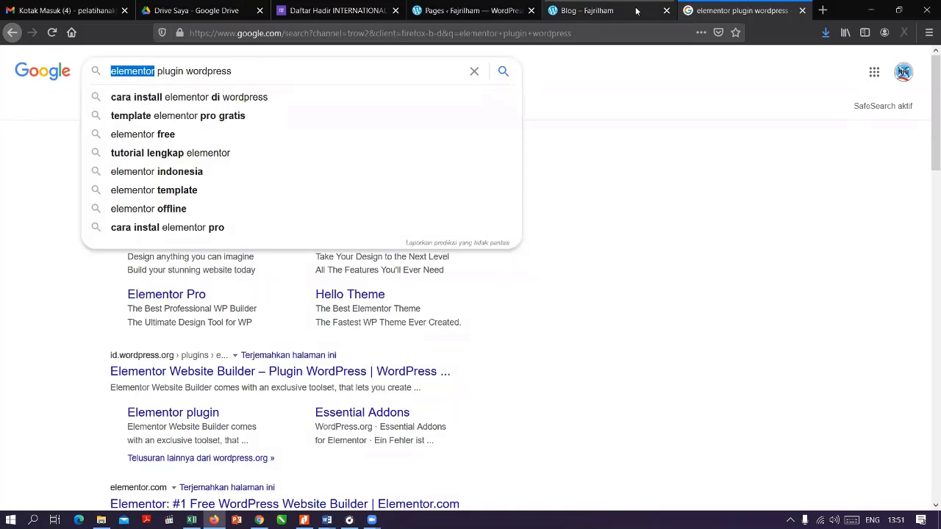
Open the site's Posts list from the WordPress dashboard and start a new post, then close the editor
left_click(597, 10)
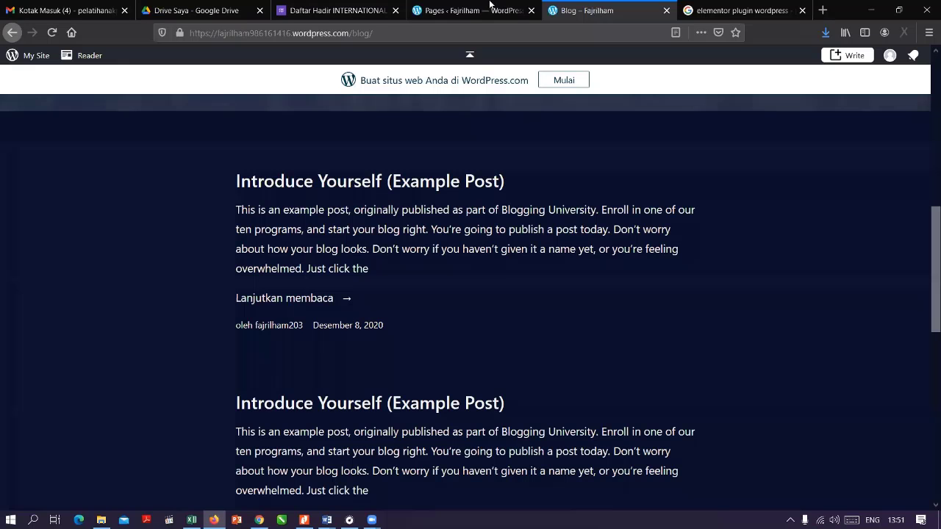
left_click(491, 8)
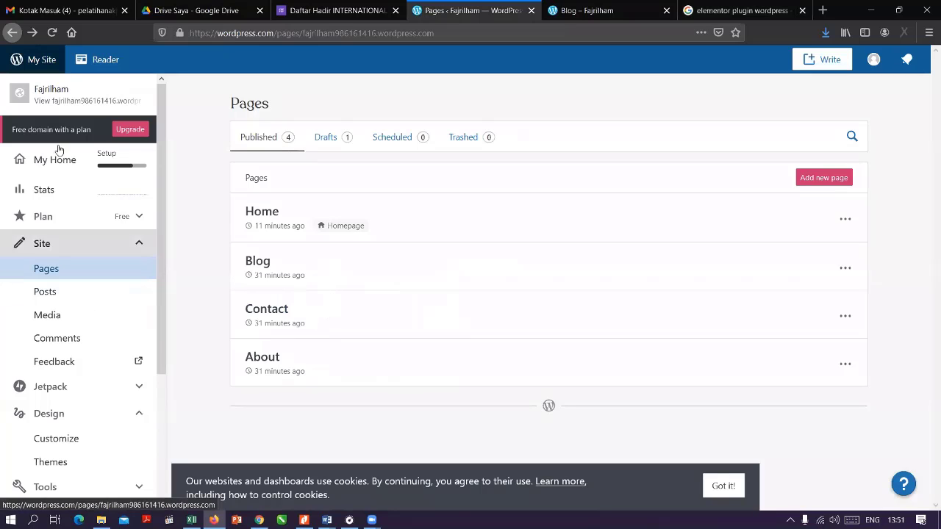
left_click(51, 294)
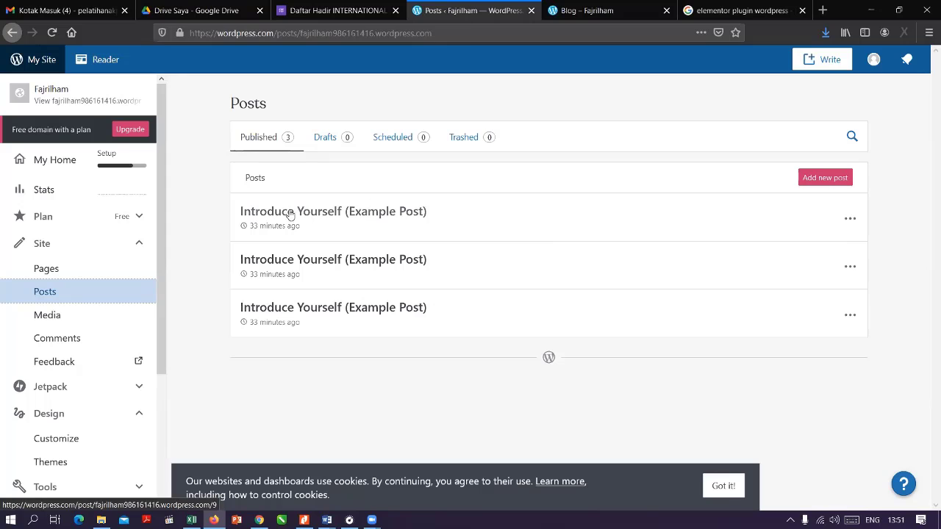
left_click(825, 178)
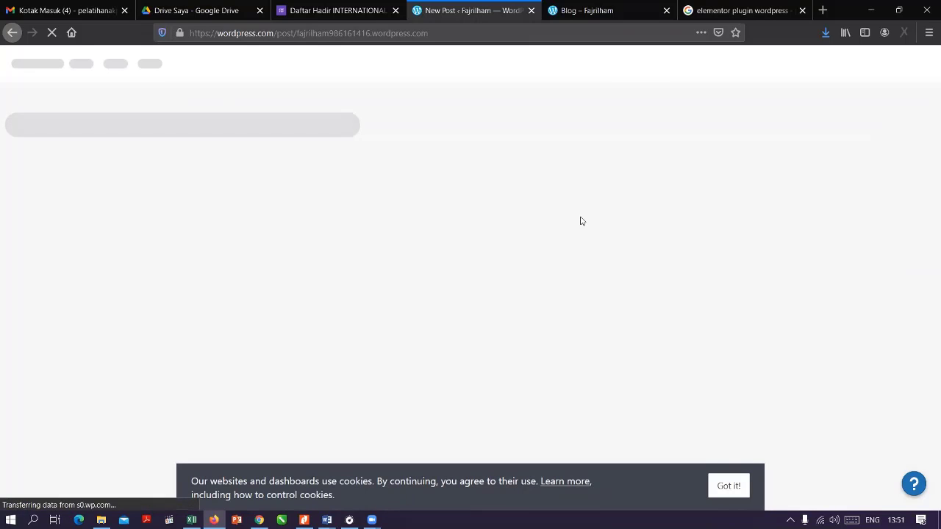
left_click(531, 10)
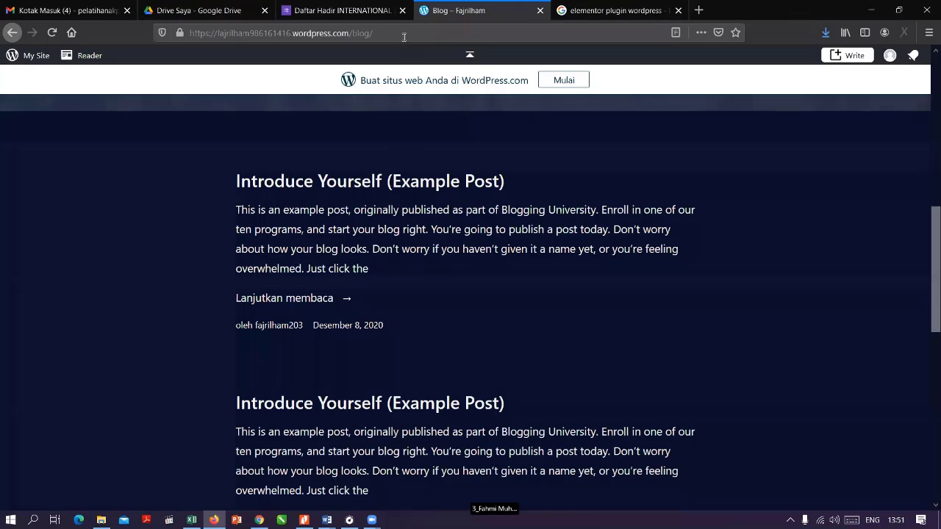
Reopen the site's My Home dashboard from the live blog, glancing back at the Elementor search results
left_click(10, 57)
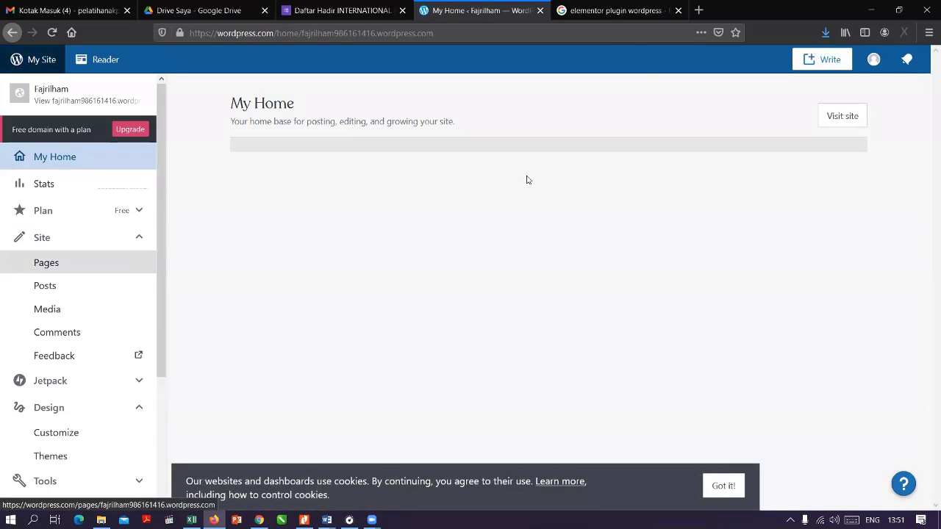
left_click(629, 13)
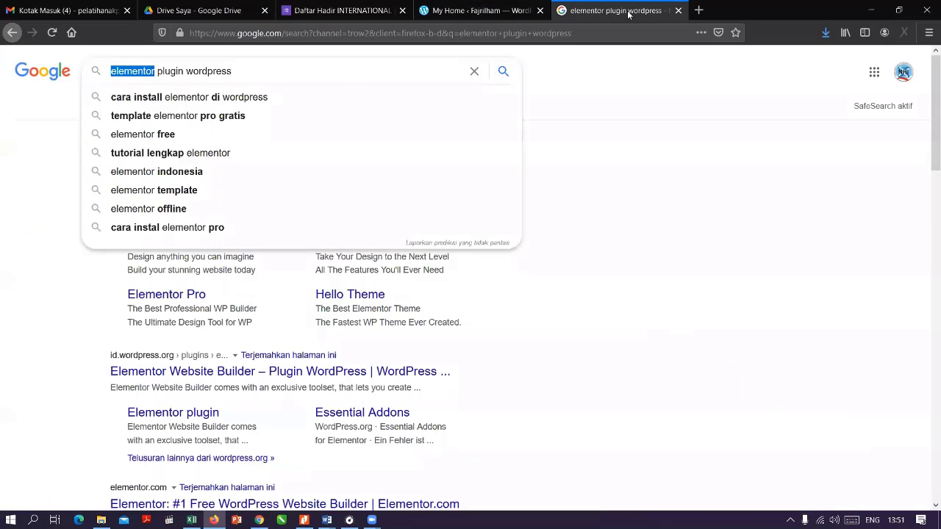
left_click(480, 4)
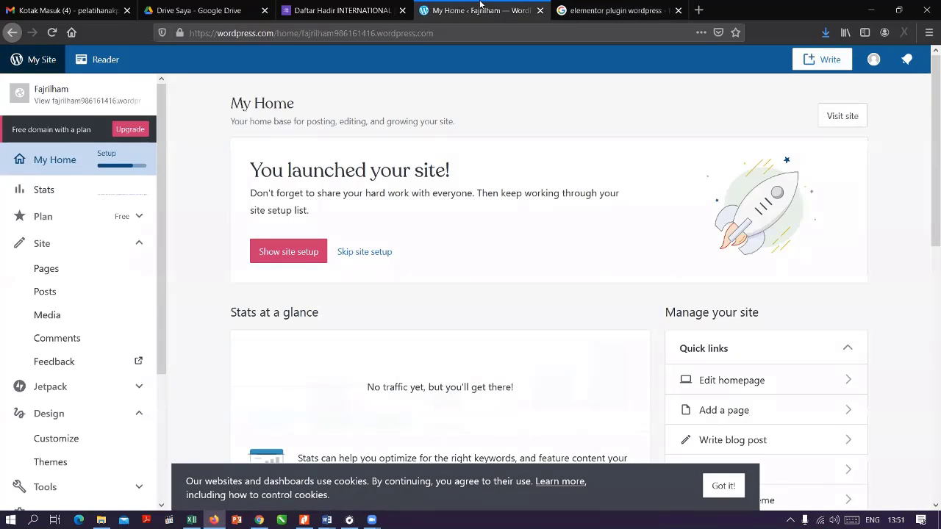
Open the site's Media library and quit its welcome tour
left_click(62, 316)
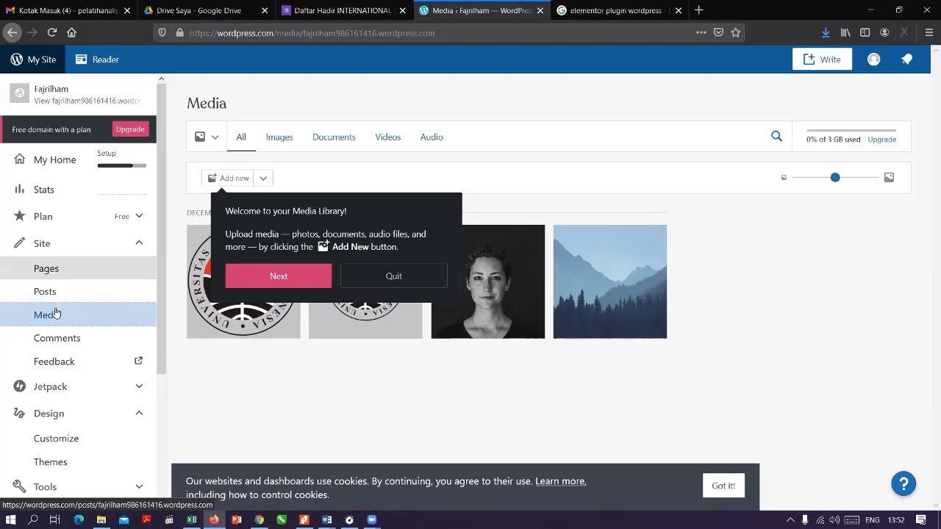
scroll(89, 337, "down", 3)
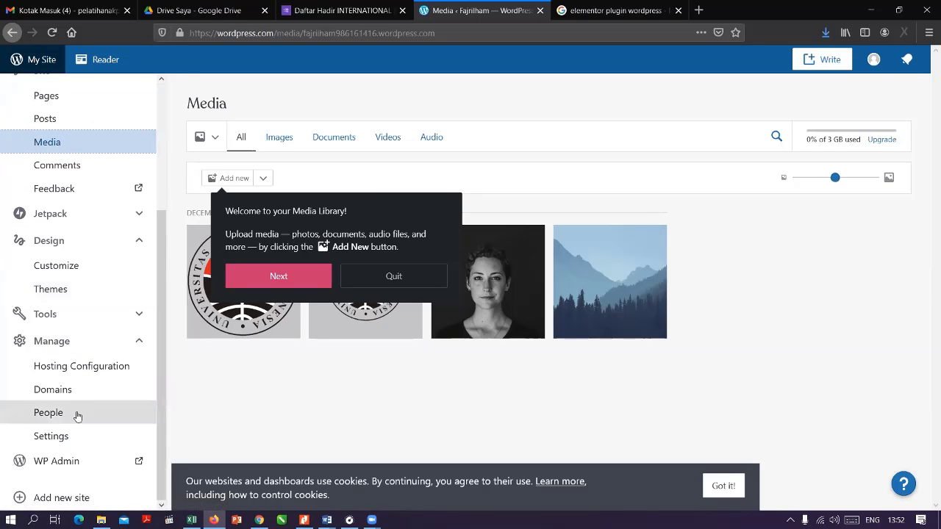
left_click(389, 275)
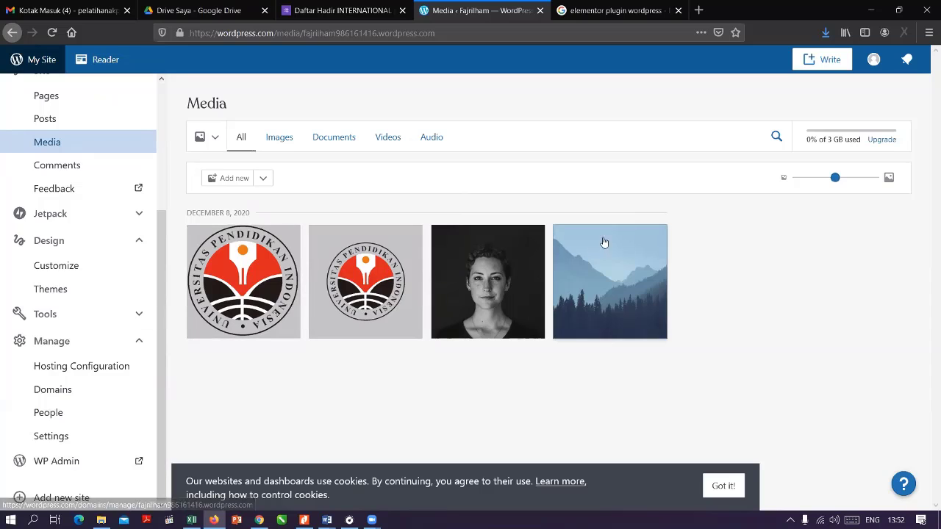
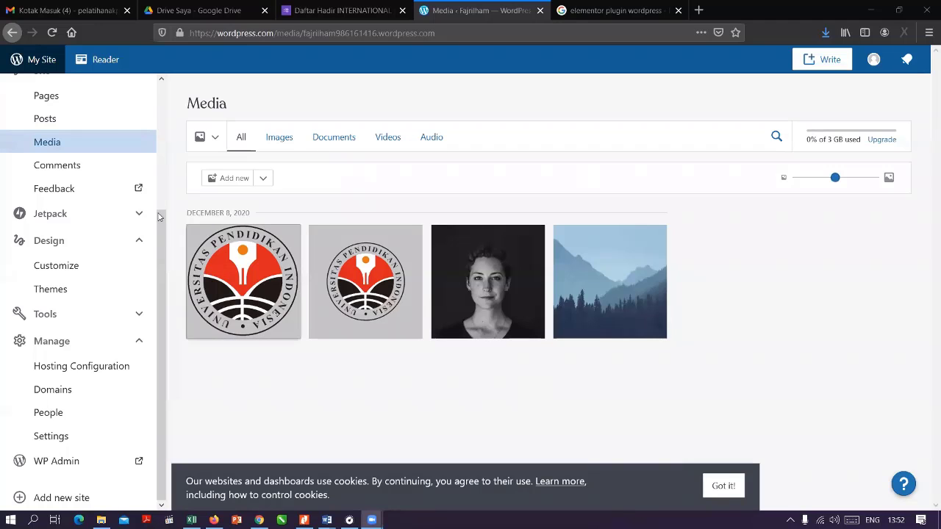
Return to My Home and examine its quick links, help topics and the dashboard's site management options
scroll(26, 277, "up", 4)
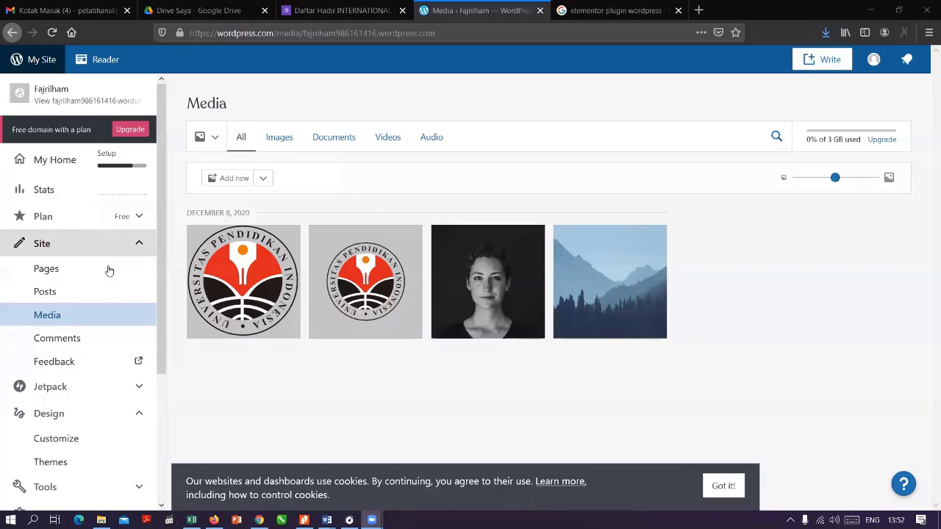
left_click(50, 166)
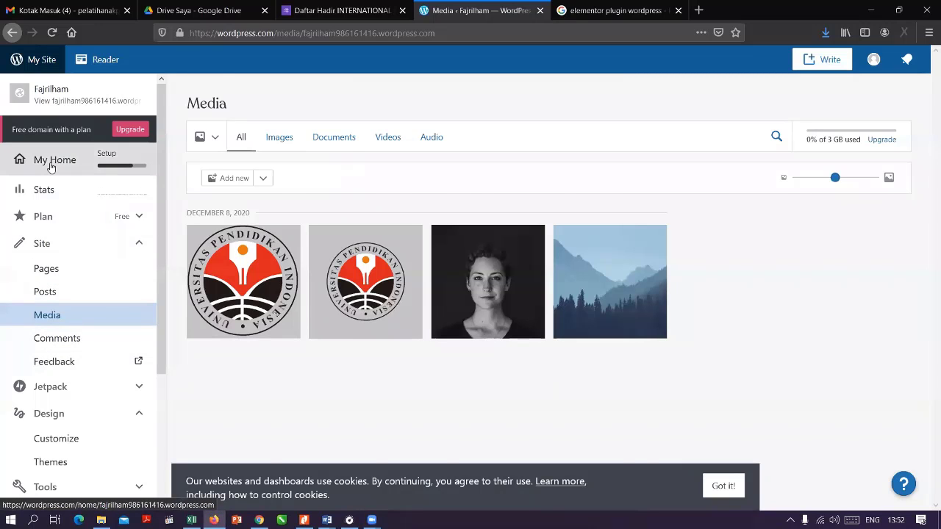
scroll(368, 278, "down", 3)
scroll(393, 275, "down", 5)
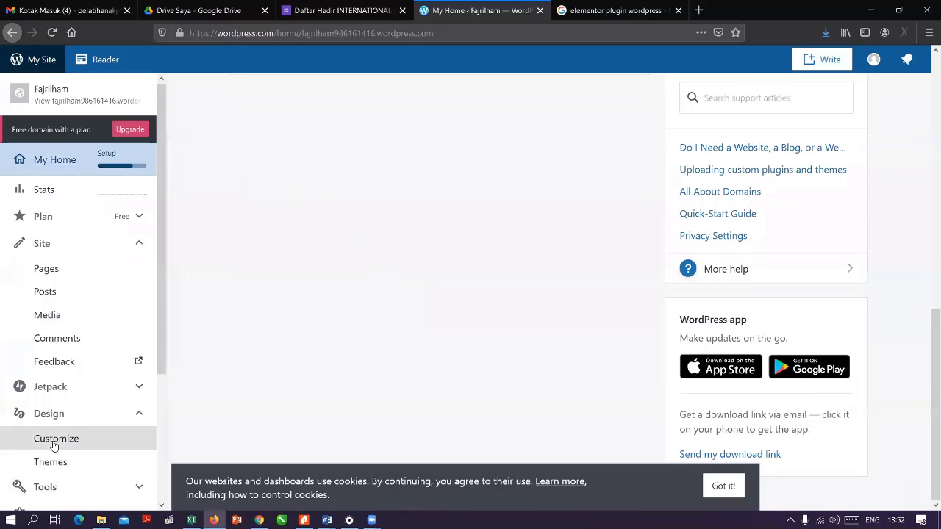
scroll(67, 436, "down", 3)
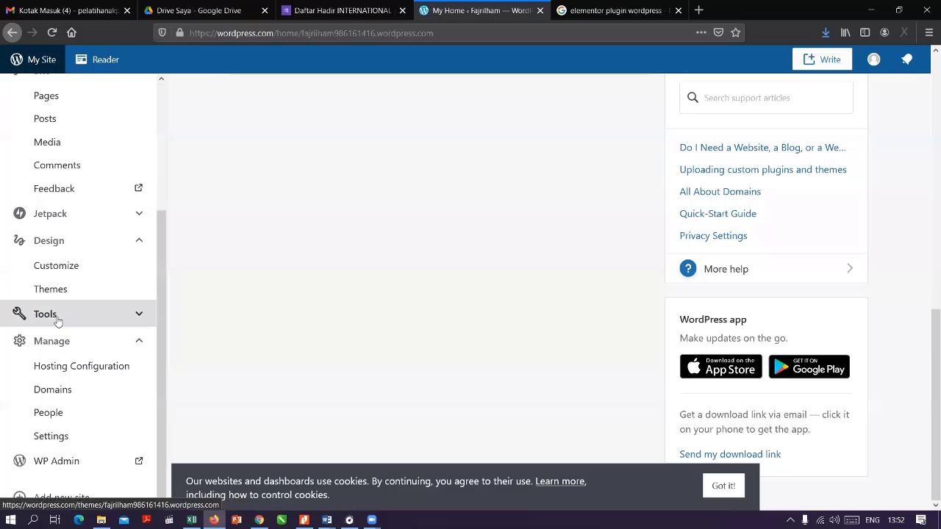
scroll(65, 235, "up", 5)
scroll(74, 220, "up", 2)
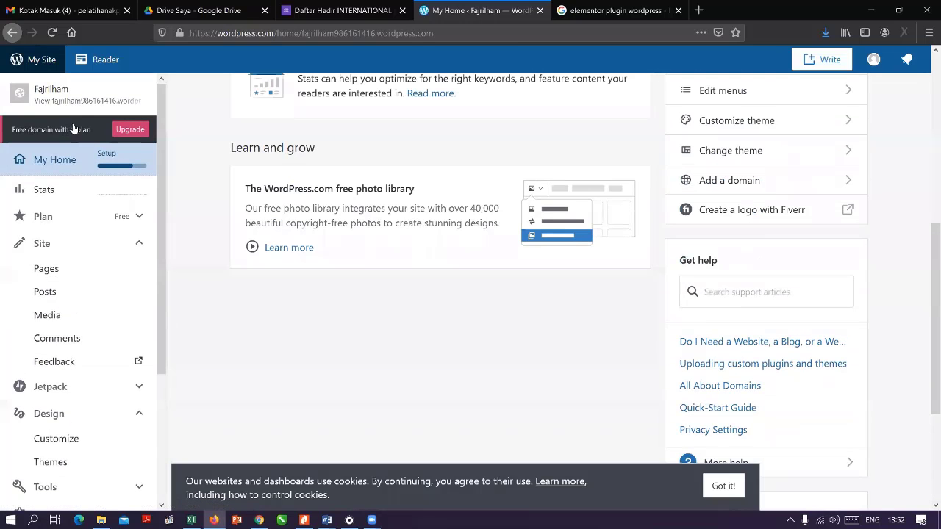
scroll(542, 235, "up", 4)
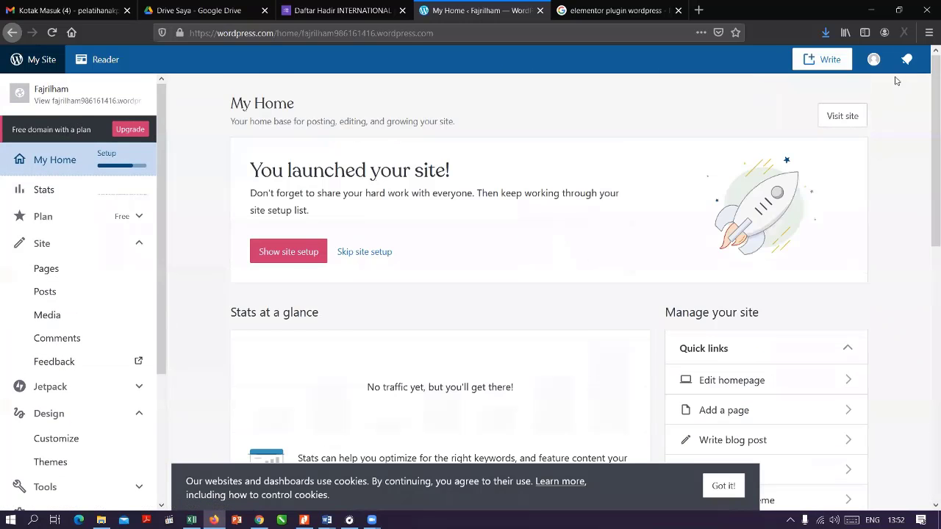
scroll(441, 220, "down", 3)
scroll(401, 276, "up", 3)
scroll(303, 279, "down", 8)
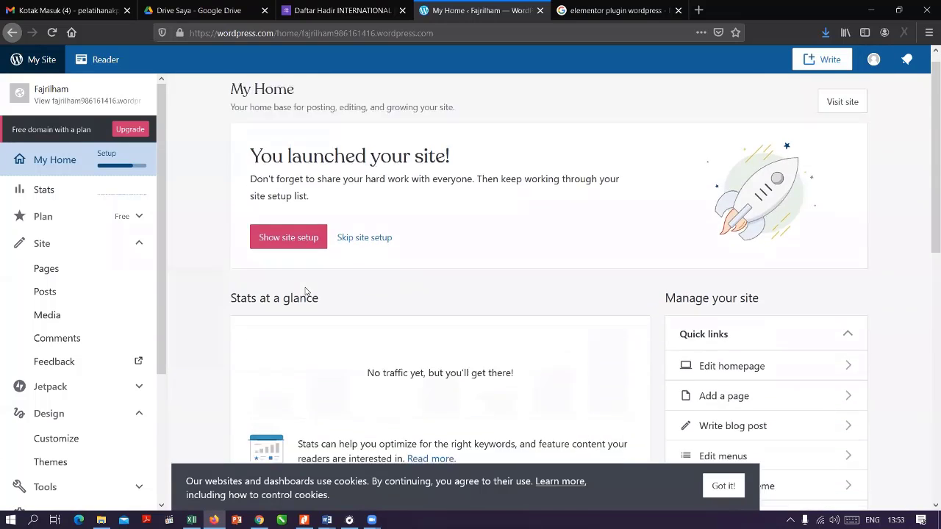
scroll(112, 353, "down", 3)
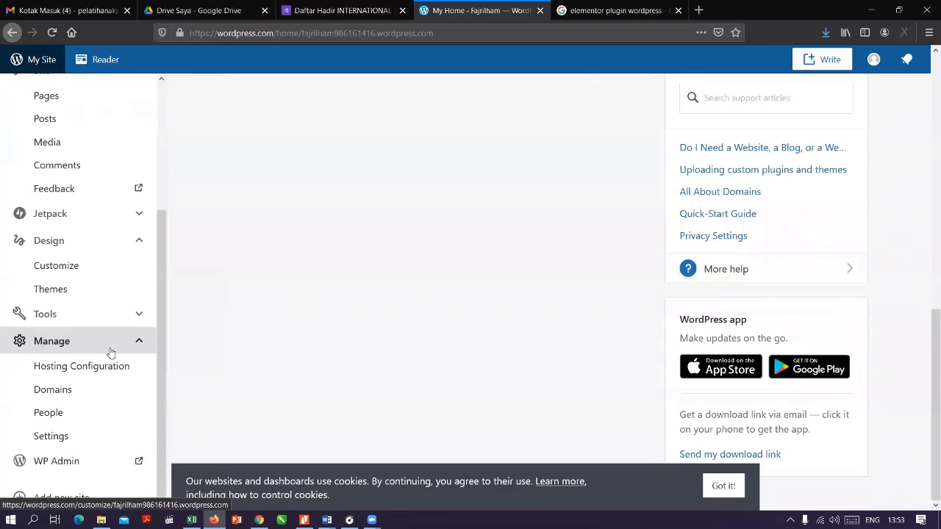
Open the site's general Settings and review the site title, tagline, address and language
left_click(49, 347)
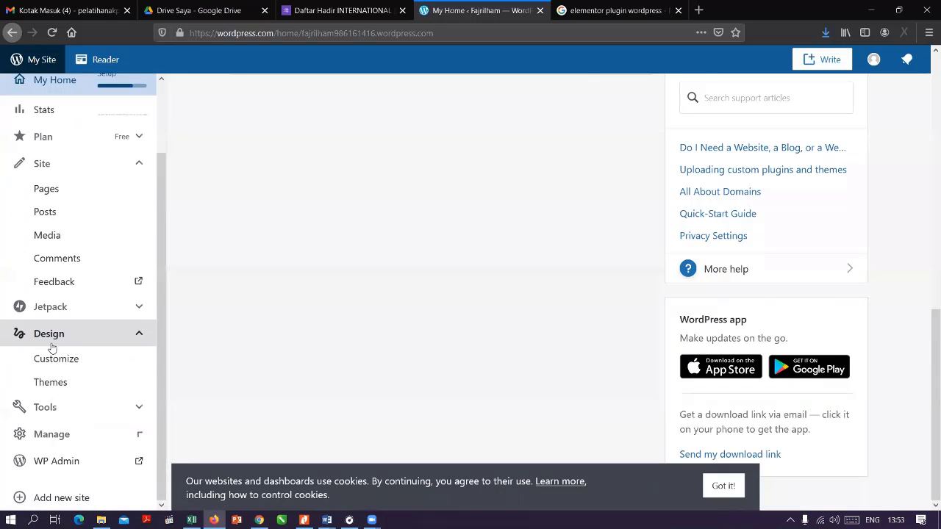
left_click(138, 435)
scroll(74, 443, "down", 2)
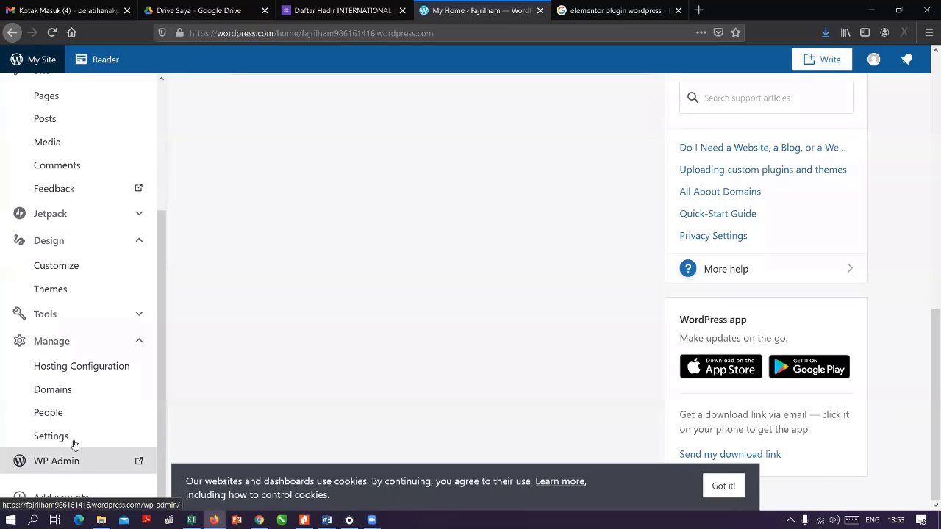
left_click(51, 437)
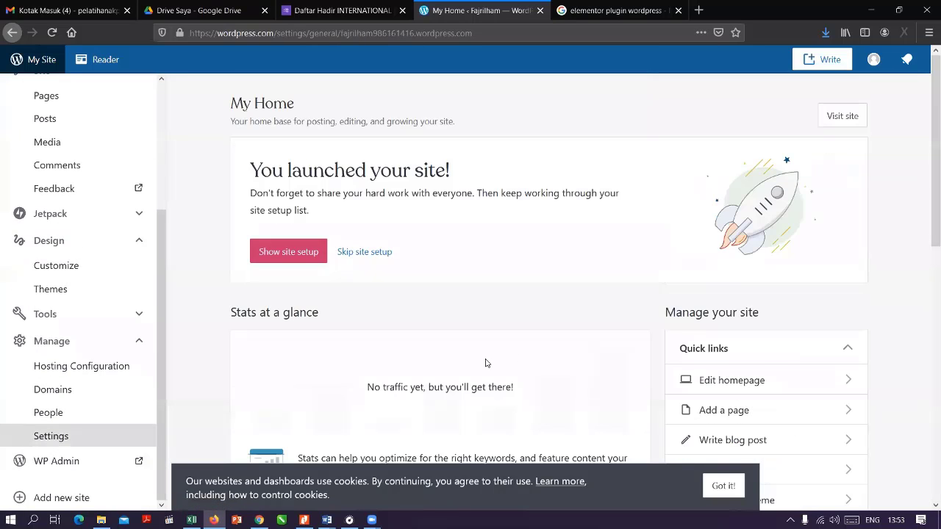
scroll(459, 259, "down", 6)
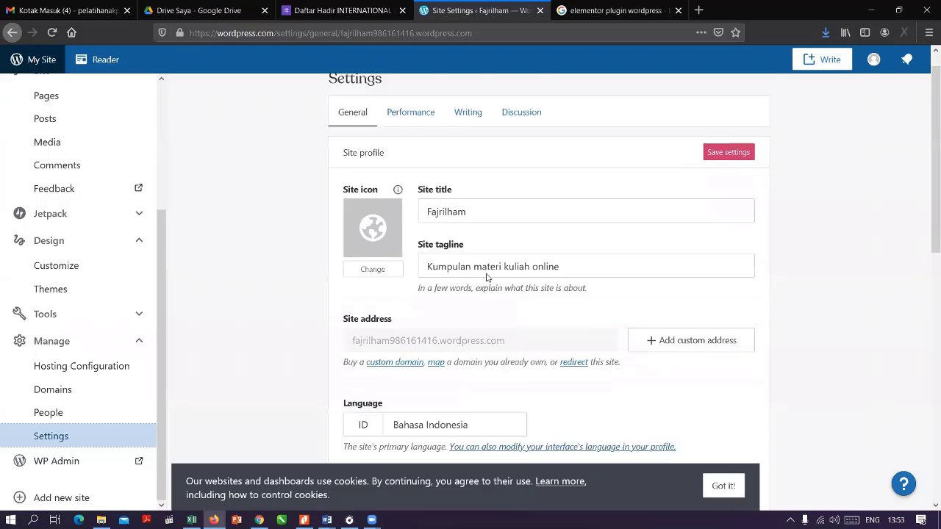
scroll(491, 286, "up", 5)
scroll(491, 286, "up", 2)
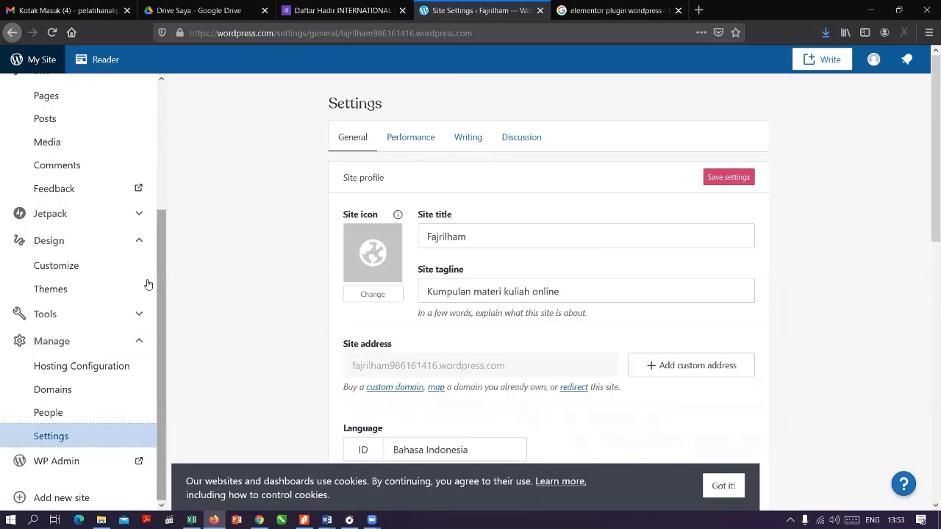
Open the account's My Profile page and examine the first name, last name and public display name fields
left_click(873, 60)
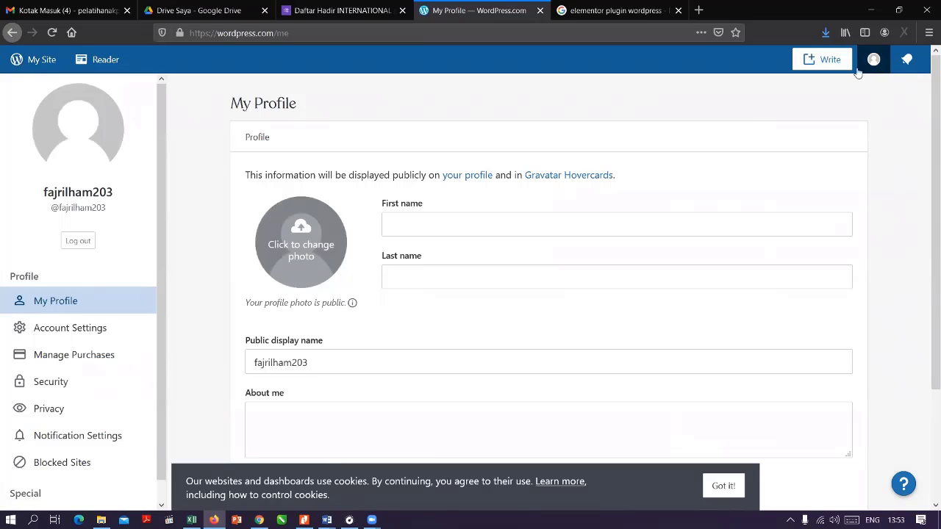
left_click(408, 221)
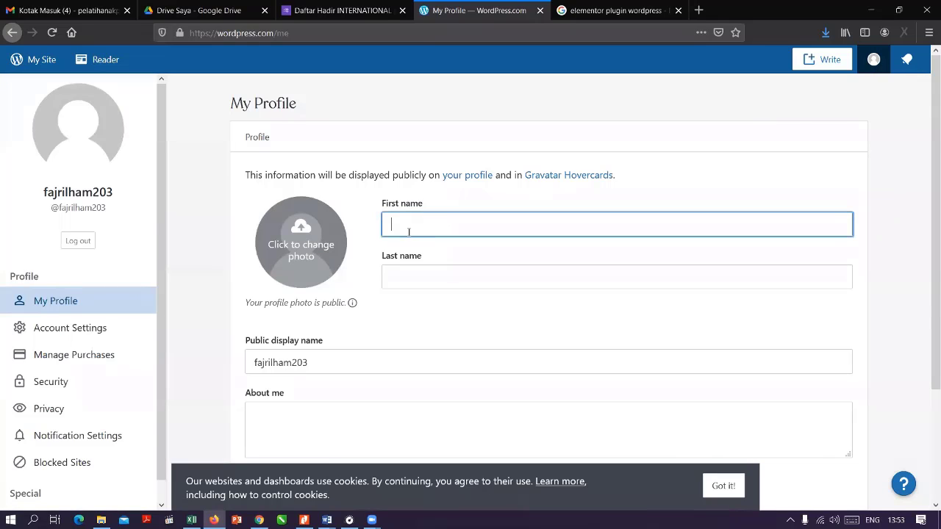
left_click(404, 273)
scroll(347, 354, "down", 2)
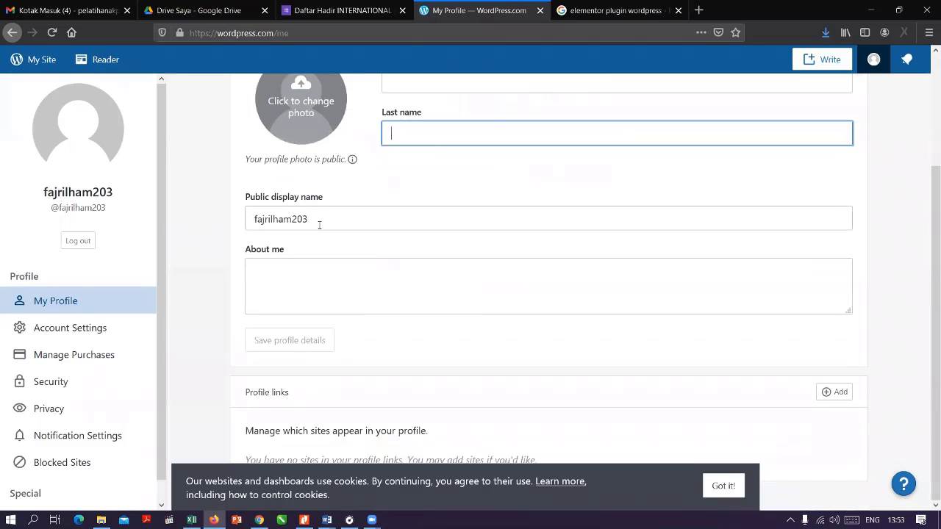
left_click_drag(319, 222, 248, 234)
left_click(281, 229)
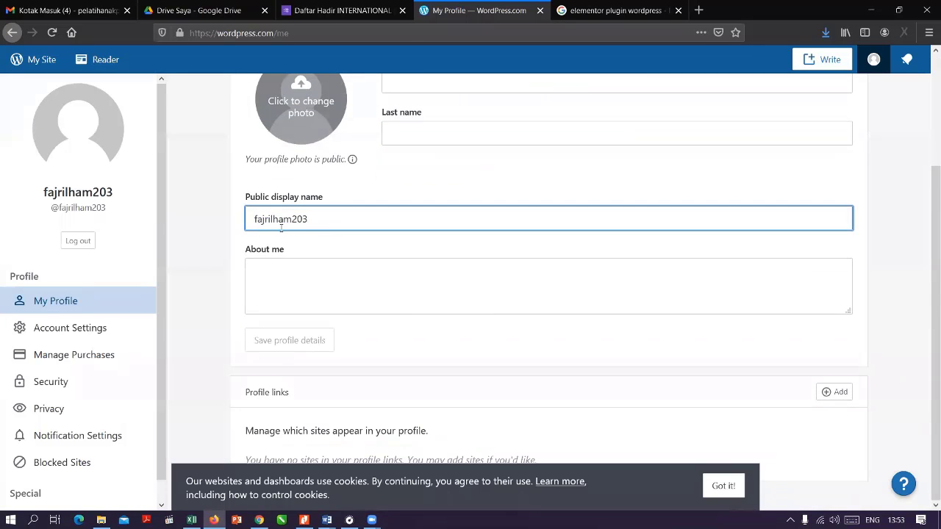
left_click_drag(327, 214, 253, 220)
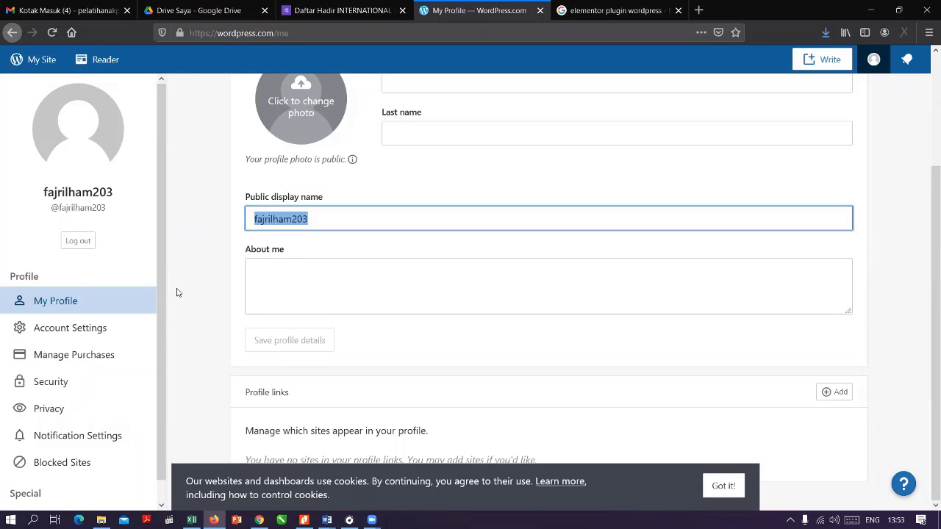
Open the Account Settings and highlight the subdomain part of the site's web address
left_click(69, 331)
scroll(276, 321, "down", 2)
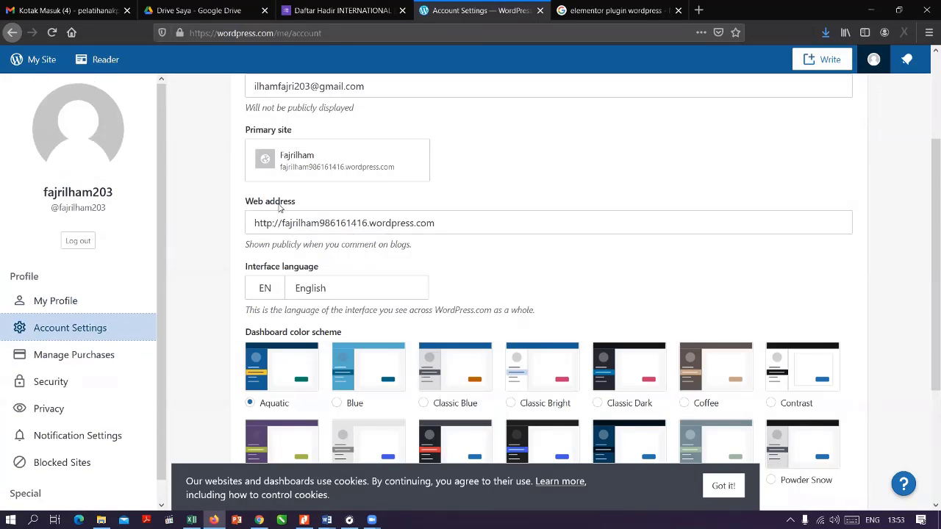
left_click_drag(362, 225, 281, 222)
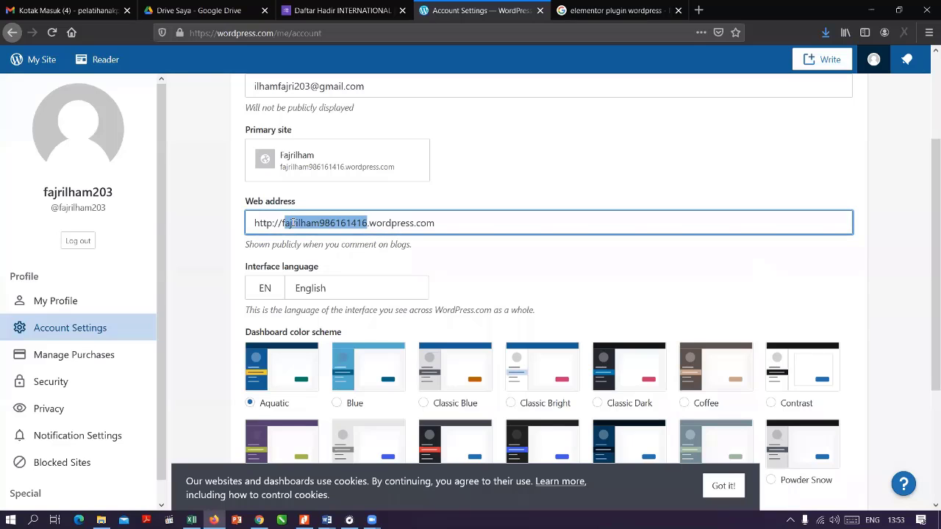
Look over the web address, interface language and dashboard color scheme options in the Account Settings
scroll(430, 254, "down", 3)
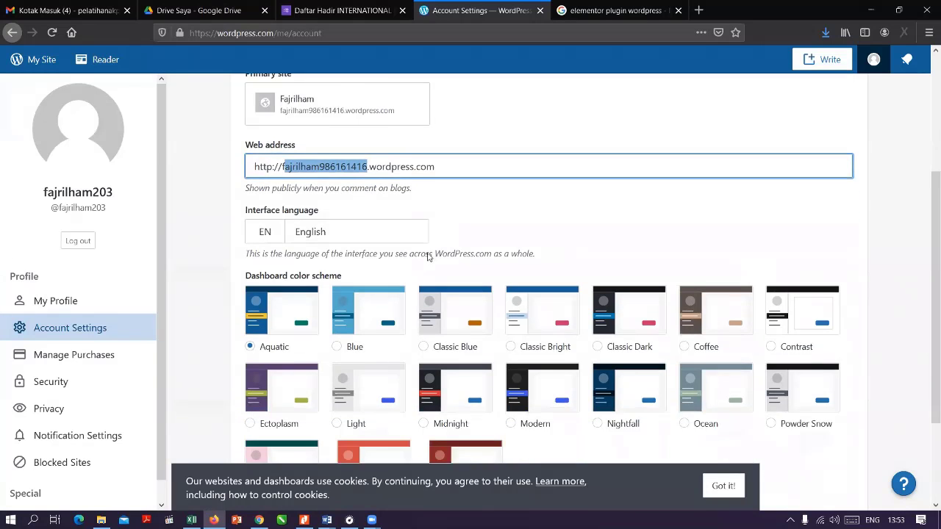
scroll(382, 191, "up", 3)
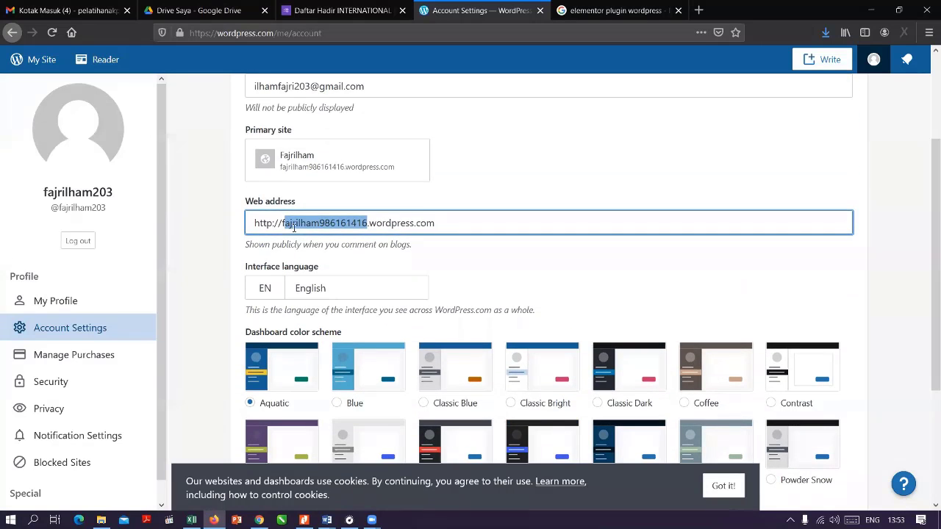
Open the site's Plugins page from the dashboard tools and view the details of Page Builder by SiteOrigin
scroll(399, 216, "down", 4)
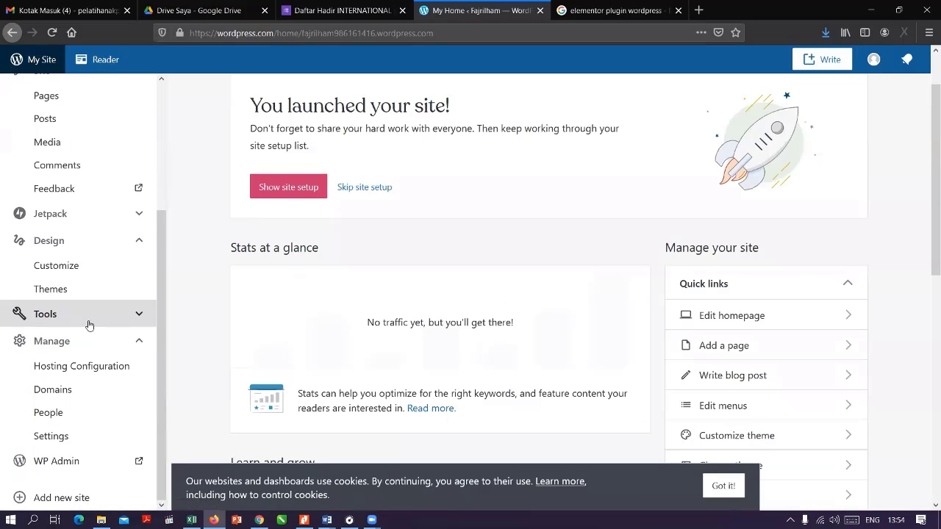
left_click(88, 325)
scroll(79, 302, "down", 3)
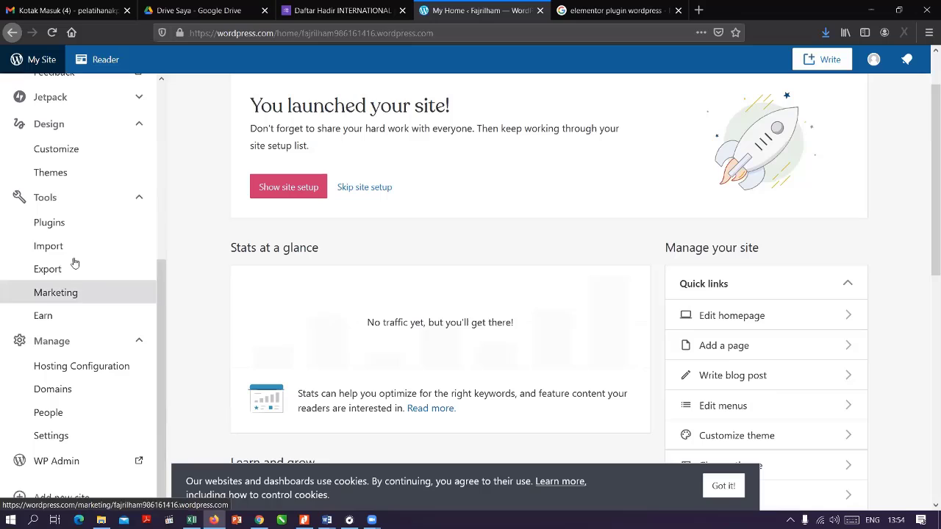
left_click(55, 225)
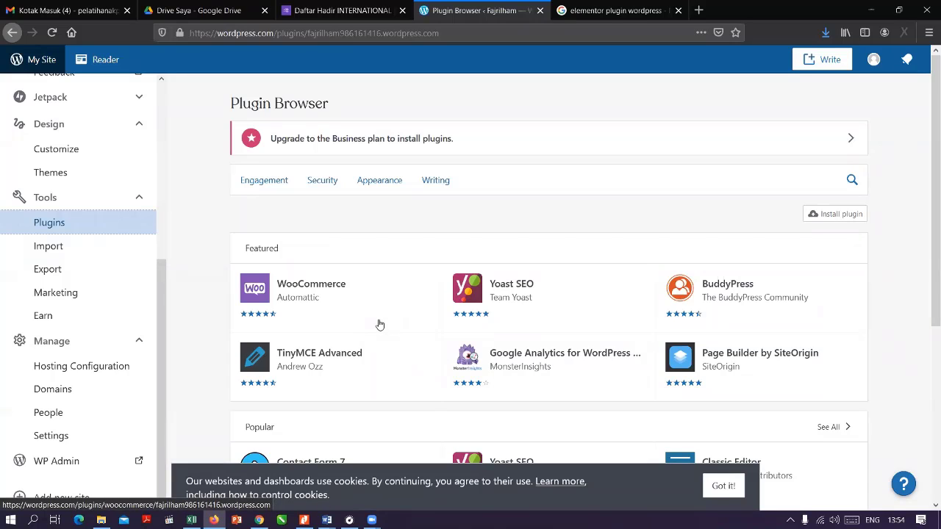
left_click(725, 358)
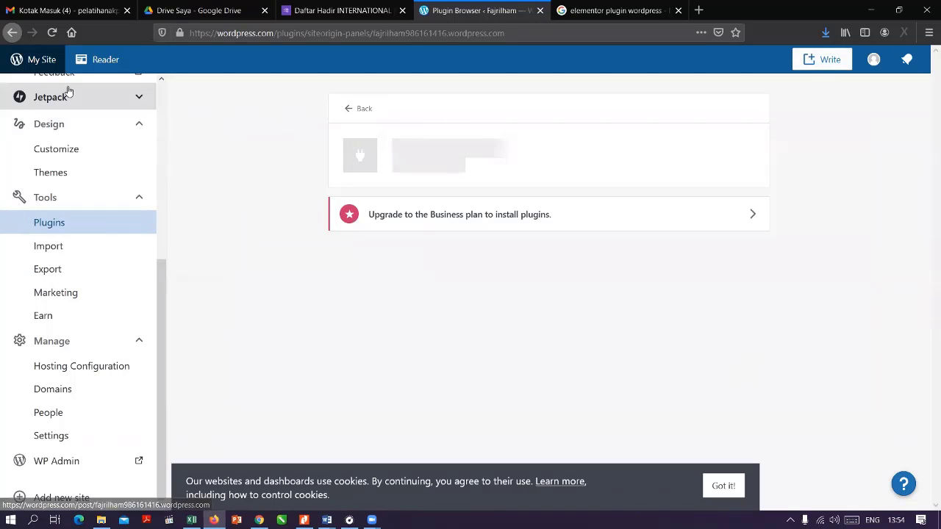
Open My Home in a new tab and visit the live site to examine its home page
right_click(33, 60)
left_click(64, 67)
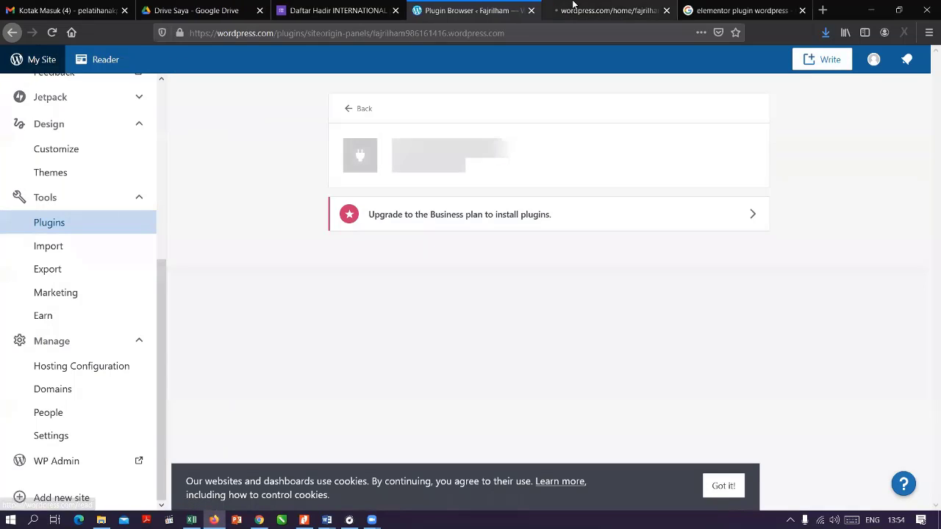
left_click(595, 10)
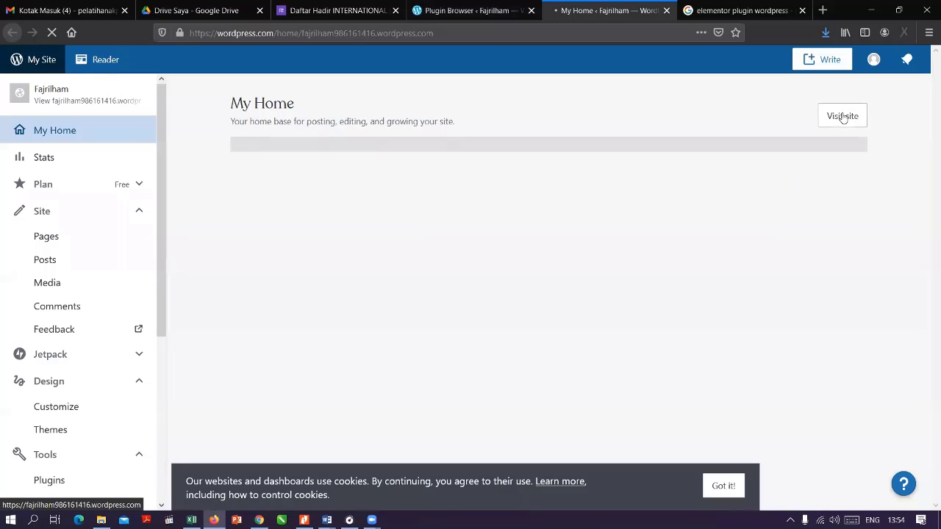
left_click(843, 116)
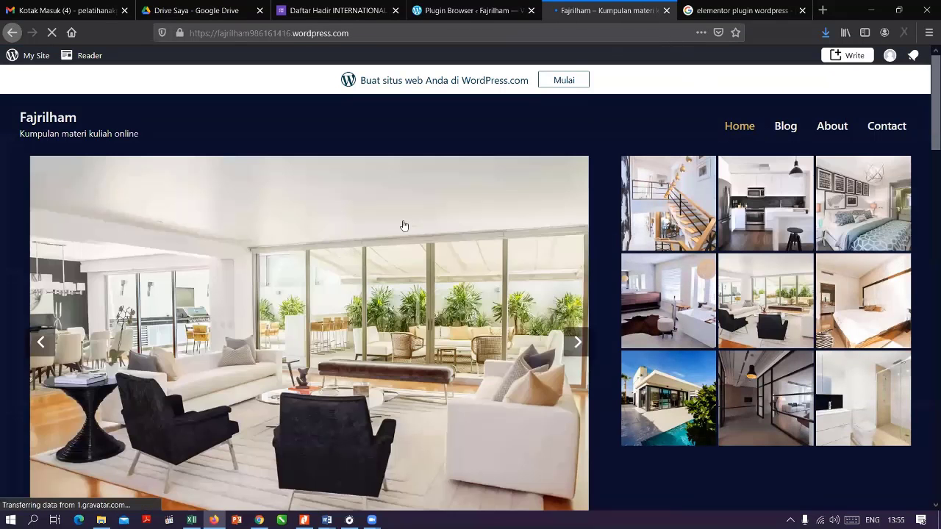
scroll(581, 259, "down", 2)
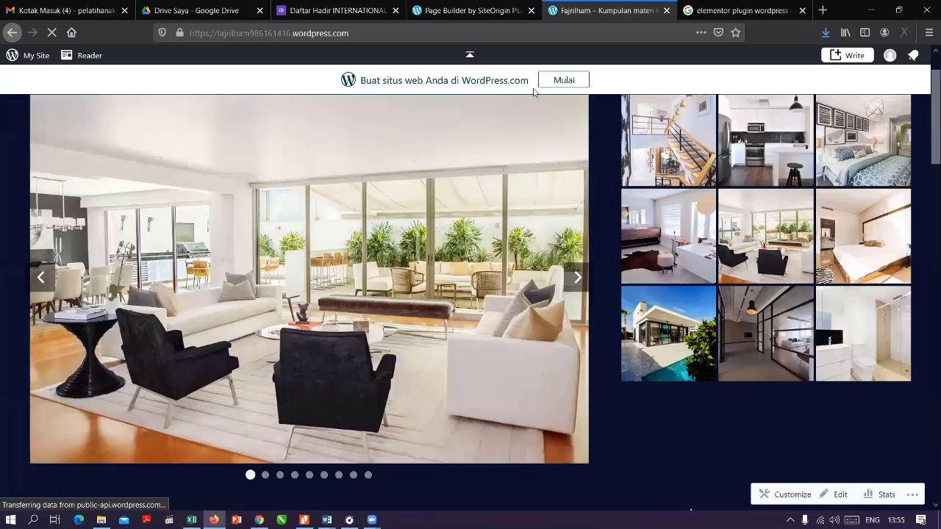
scroll(534, 91, "up", 2)
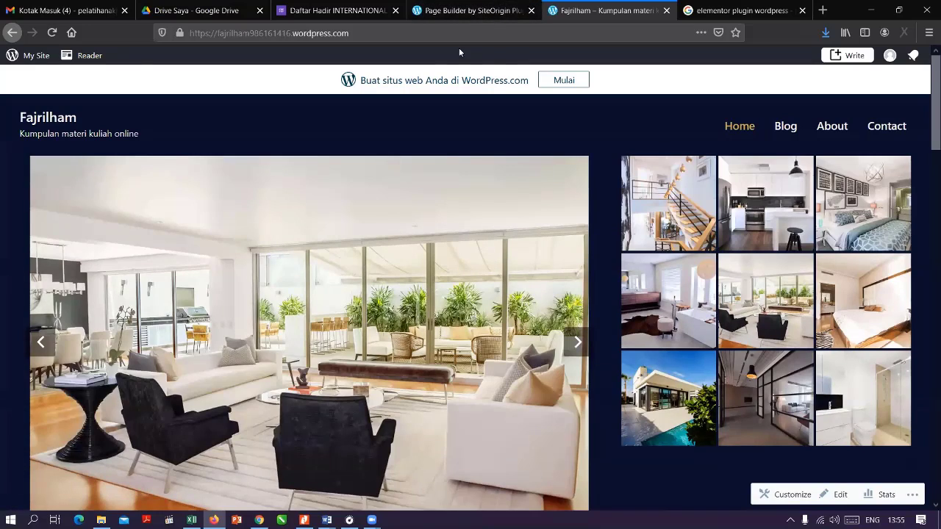
Return to the Page Builder by SiteOrigin details and read the plugin's description and install requirements
left_click(457, 11)
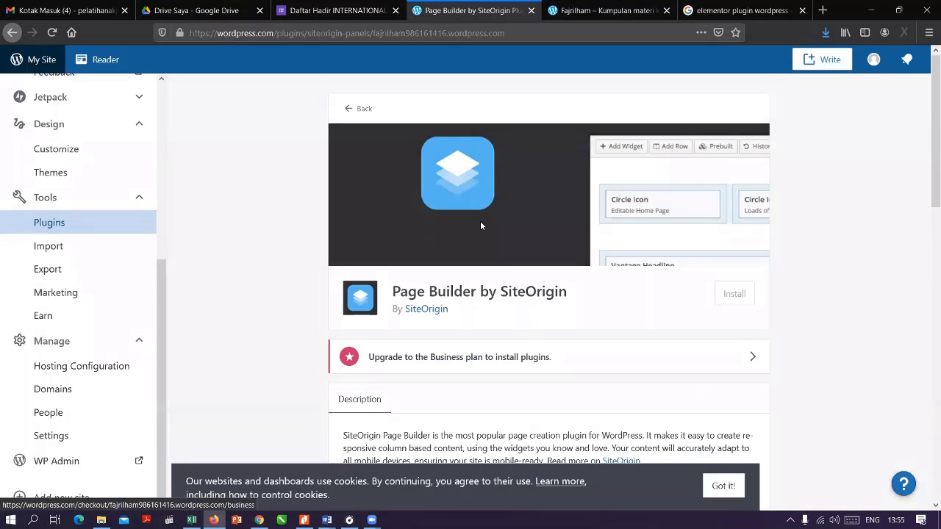
scroll(510, 300, "down", 2)
scroll(580, 255, "up", 2)
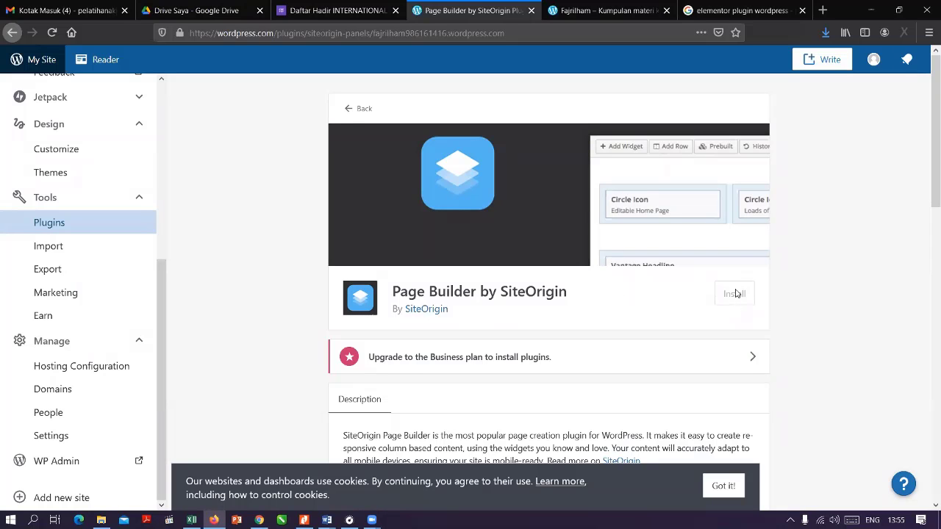
scroll(735, 294, "down", 3)
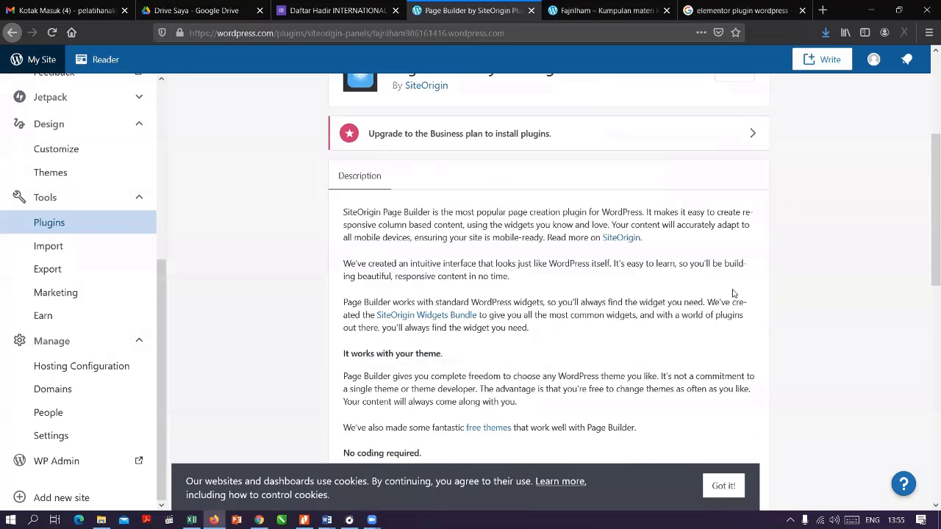
scroll(733, 294, "down", 9)
scroll(733, 293, "up", 8)
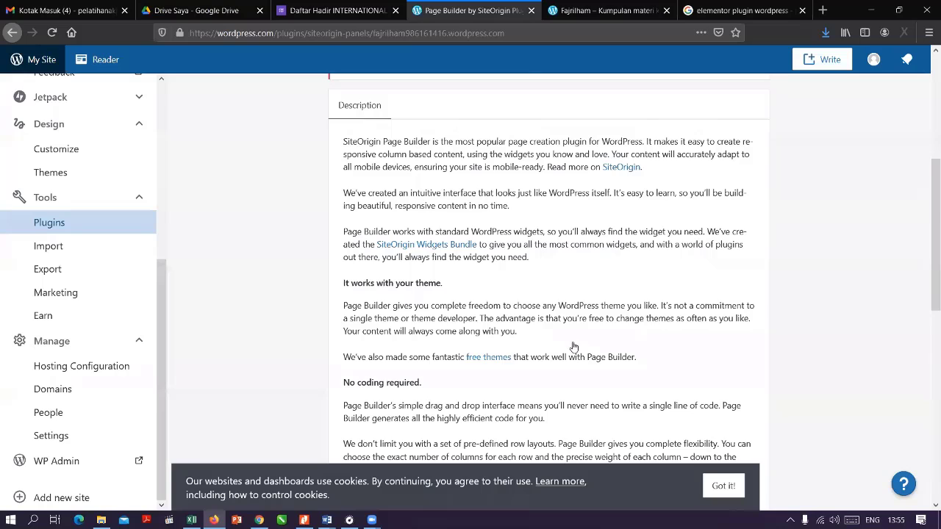
scroll(574, 347, "up", 4)
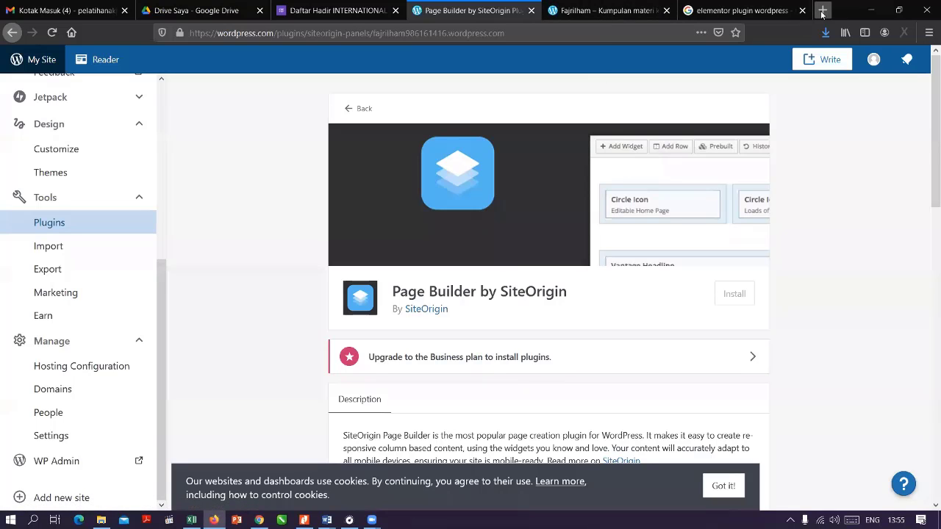
Switch to Chrome and open mik.upi.edu in a new tab
left_click(259, 520)
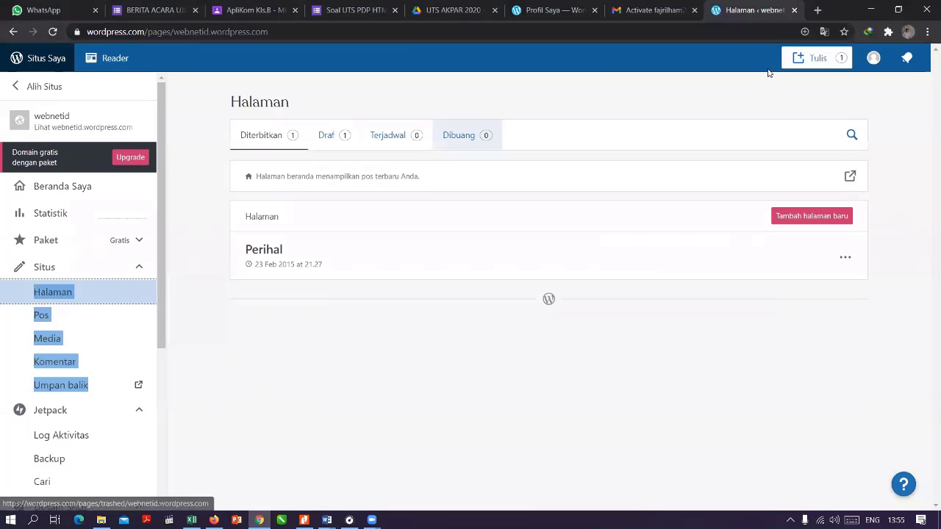
left_click(817, 9)
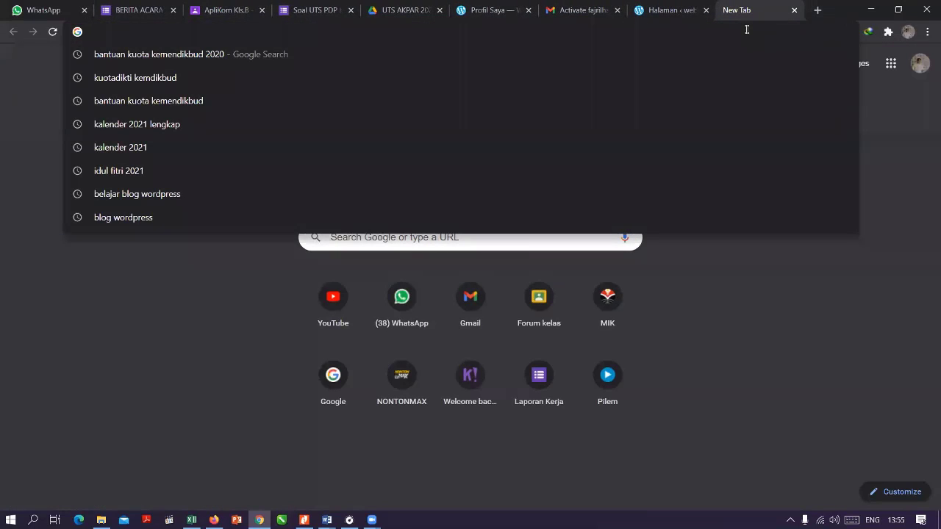
type("mik.upi.edu/")
key("Return")
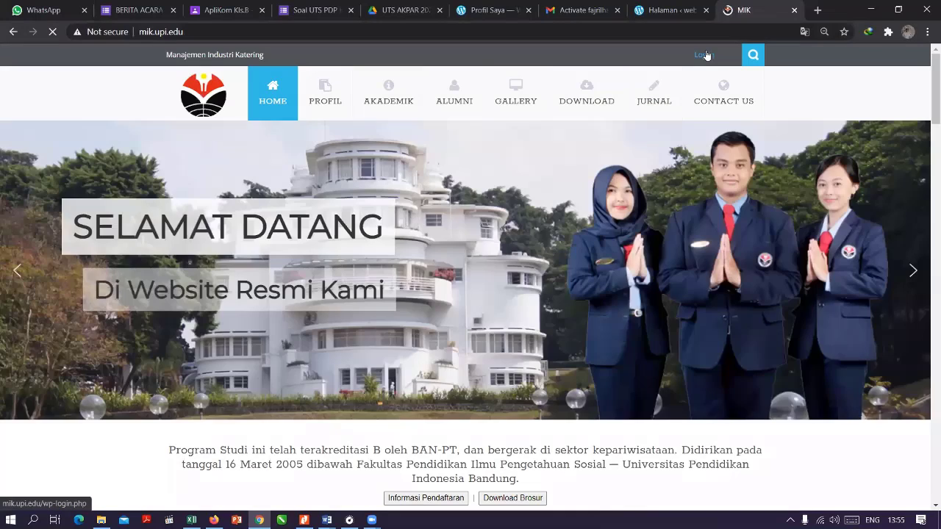
Log in to the MIK site's WordPress admin with the saved administrator username and password
left_click(705, 55)
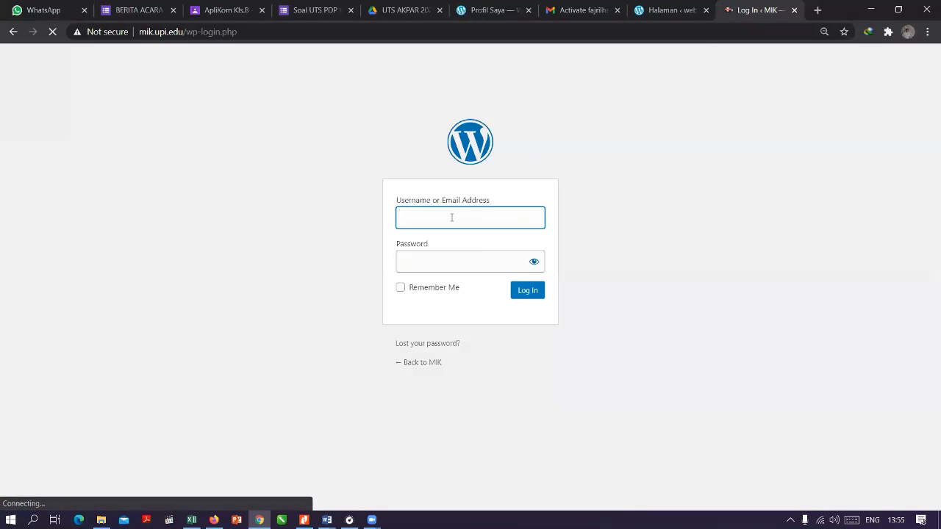
left_click(452, 218)
left_click(448, 243)
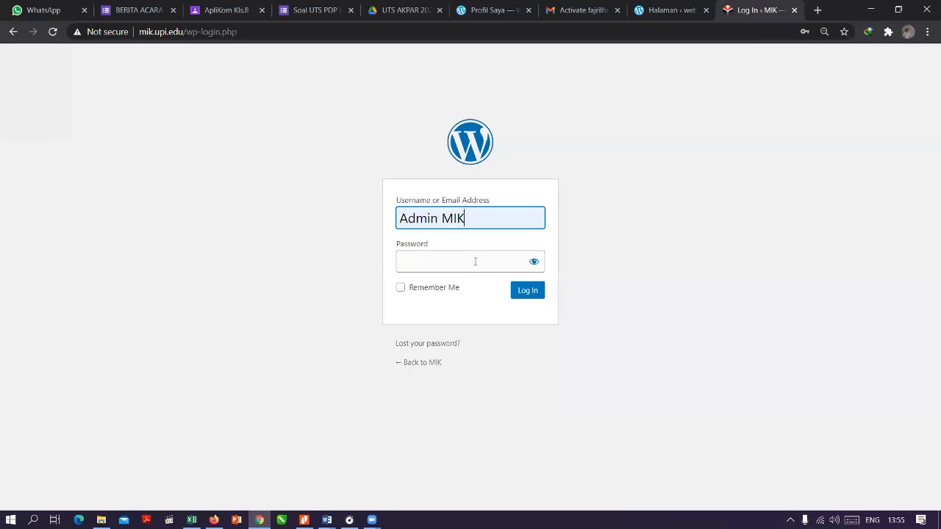
left_click(475, 262)
left_click(480, 284)
left_click(536, 291)
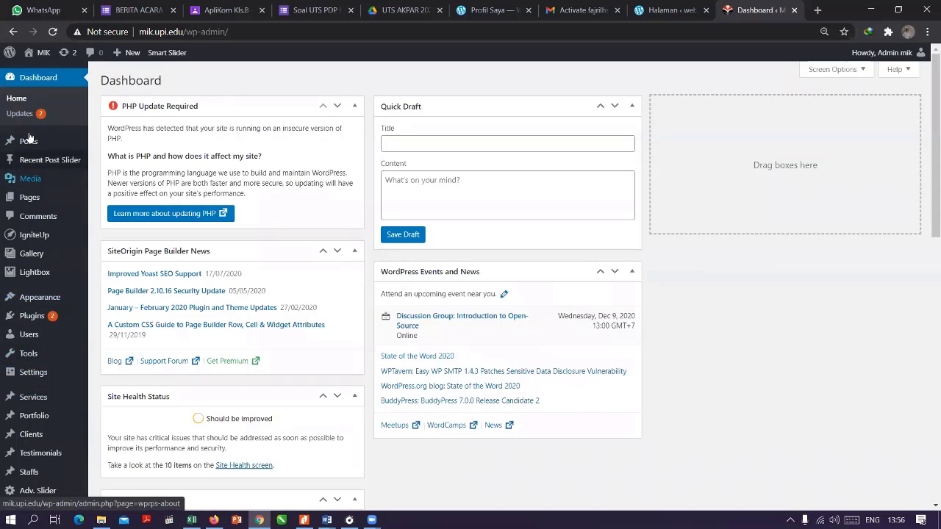
Look over the admin dashboard's sections, then open the installed plugins list and review its entries
mouse_move(34, 150)
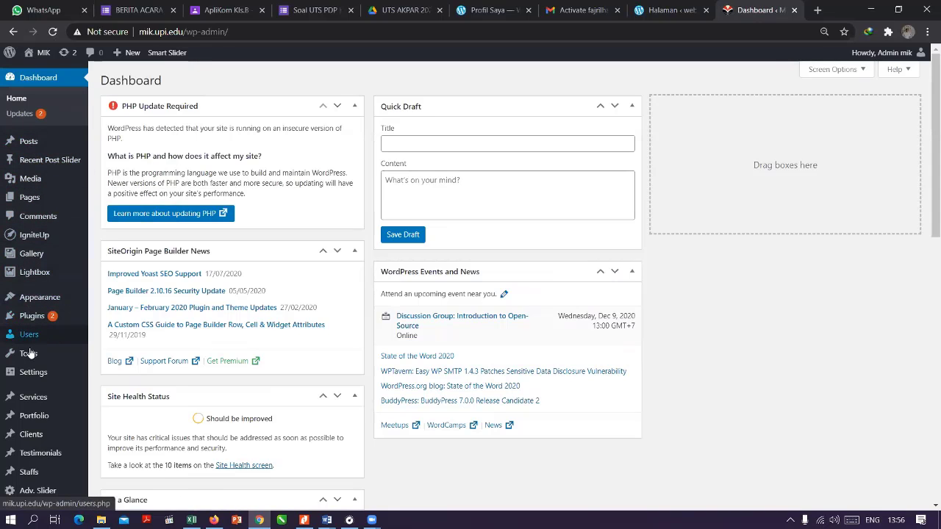
mouse_move(42, 267)
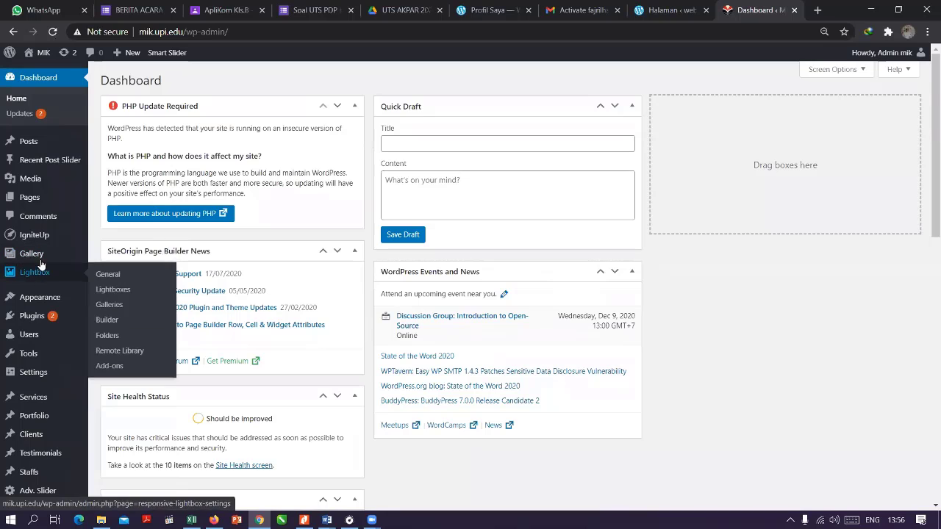
scroll(42, 275, "down", 1)
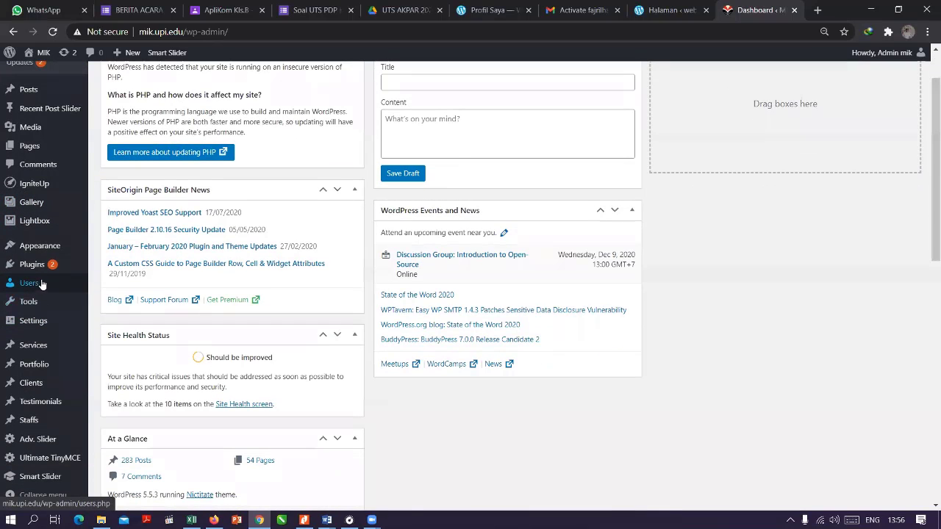
left_click(39, 271)
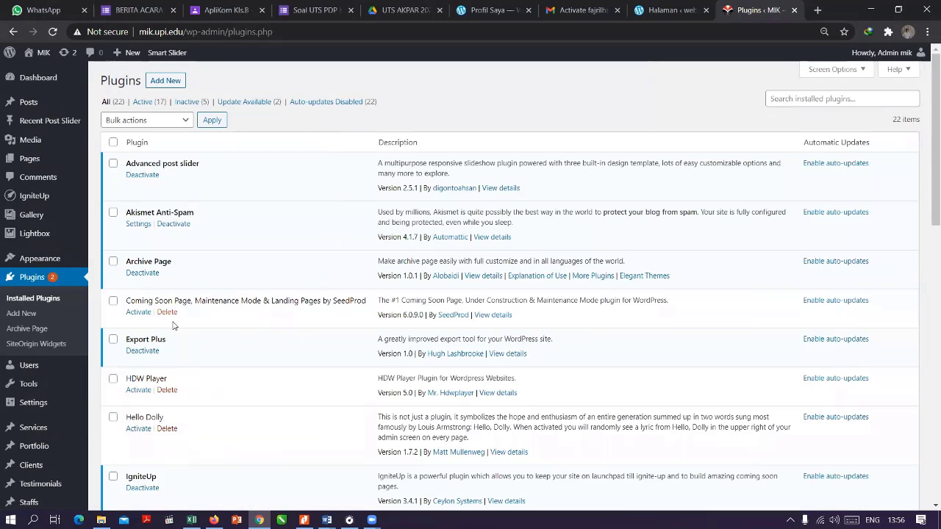
scroll(196, 378, "down", 3)
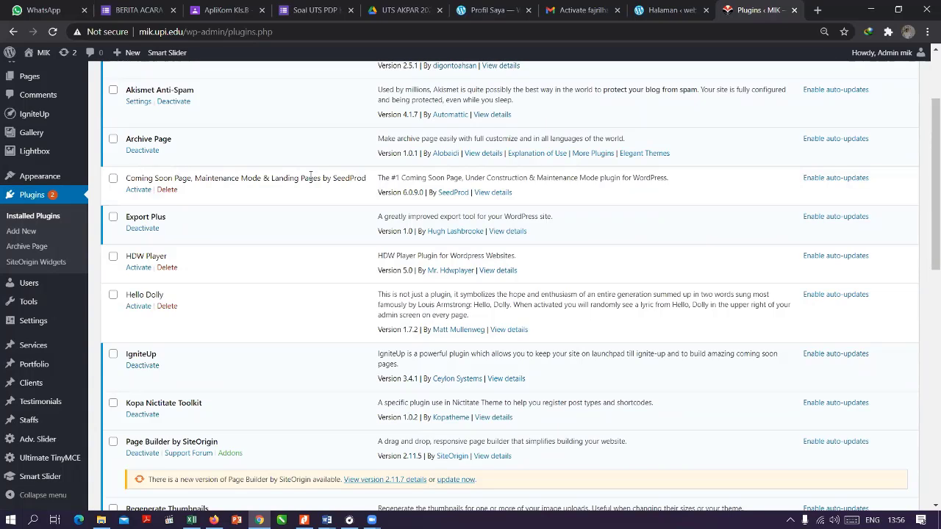
scroll(161, 251, "down", 1)
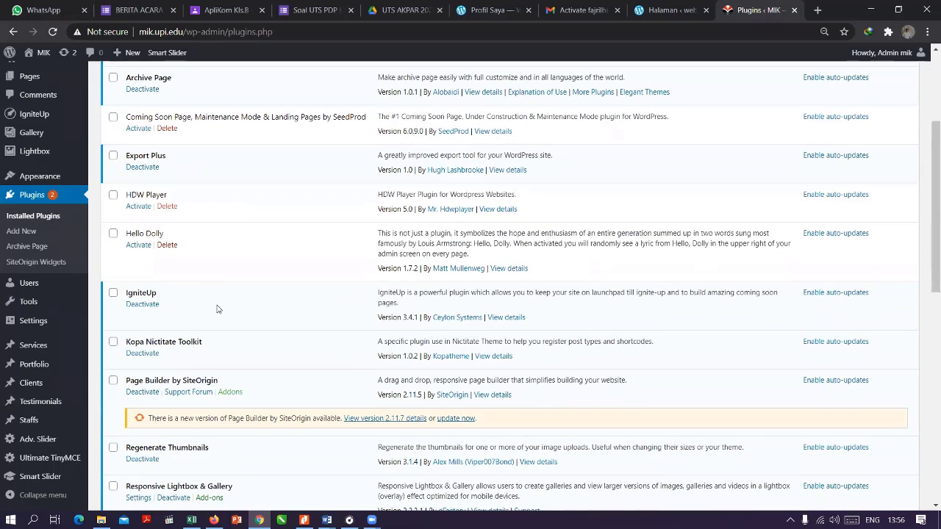
scroll(188, 292, "down", 3)
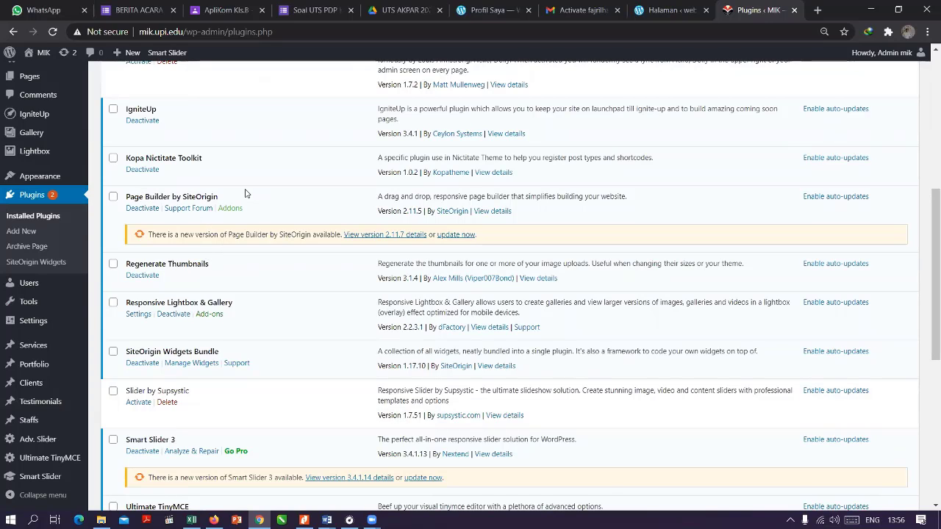
Open the public MIK site in a new tab and view the Sejarah page under Profil
right_click(42, 54)
left_click(66, 62)
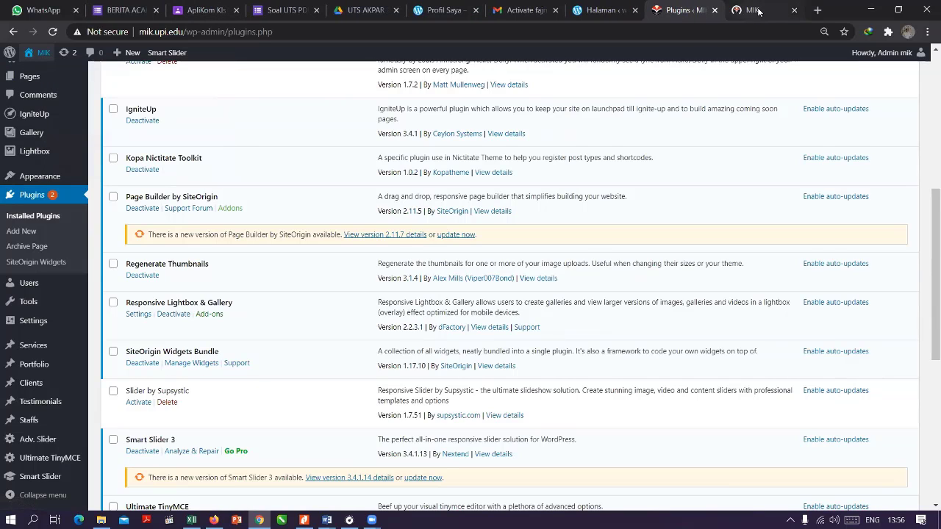
left_click(761, 10)
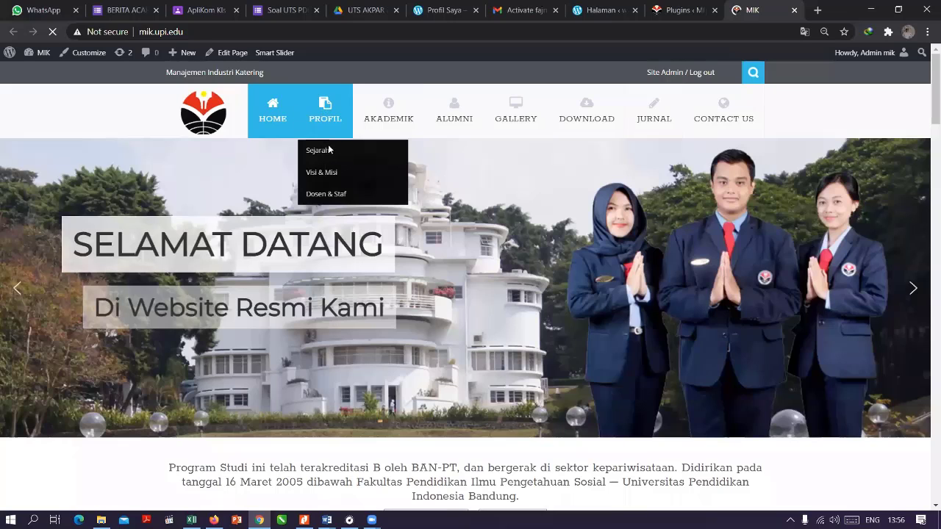
left_click(328, 150)
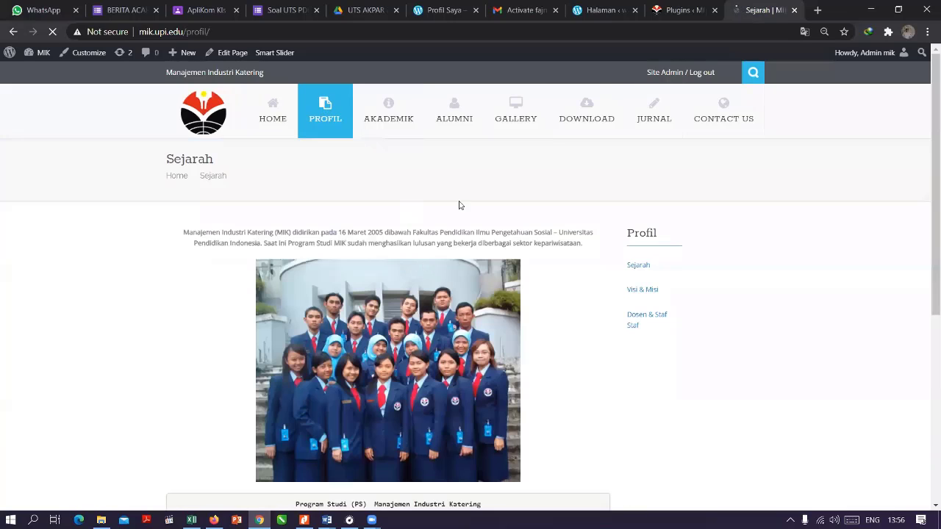
Look at the Akademik submenu, then open the site's Download page and examine its table of files
mouse_move(406, 139)
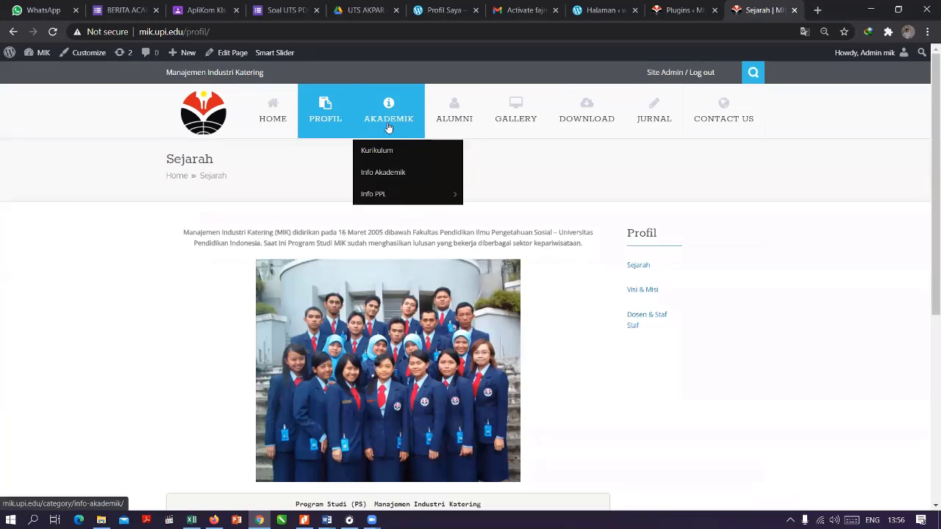
left_click(580, 118)
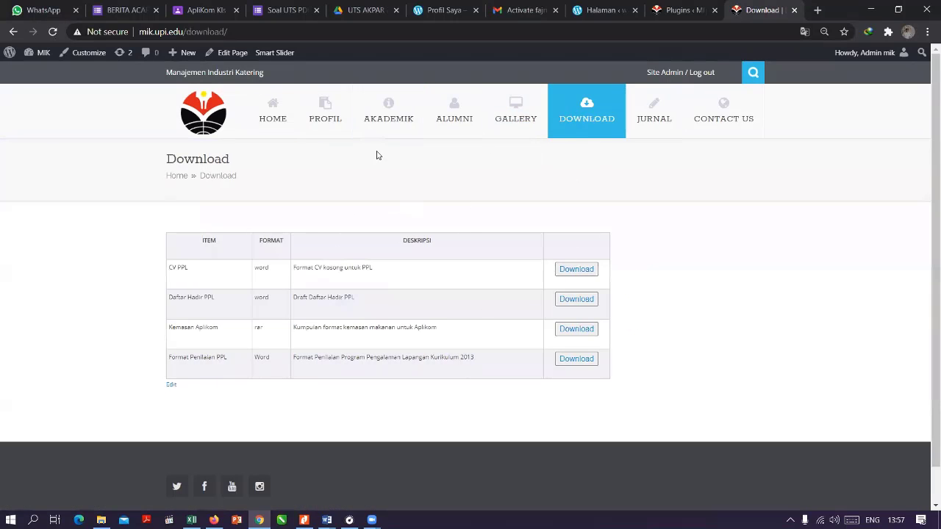
mouse_move(376, 130)
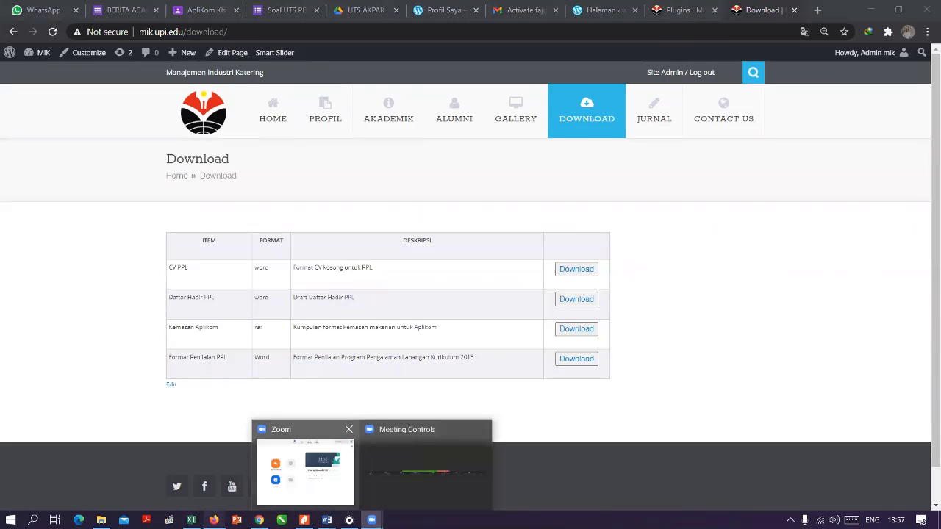
Switch to Firefox and read through the Page Builder by SiteOrigin plugin description
left_click(214, 520)
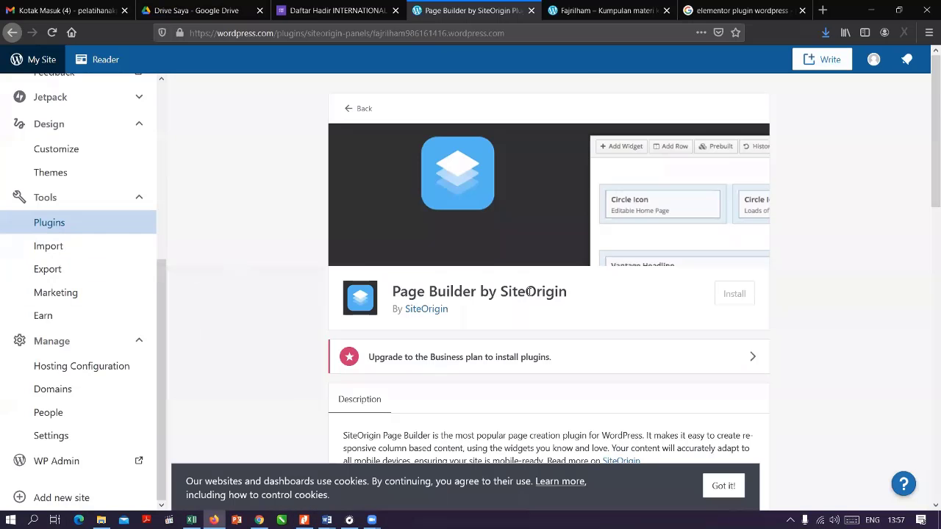
scroll(597, 329, "down", 2)
scroll(600, 332, "down", 8)
scroll(600, 334, "up", 3)
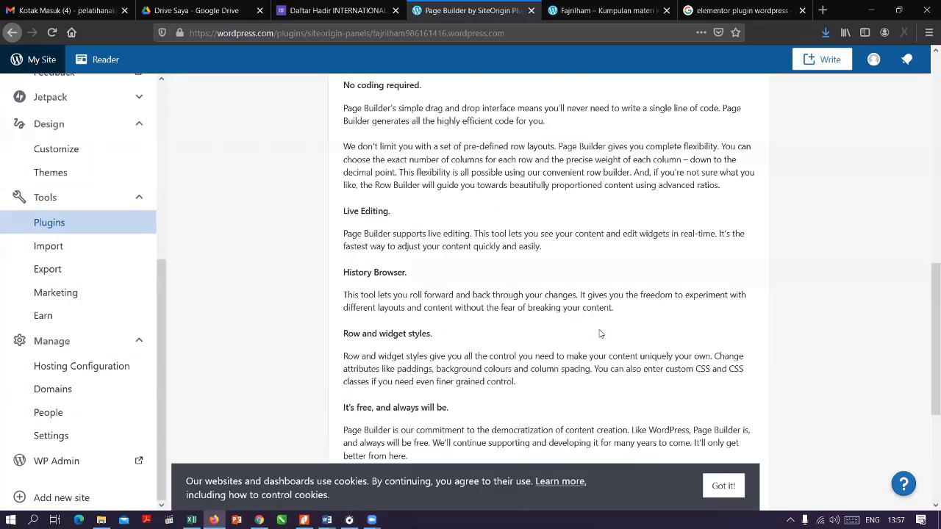
scroll(429, 290, "up", 7)
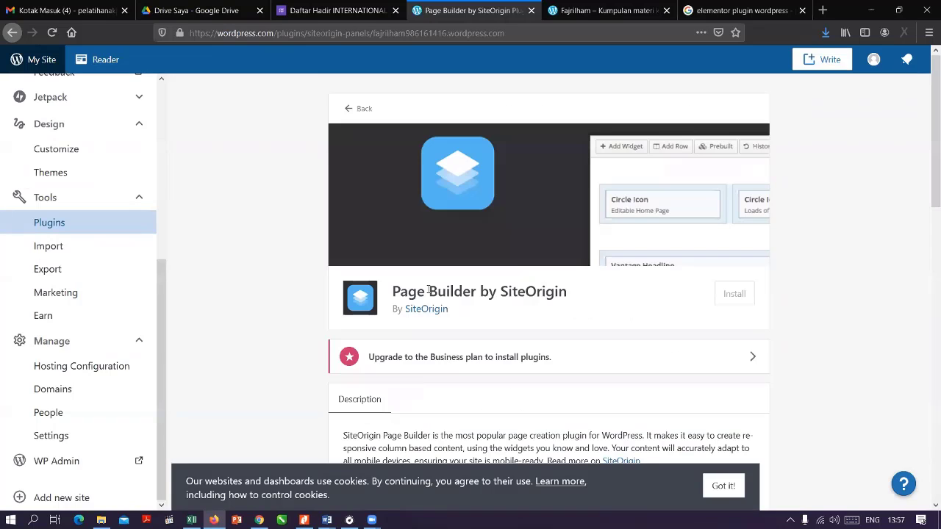
Return to the WordPress.com plugin browser and look over the featured, popular and new plugins
left_click(360, 109)
scroll(596, 322, "down", 3)
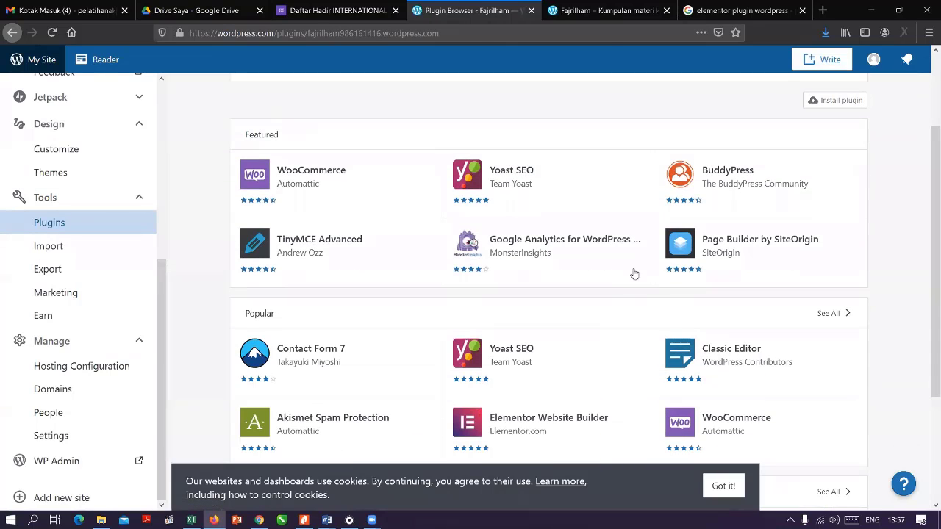
scroll(631, 273, "down", 4)
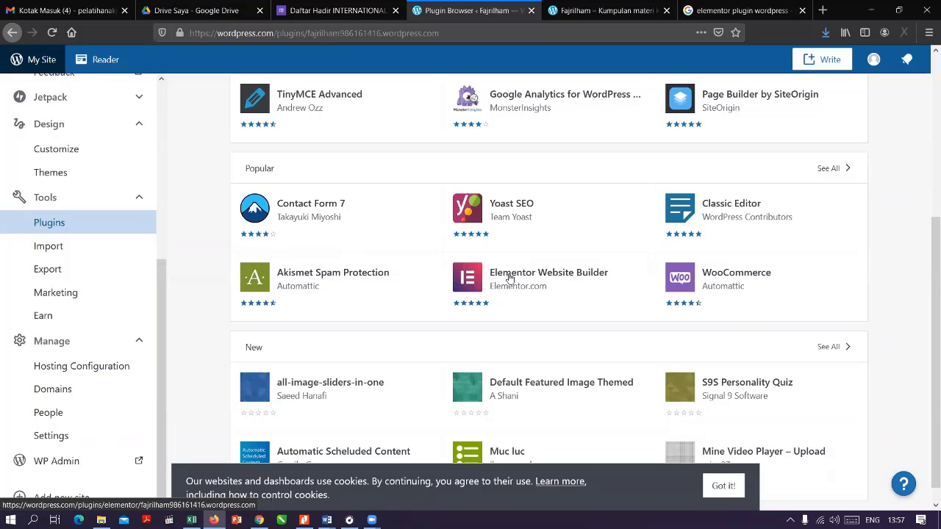
scroll(662, 250, "down", 1)
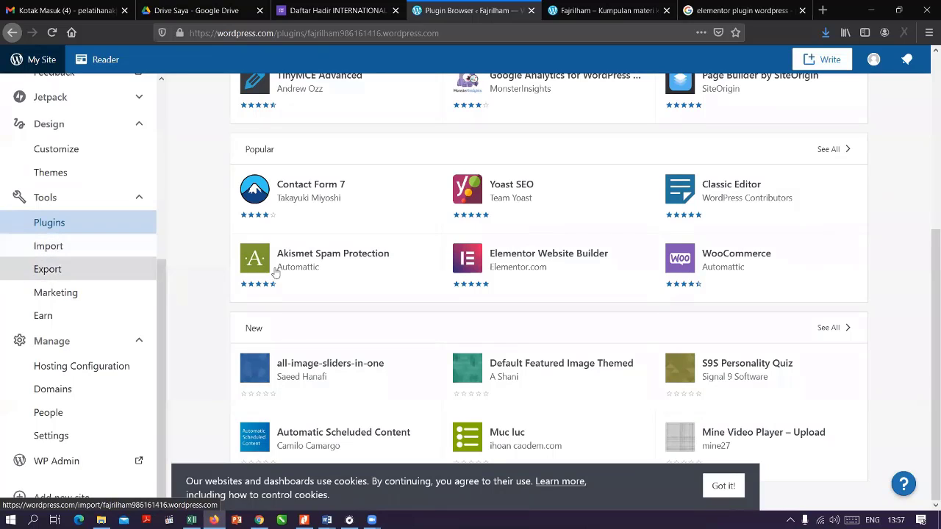
scroll(363, 211, "up", 1)
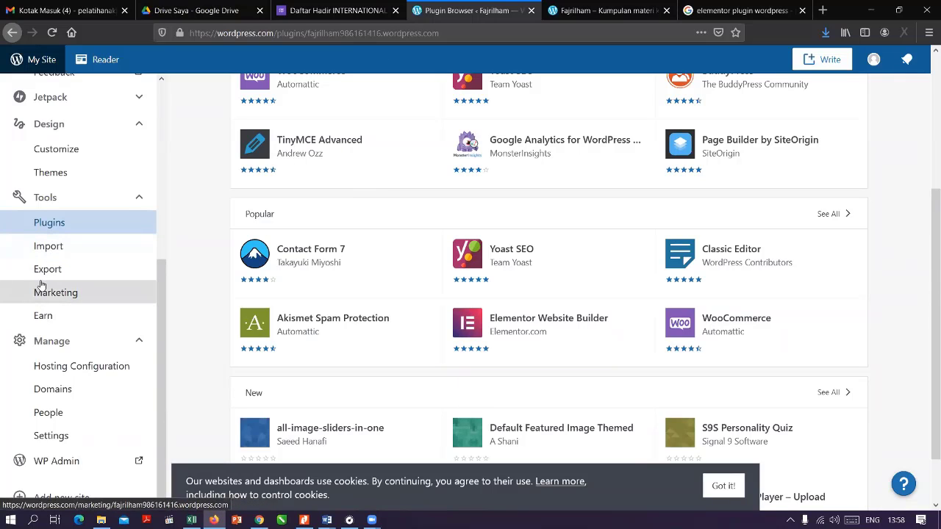
Review the entries under Tools and Manage, then go back to the plugin browser's plan upgrade notice and categories
scroll(96, 347, "down", 1)
left_click(98, 342)
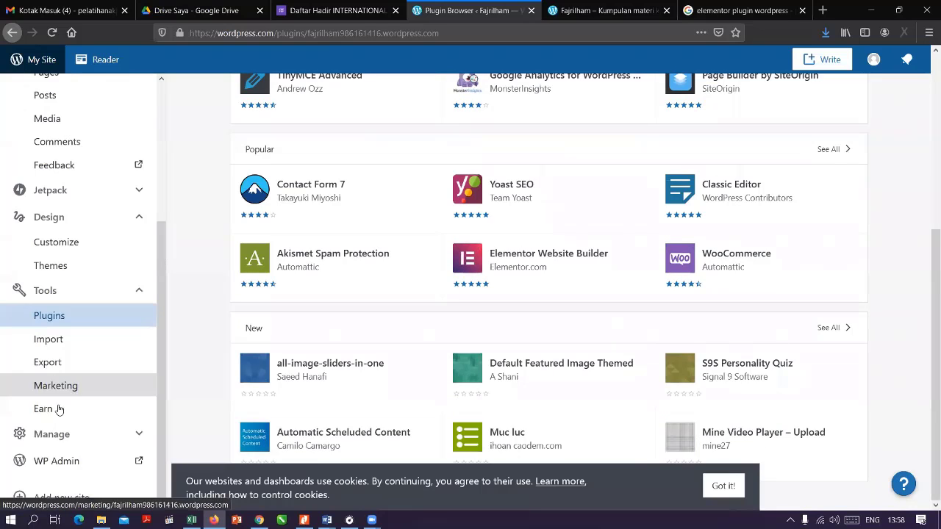
left_click(78, 441)
scroll(77, 444, "down", 1)
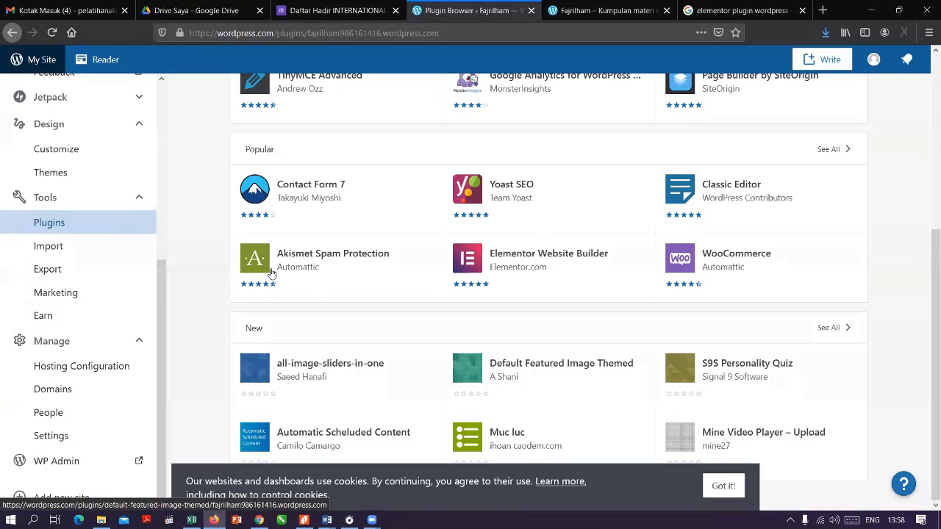
scroll(268, 272, "up", 4)
scroll(140, 179, "up", 4)
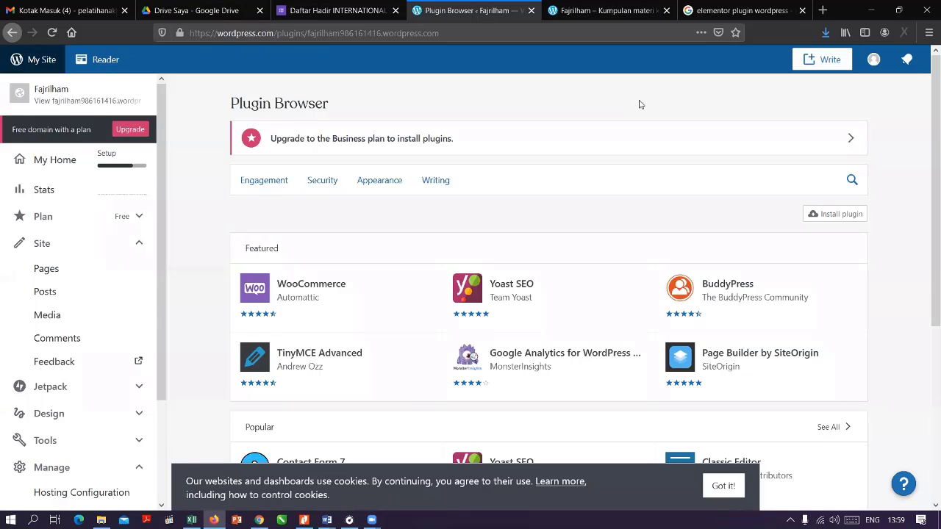
Search the web for niagahoster in a new tab and open the Niagahoster web hosting site
left_click(823, 11)
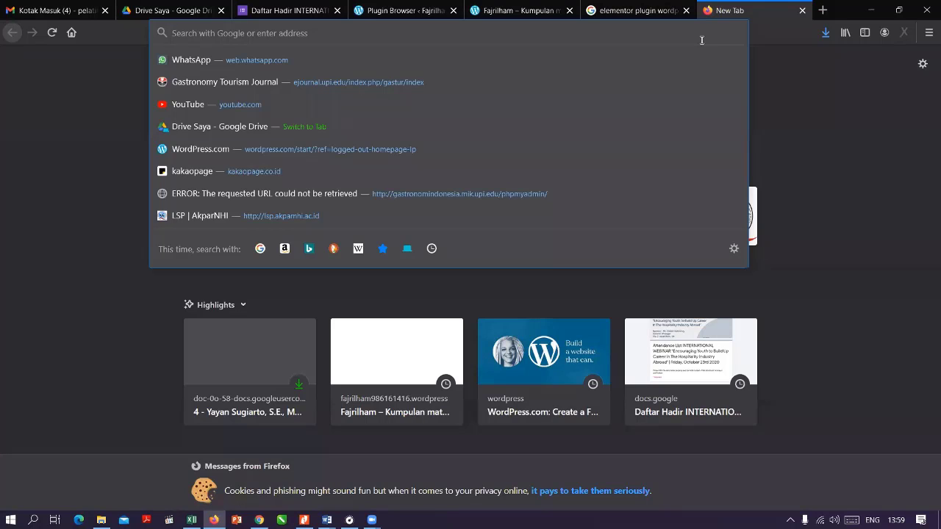
type("nia")
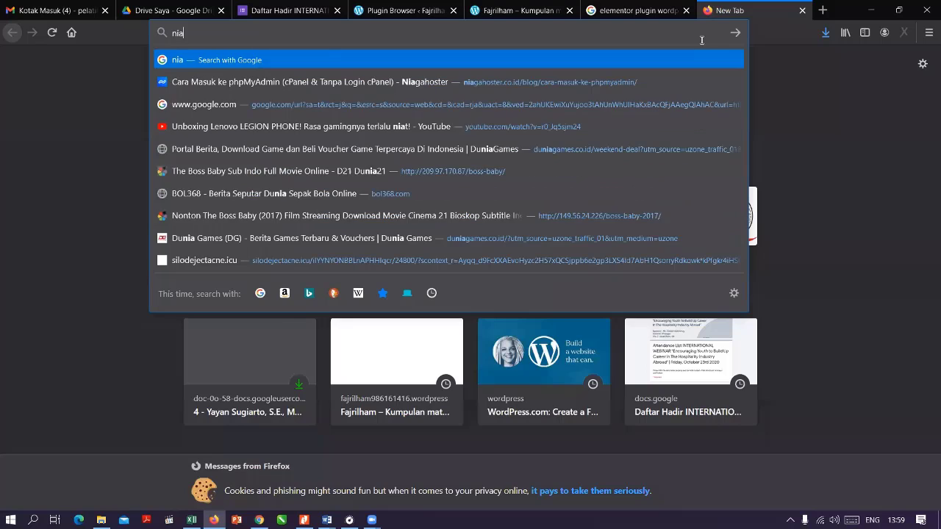
type("gah")
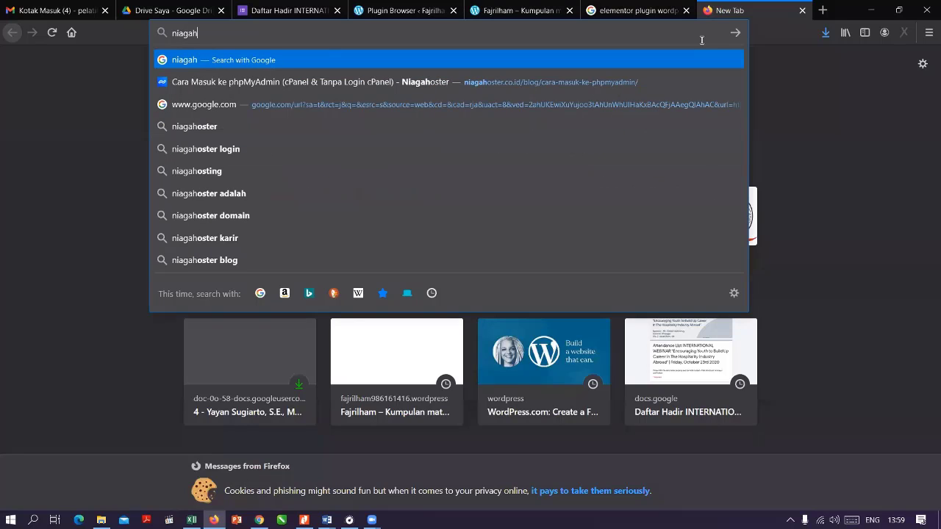
type("oster")
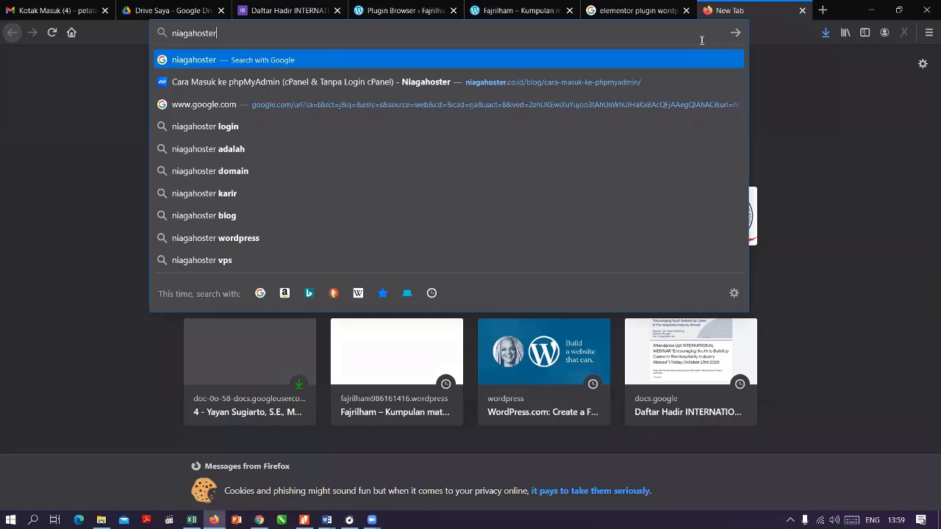
key("Return")
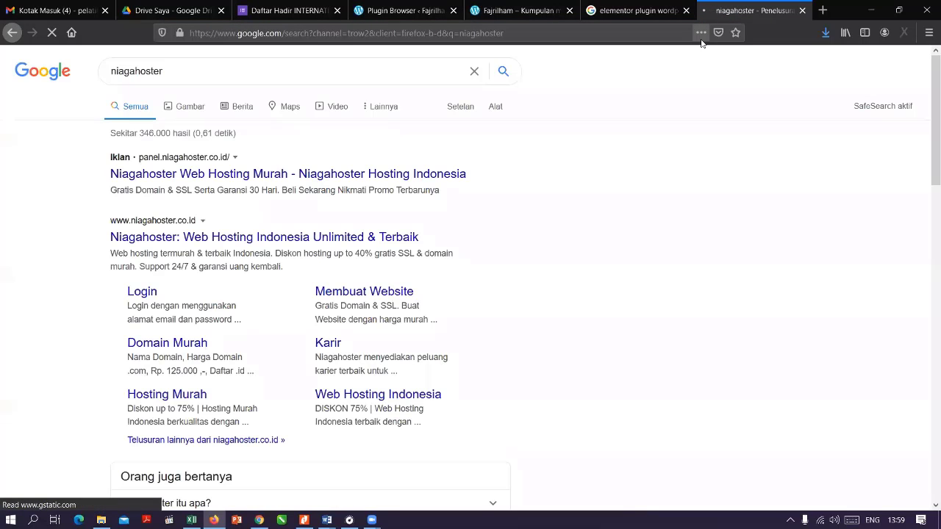
left_click(279, 174)
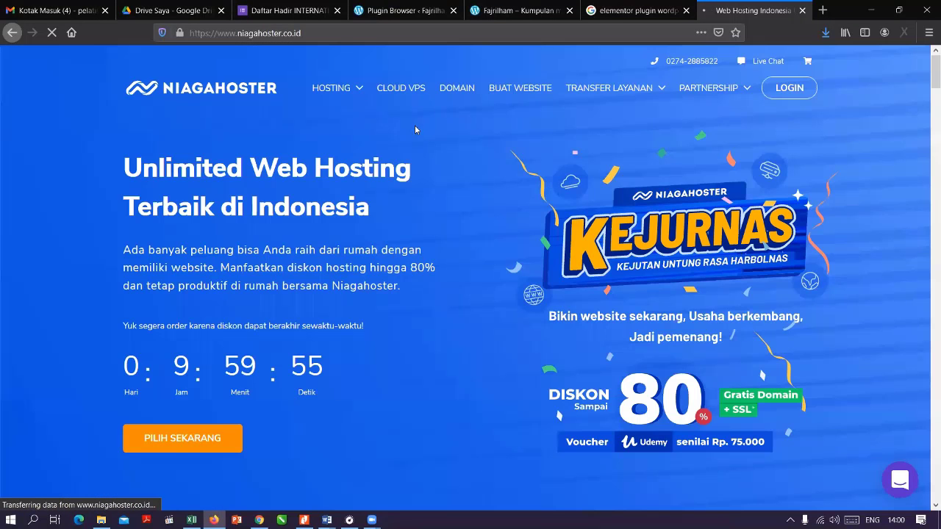
Open Niagahoster's WordPress Hosting page and compare the WP Pelajar, WP Personal and WP Bisnis plans
left_click(360, 91)
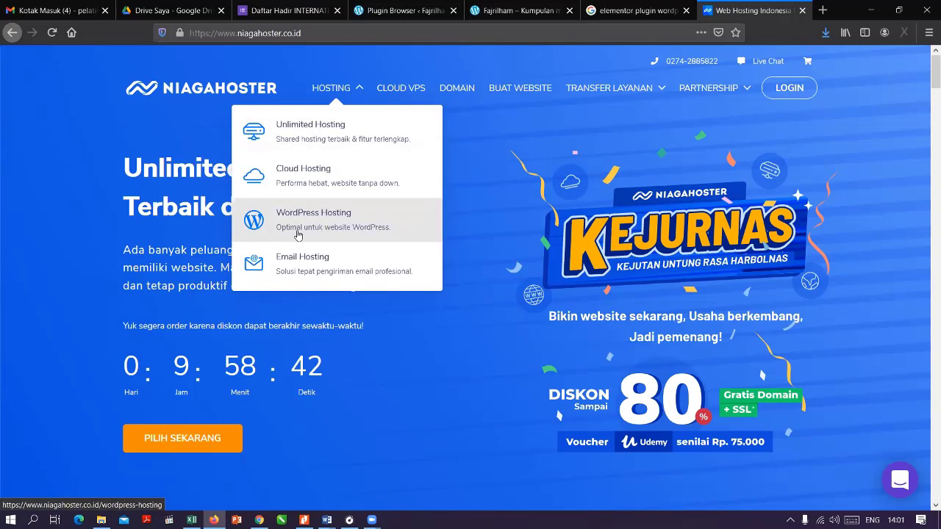
left_click(353, 229)
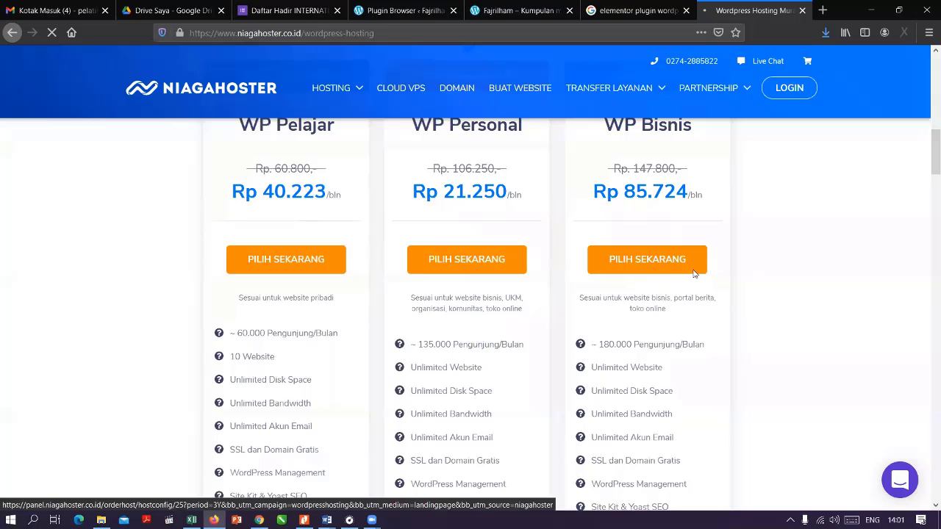
scroll(629, 282, "up", 2)
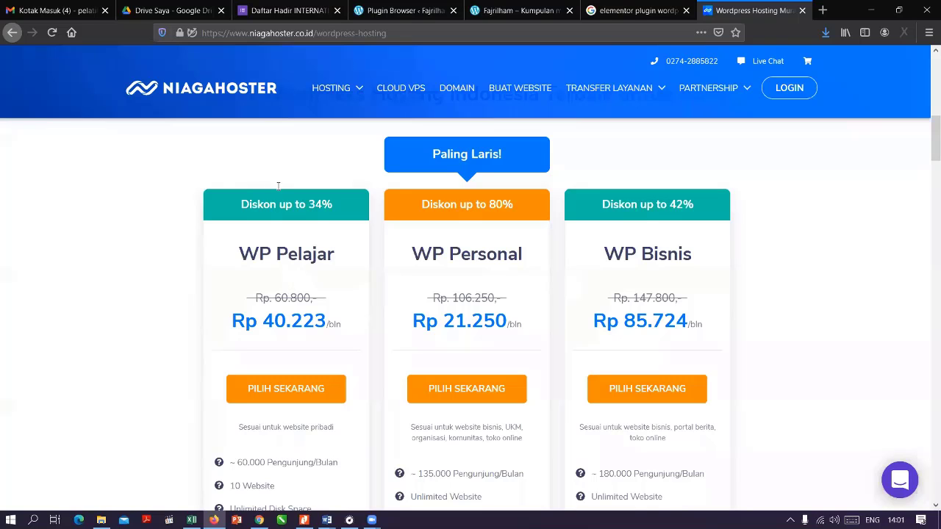
scroll(267, 253, "down", 4)
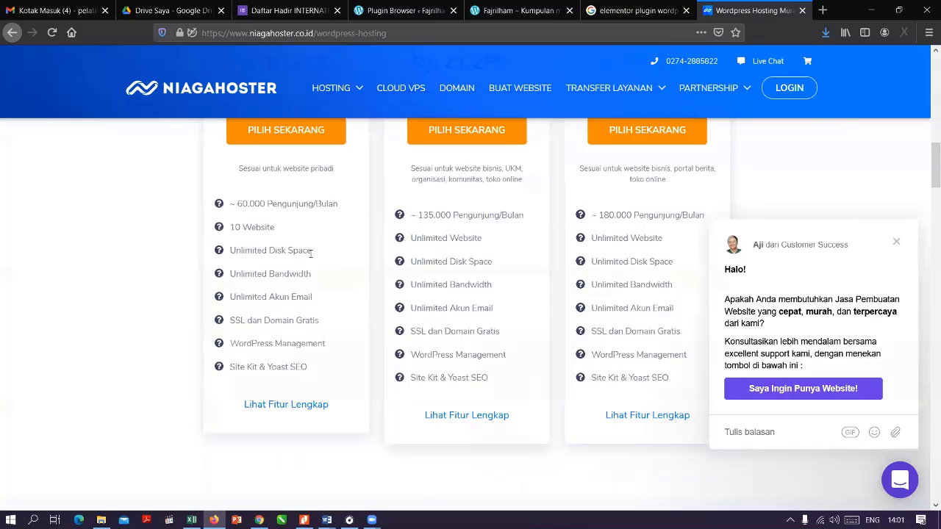
Examine the WP Pelajar plan's features, highlighting disk space, bandwidth, email accounts, SSL, WordPress management and SEO tools
left_click_drag(307, 250, 313, 297)
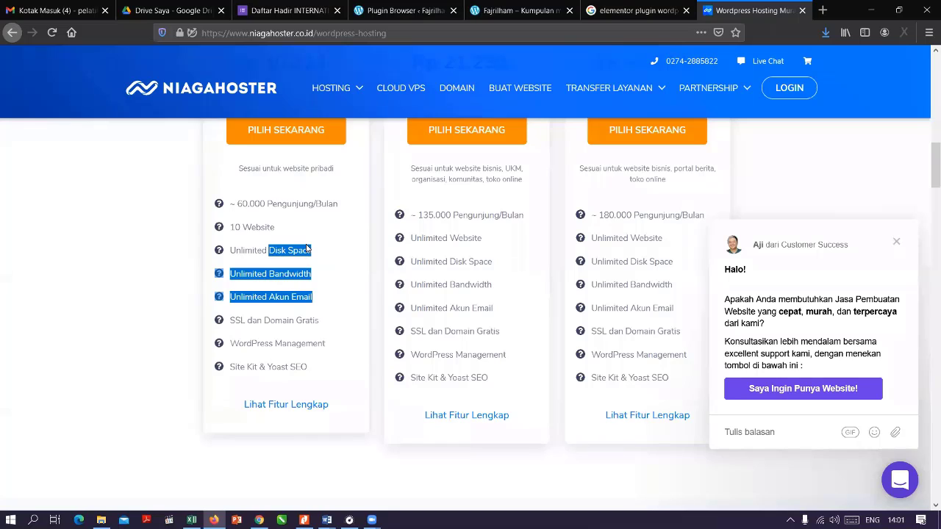
left_click(274, 277)
left_click_drag(272, 274, 313, 272)
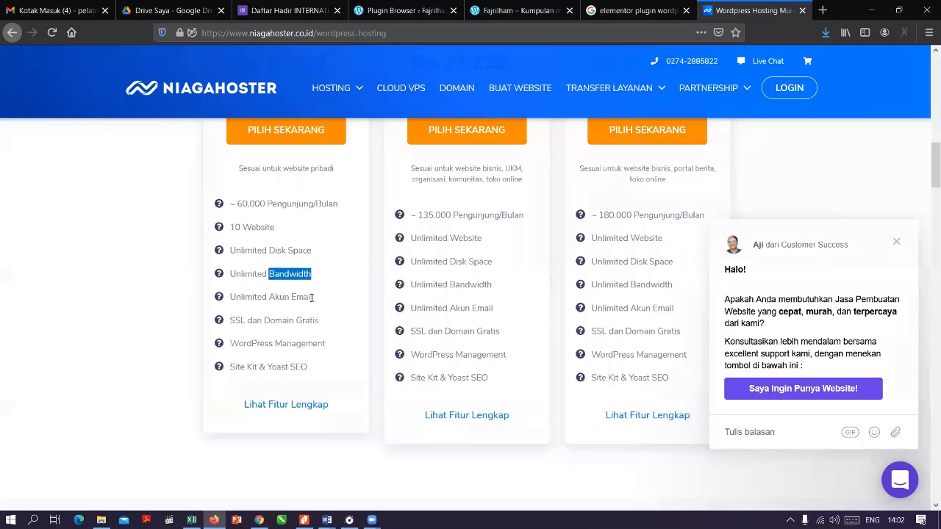
left_click_drag(274, 297, 312, 297)
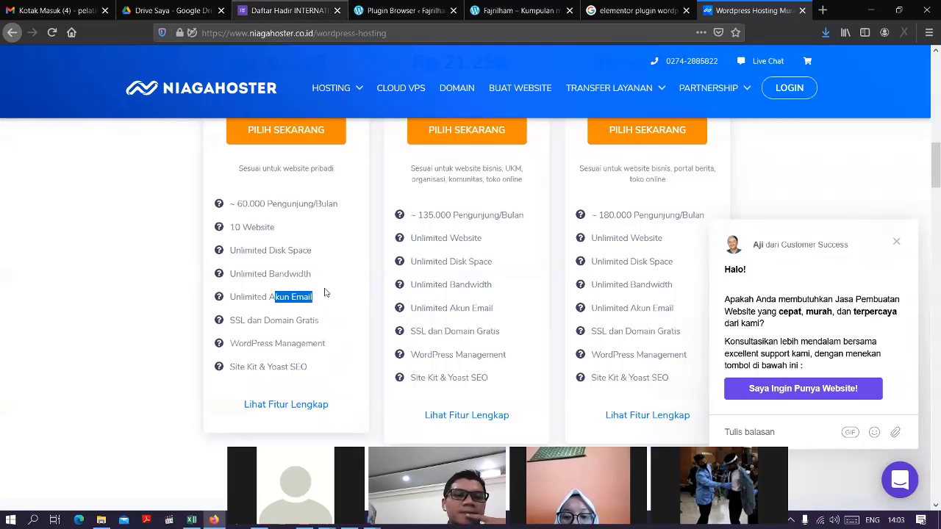
scroll(250, 254, "down", 2)
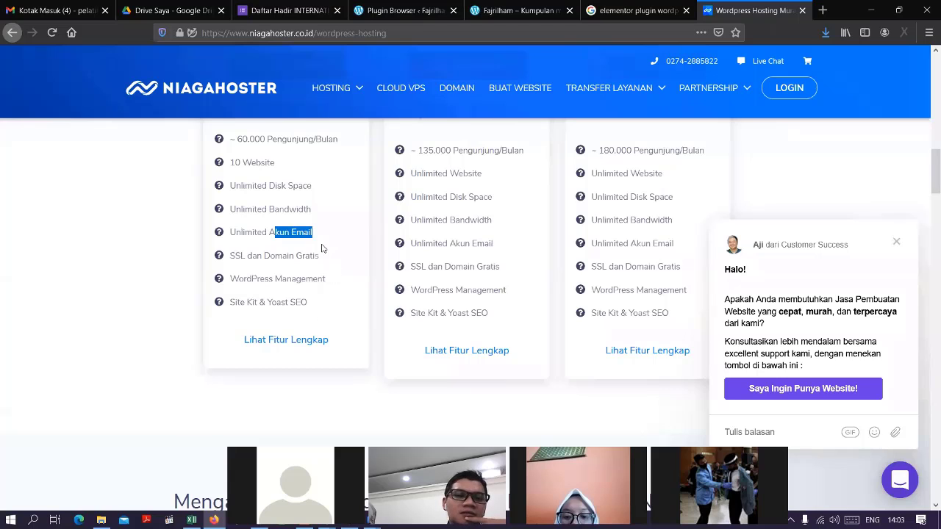
scroll(278, 227, "down", 2)
left_click_drag(243, 191, 230, 191)
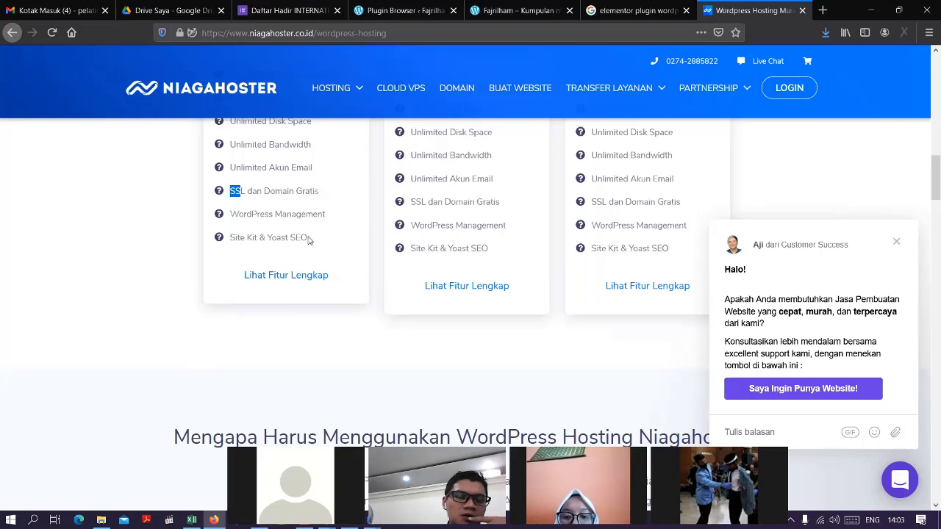
left_click_drag(312, 239, 304, 214)
left_click(286, 238)
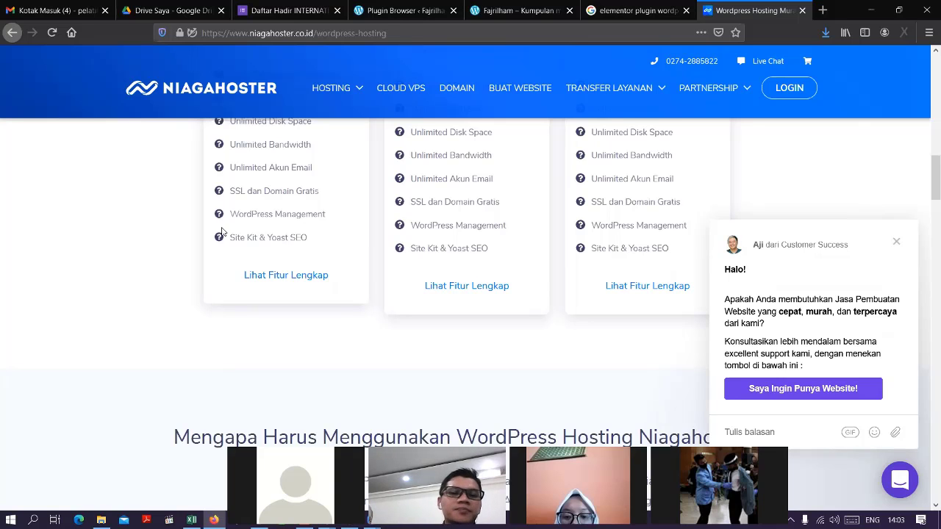
View Niagahoster's customer login form, then close it without signing in
scroll(315, 264, "up", 3)
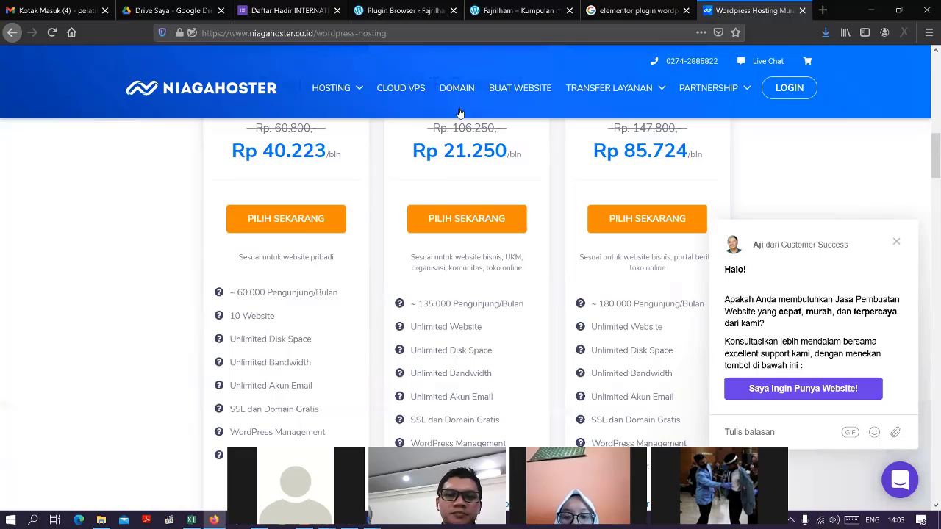
scroll(356, 117, "up", 5)
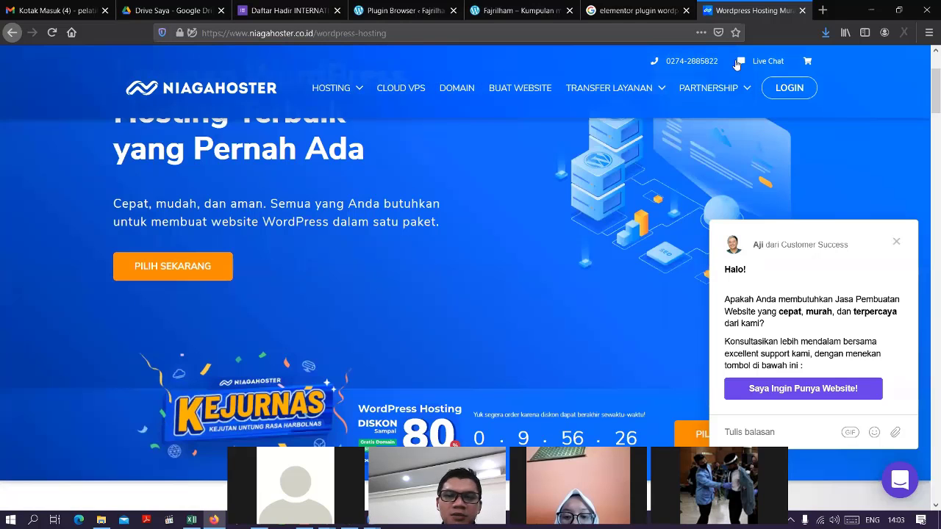
scroll(790, 94, "up", 2)
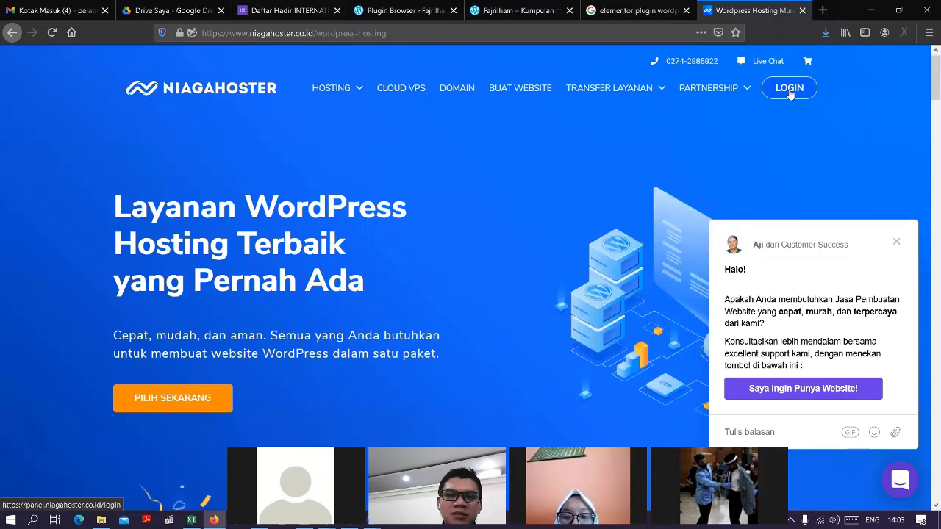
left_click(790, 89)
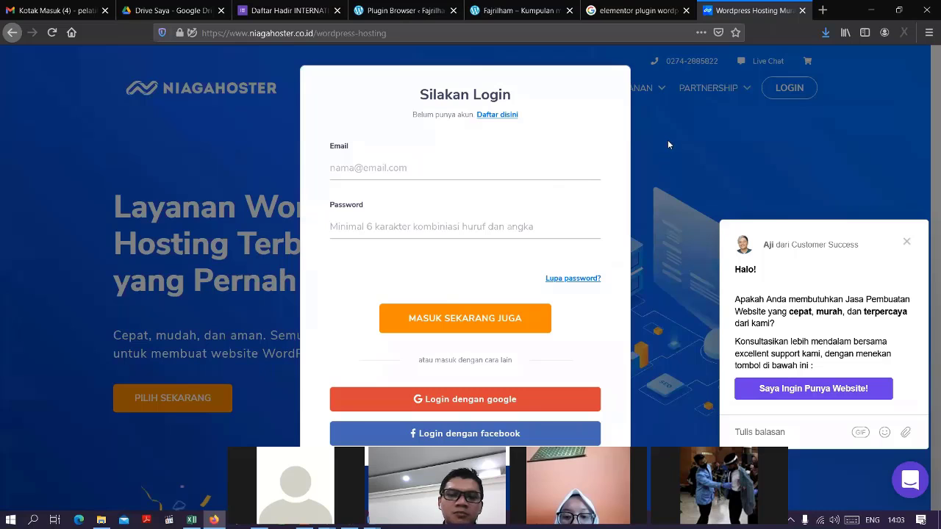
key("Escape")
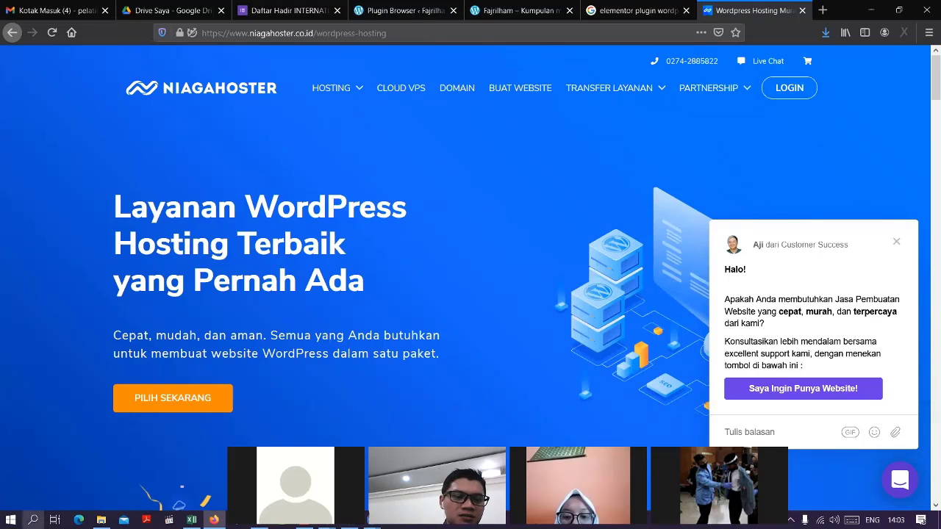
Launch FileZilla to show FTP access to the website's files
left_click(33, 519)
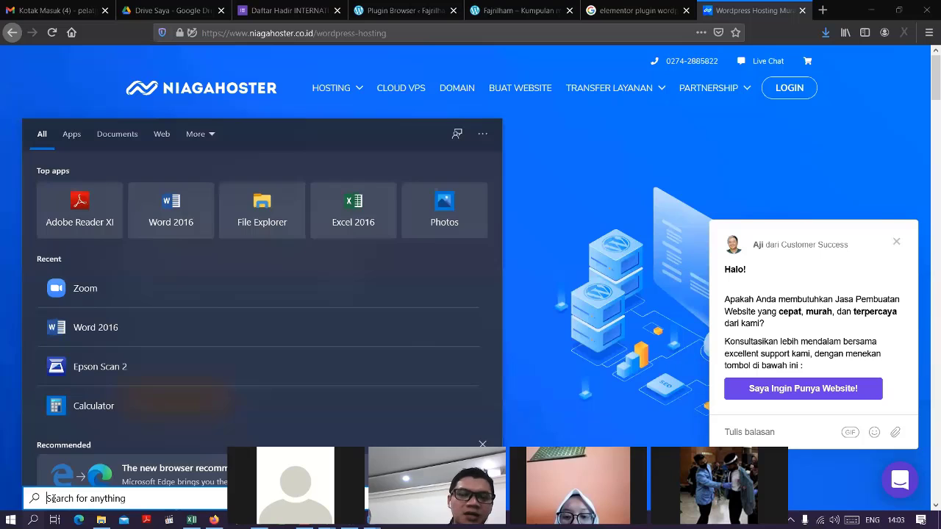
type("f")
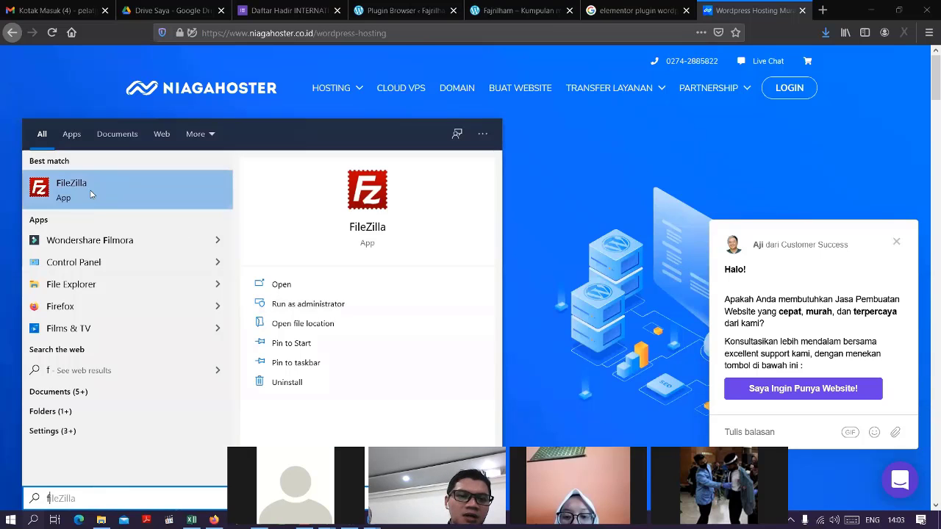
left_click(84, 187)
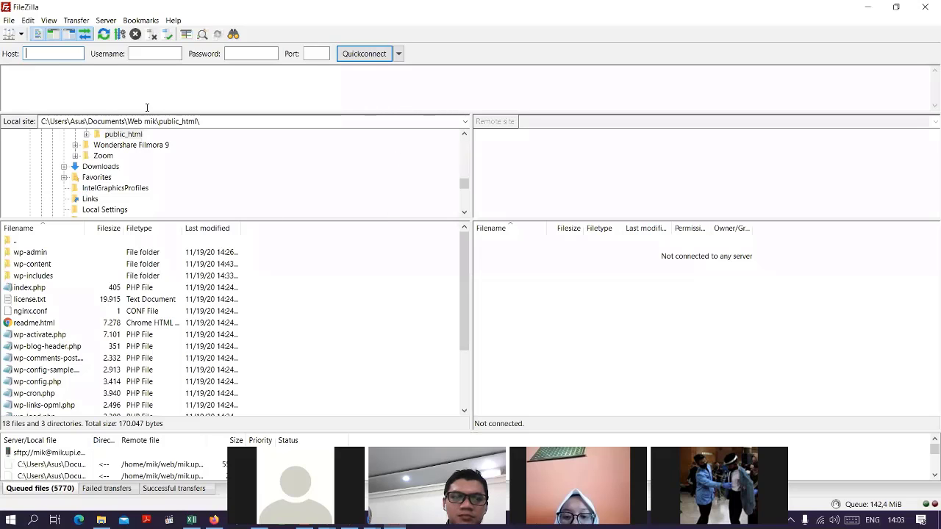
Try to connect to the saved mik.upi.edu site, aborting the previous connection and using the current tab
type("mik")
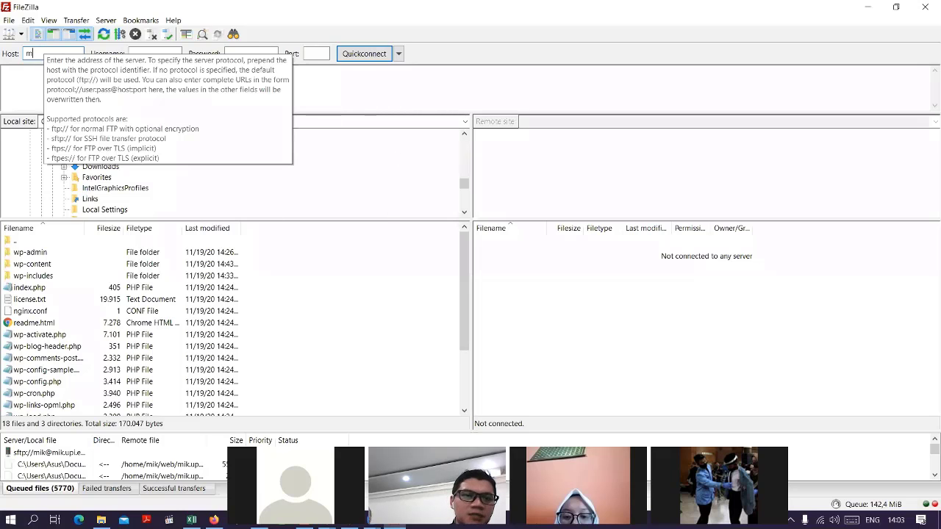
left_click(22, 36)
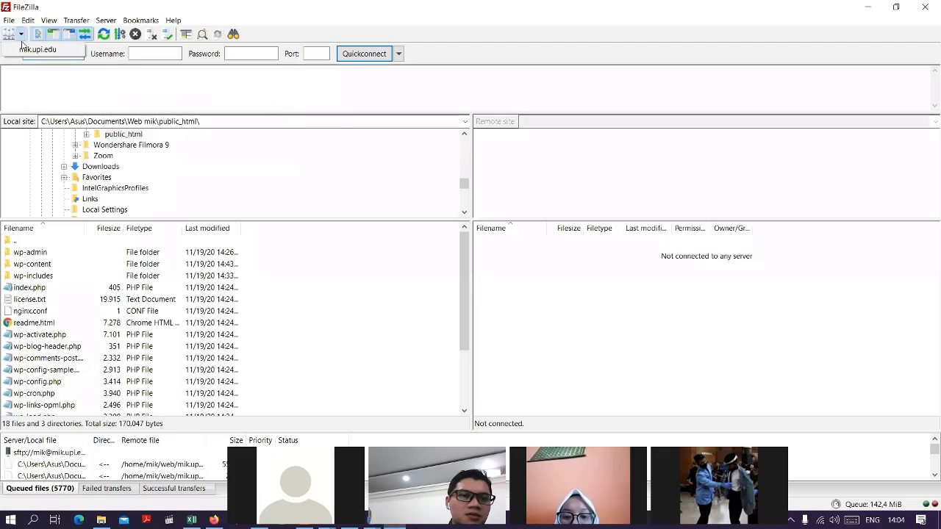
left_click(33, 49)
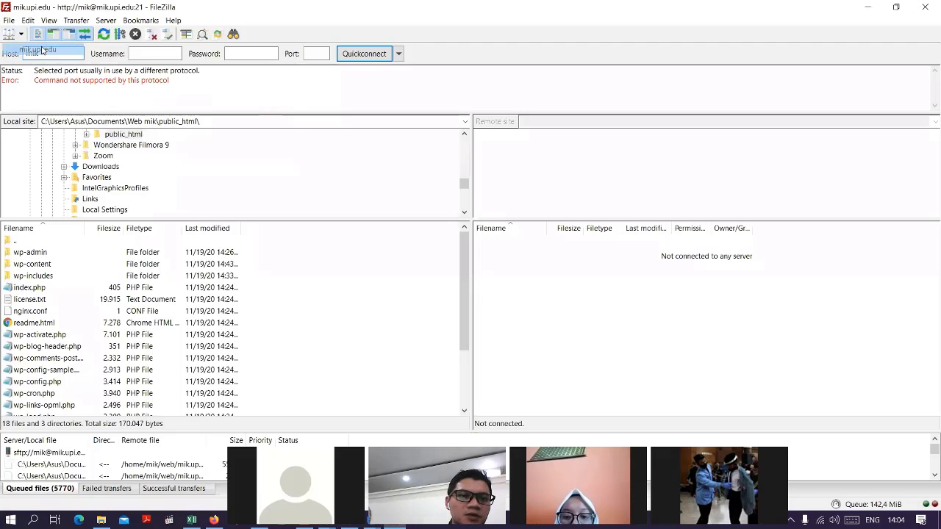
key("Return")
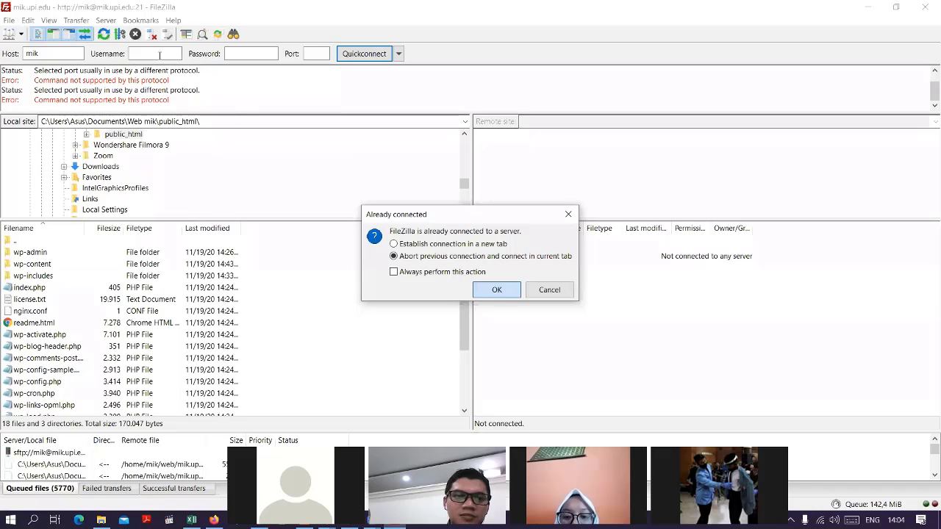
key("Escape")
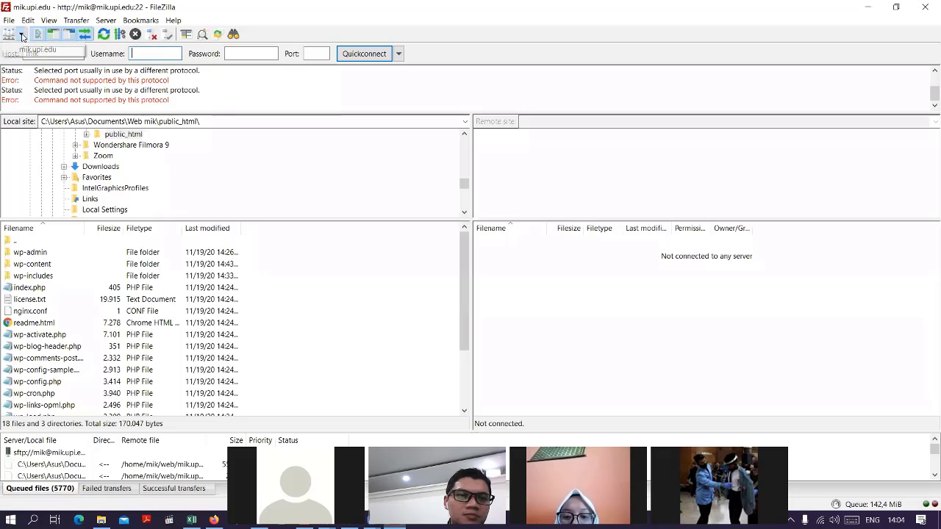
left_click(40, 53)
key("Return")
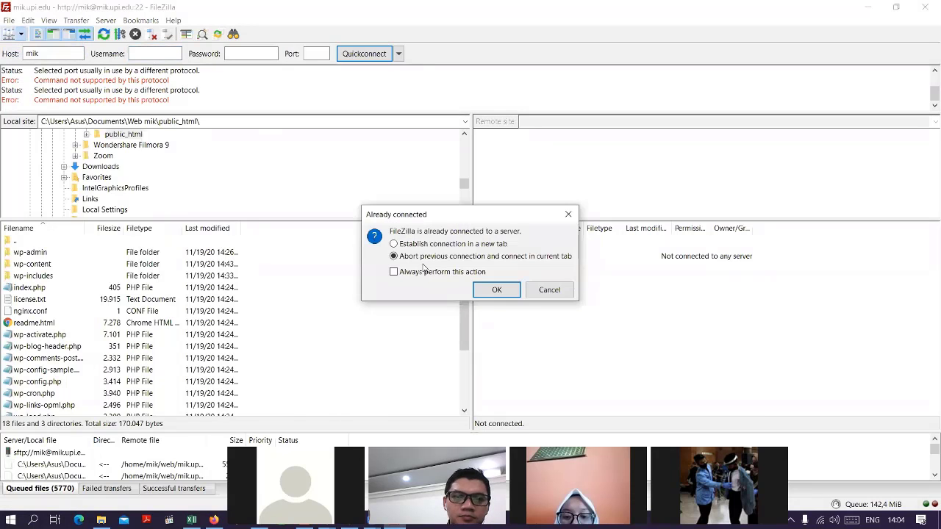
left_click(495, 288)
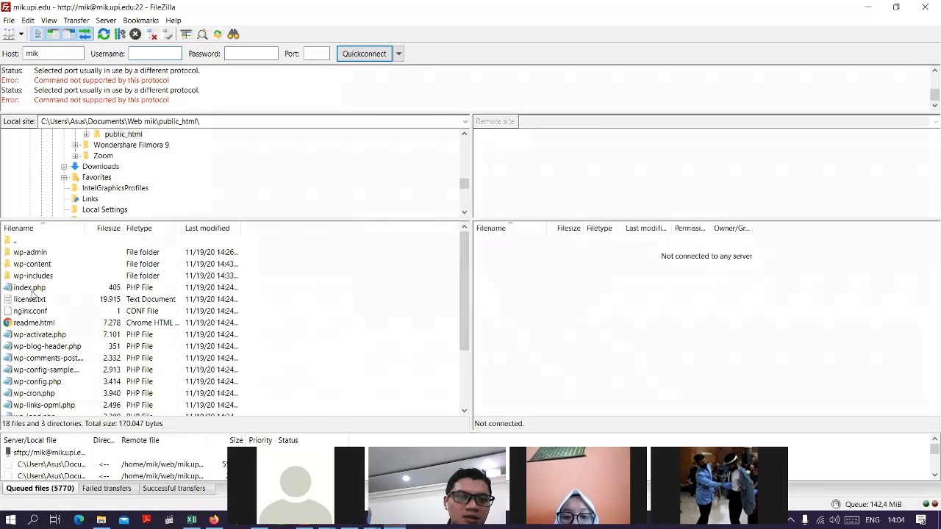
Examine the WordPress files in the local public_html folder, including the images folder inside wp-admin
scroll(34, 296, "down", 3)
scroll(40, 360, "up", 3)
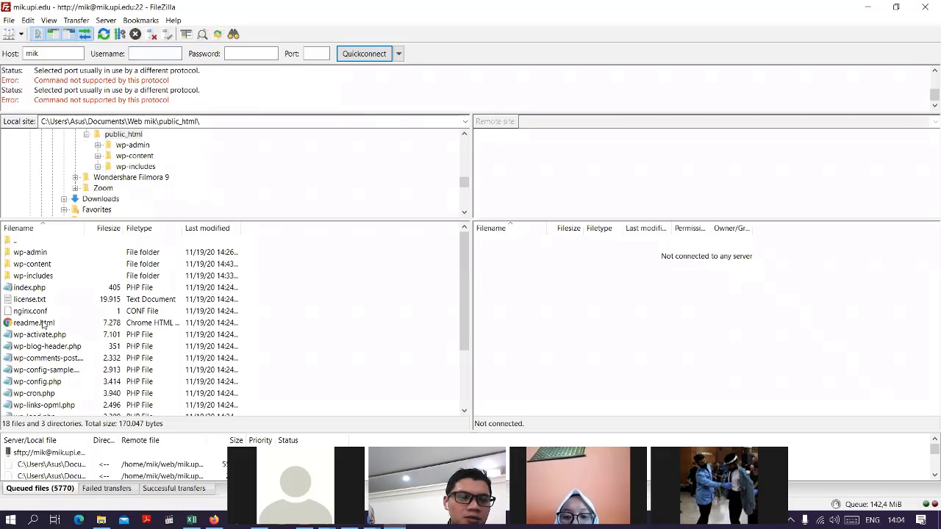
scroll(45, 326, "down", 3)
scroll(47, 386, "up", 2)
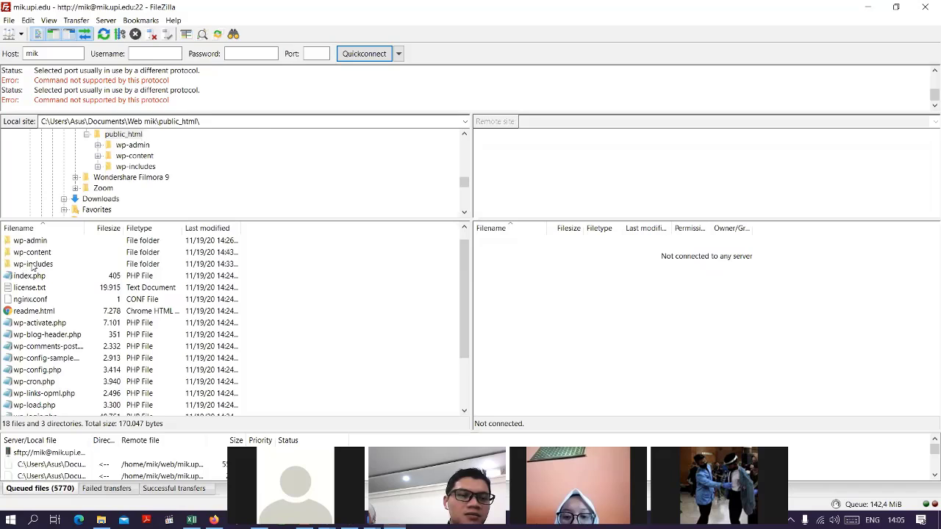
double_click(30, 241)
double_click(33, 264)
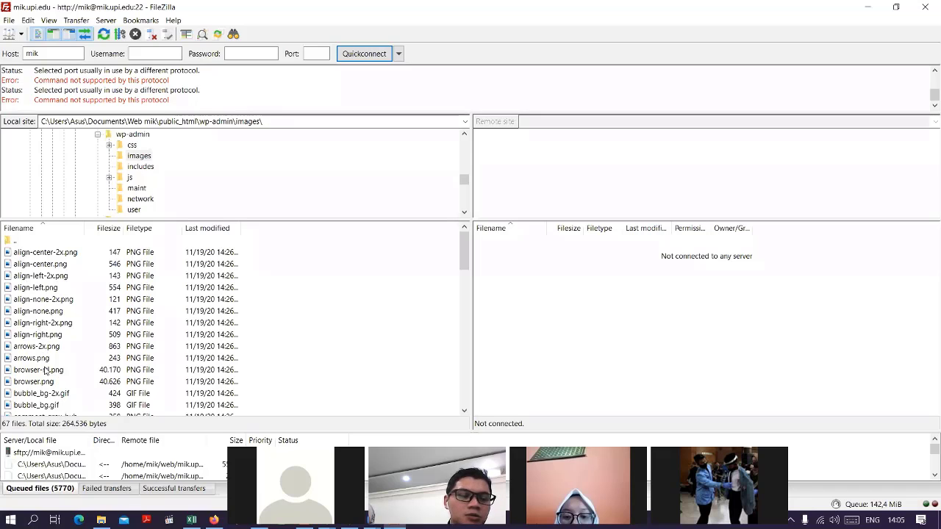
key("BackSpace")
key("BackSpace")
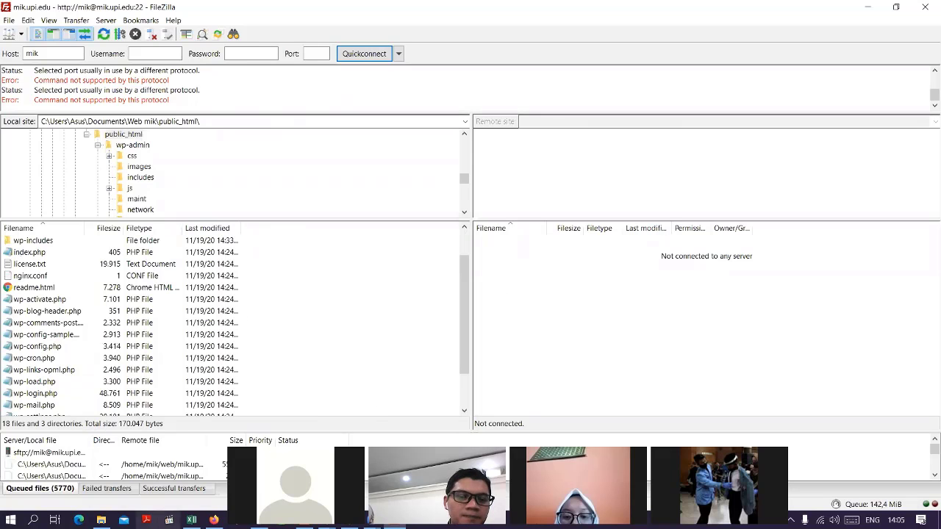
Switch to Firefox and load mik.upi.edu/phpmyadmin/ in a new tab
left_click(213, 519)
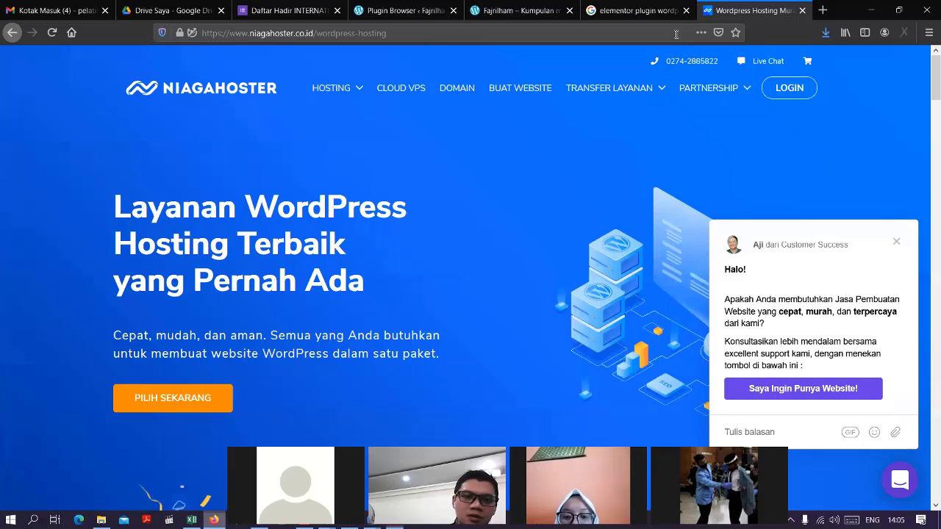
key("ctrl+t")
type("mik.upi.edu/")
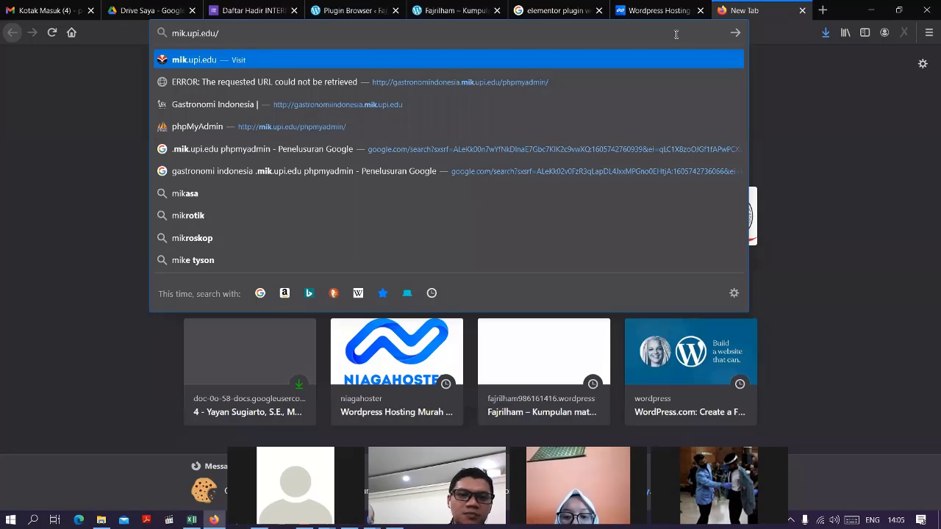
type("phpmyadmin/")
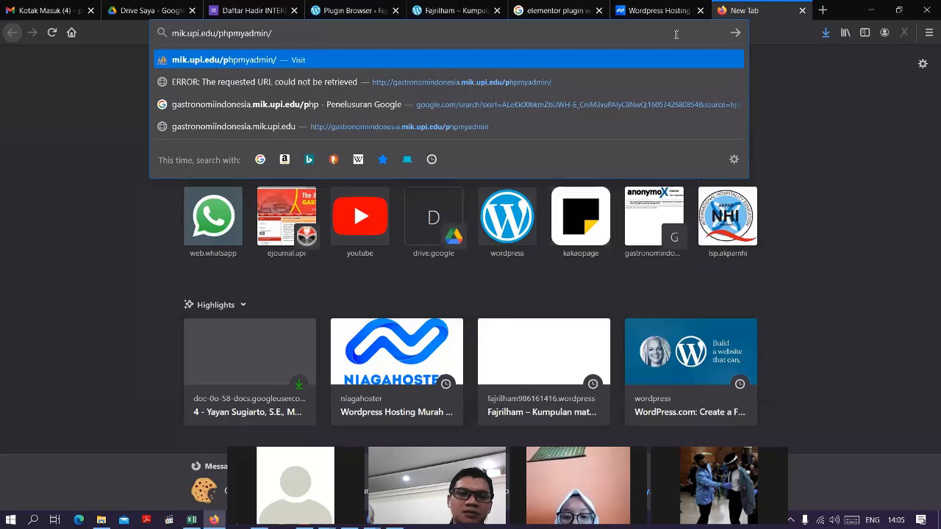
key("Return")
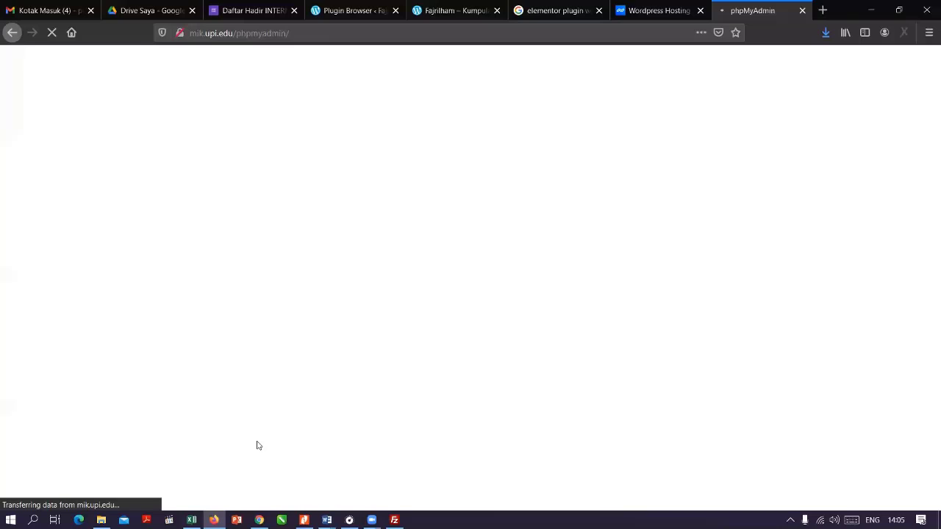
key("alt+Tab")
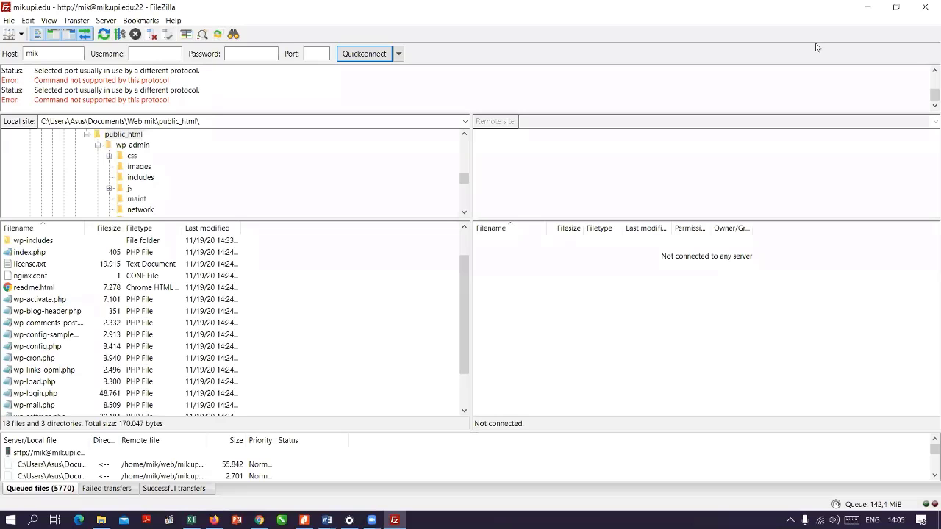
key("alt+Tab")
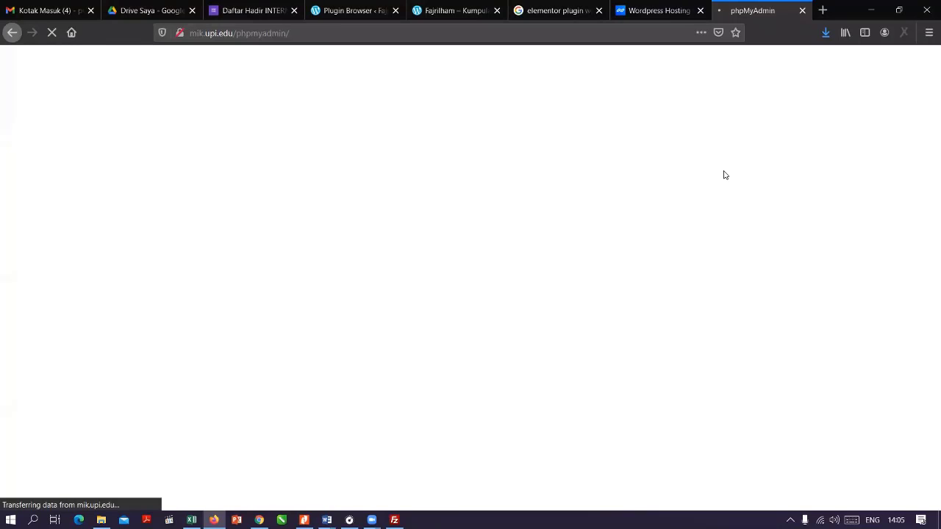
left_click(396, 36)
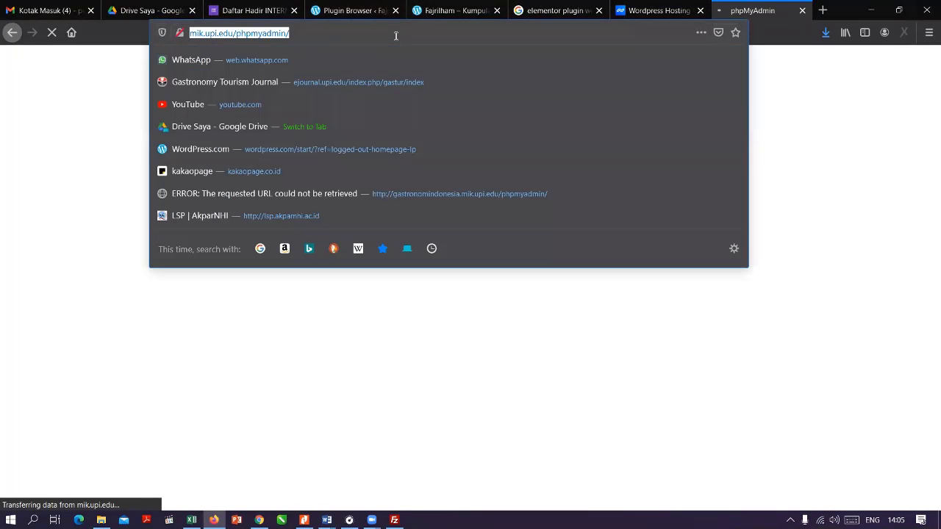
left_click(741, 404)
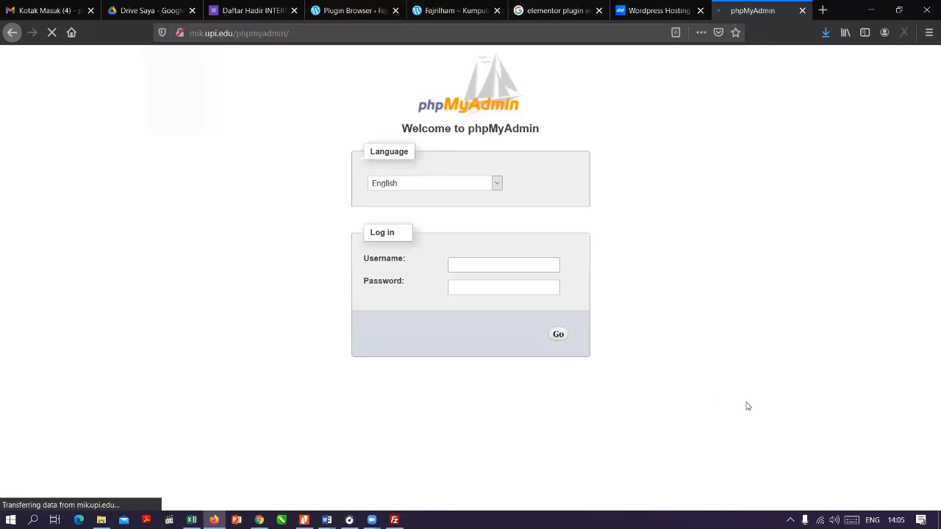
Check the phpMyAdmin login form's username and password fields for saved logins without signing in
left_click(492, 263)
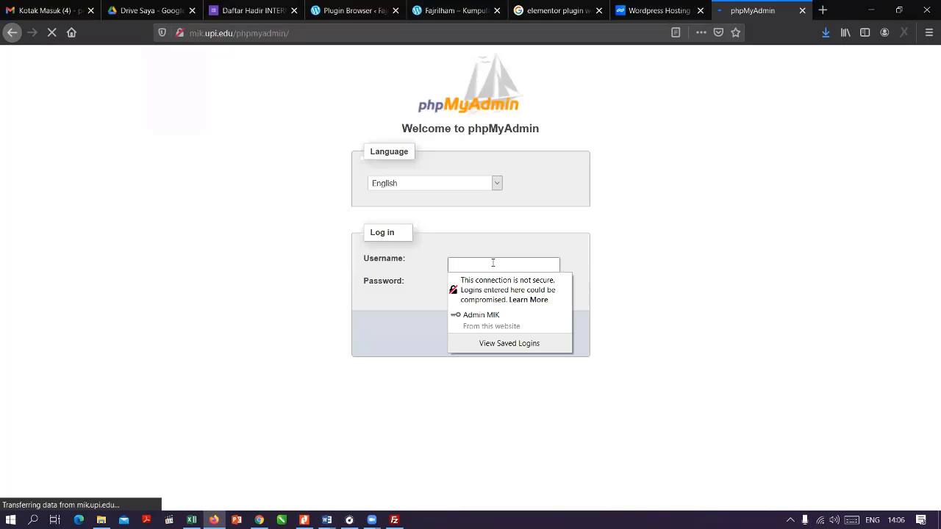
left_click(490, 289)
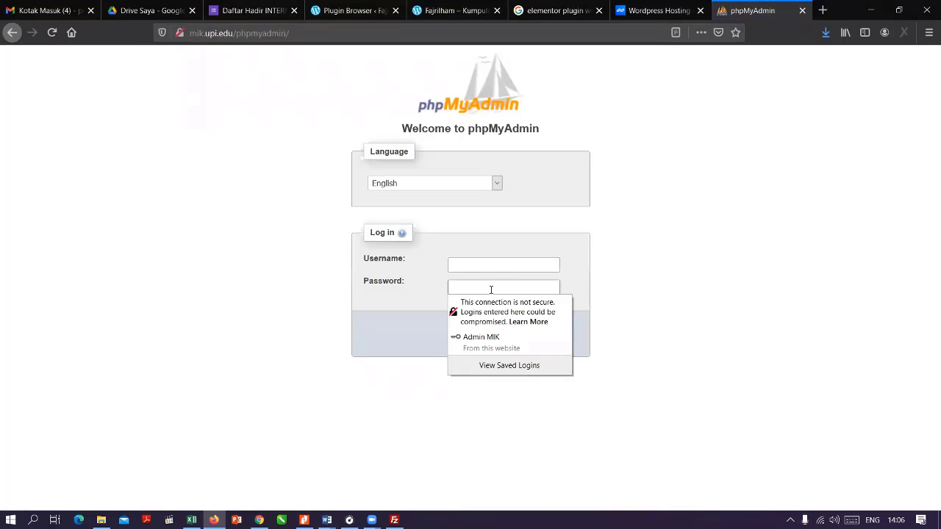
left_click(637, 8)
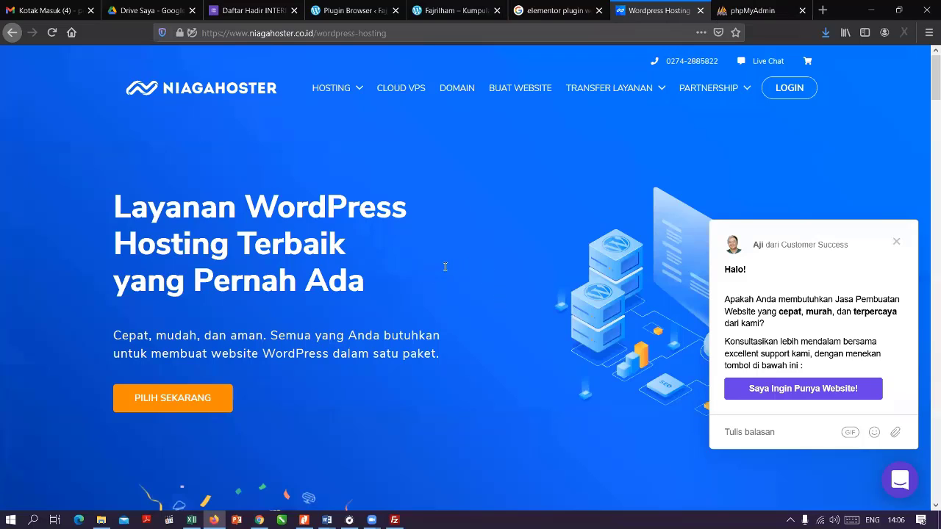
key("ctrl+Tab")
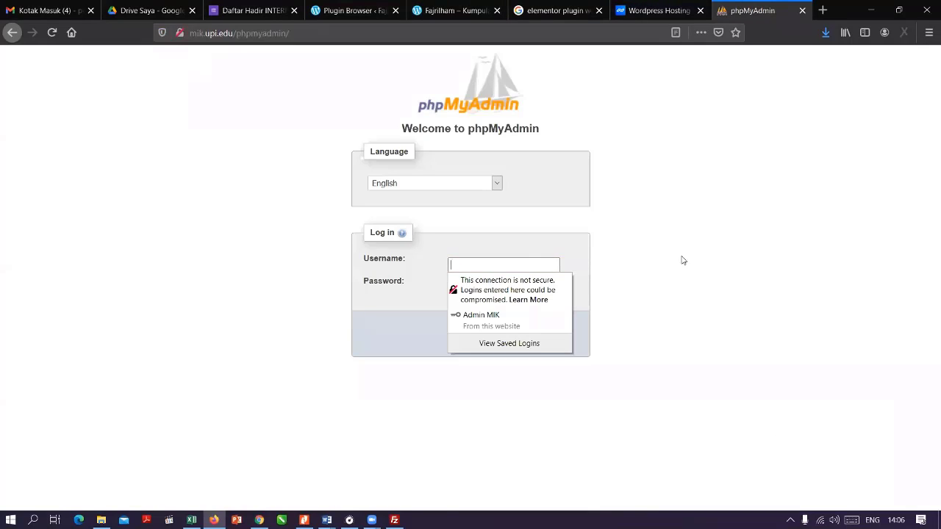
left_click(504, 288)
left_click_drag(504, 289, 383, 299)
key("BackSpace")
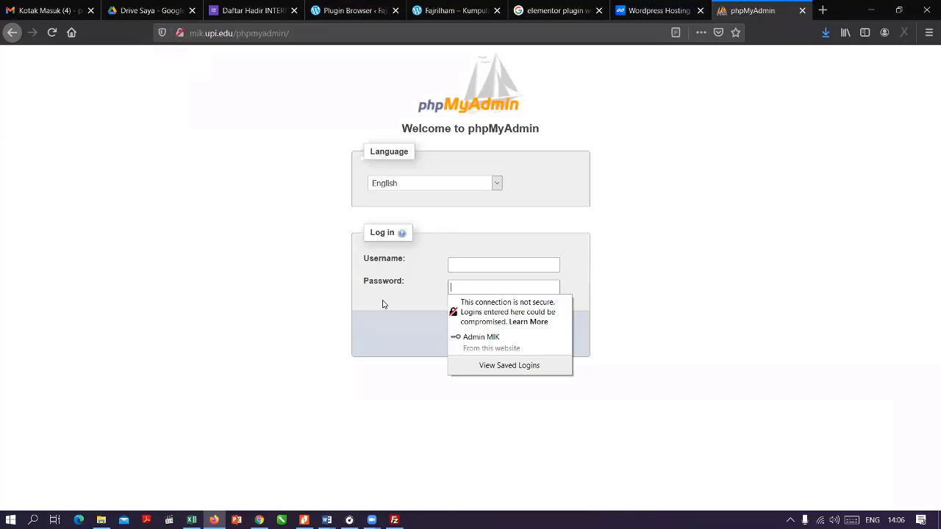
Switch to Chrome and open mik.upi.edu/phpmyadmin/ in place of the site's Download page
left_click(259, 520)
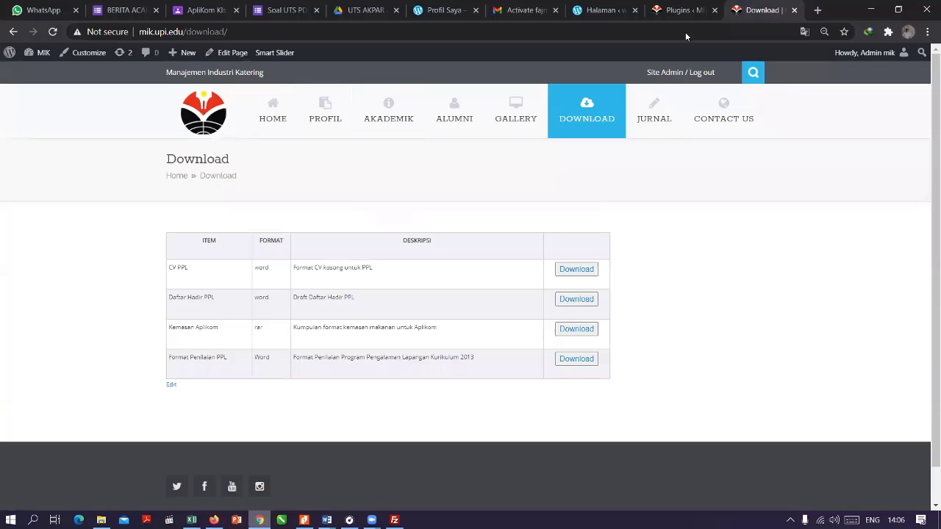
left_click(278, 35)
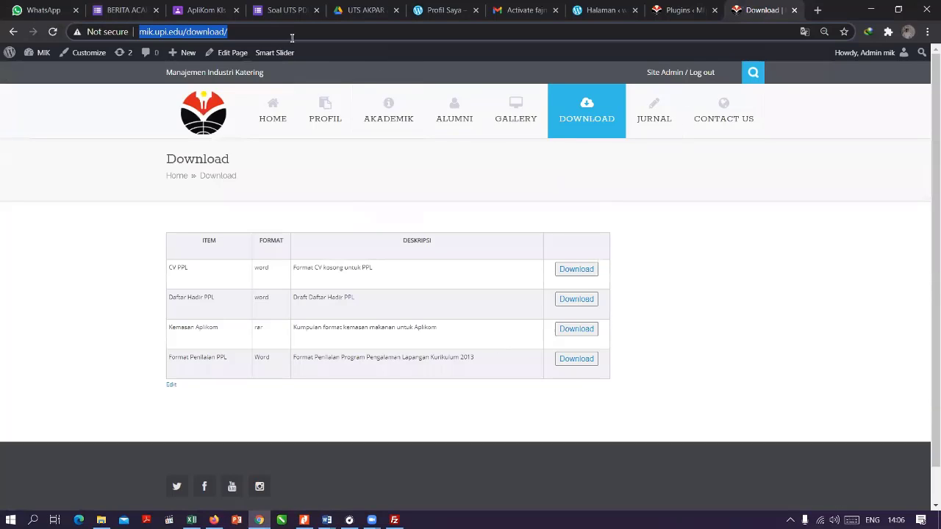
key("End")
key("BackSpace")
key("BackSpace")
key("BackSpace")
key("BackSpace")
key("BackSpace")
key("BackSpace")
key("BackSpace")
key("BackSpace")
key("BackSpace")
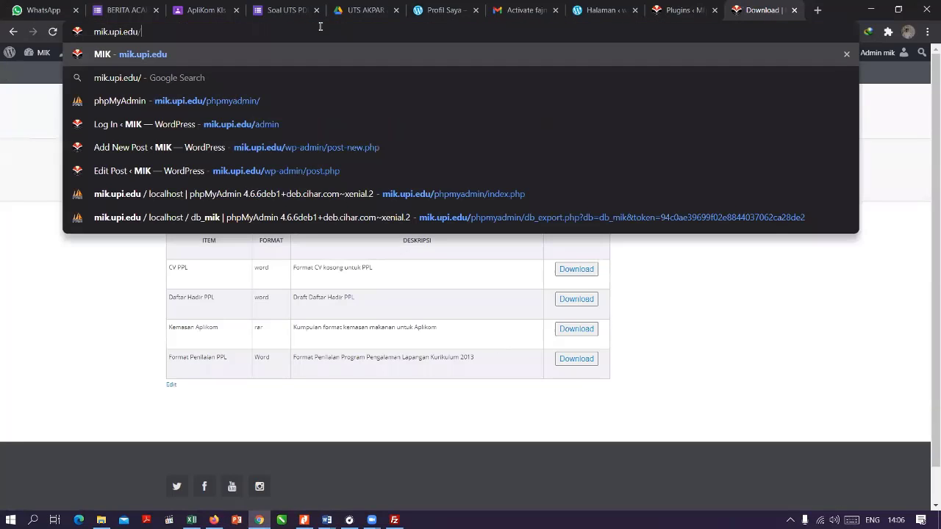
type("phpmyadmin/")
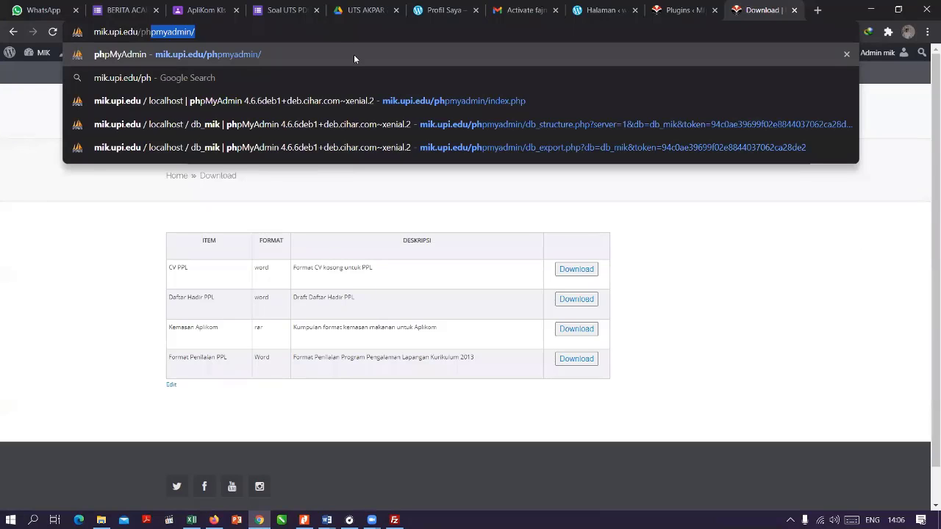
key("Return")
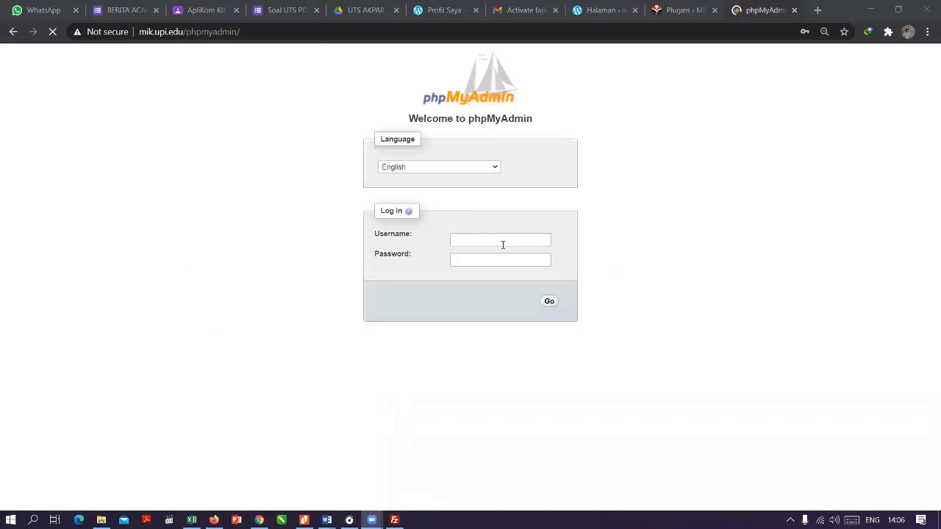
Log in to phpMyAdmin with the saved username and password, and open the db_mik database's table structure
left_click(502, 245)
left_click(509, 306)
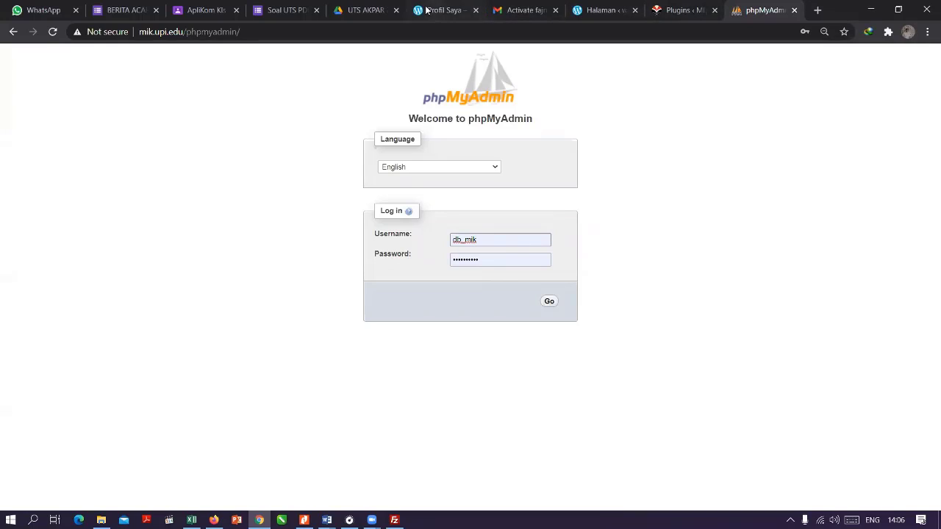
left_click(549, 304)
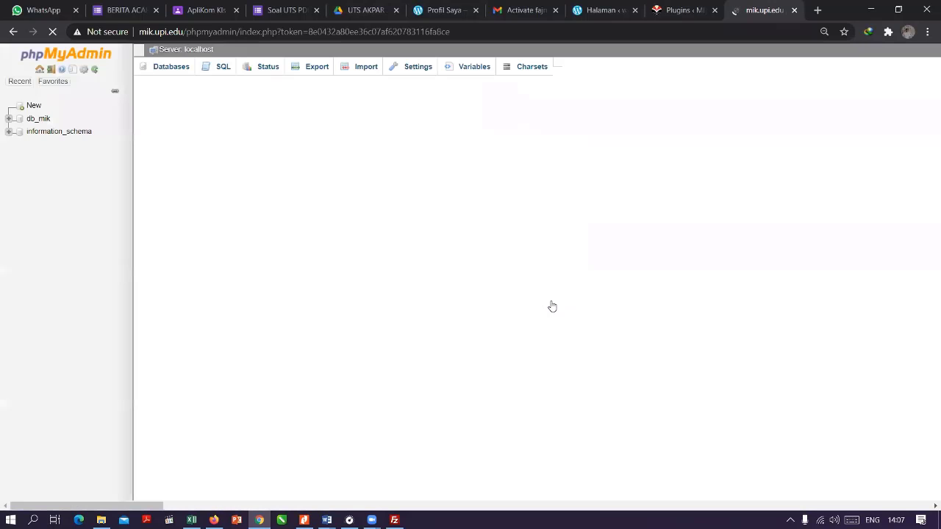
left_click(37, 119)
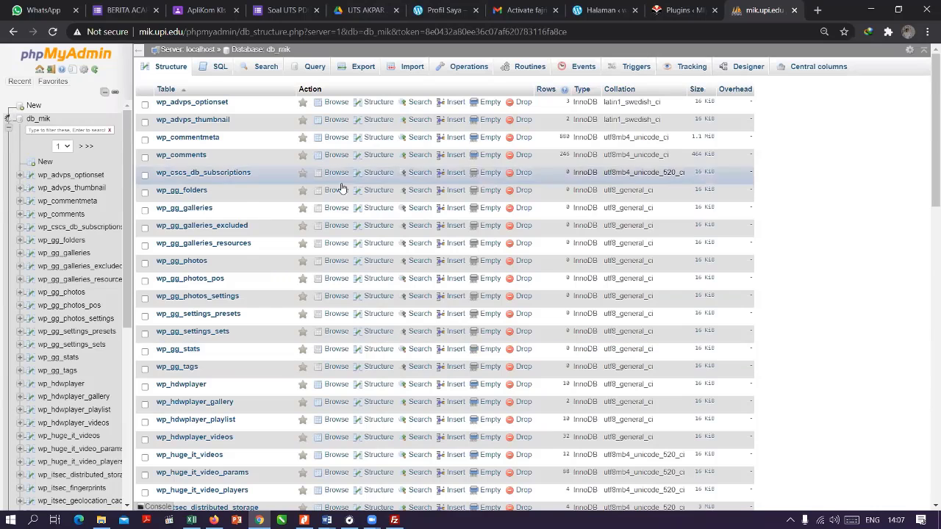
Look through the db_mik database's table list, and switch to FileZilla to view the local public_html files
scroll(74, 316, "down", 5)
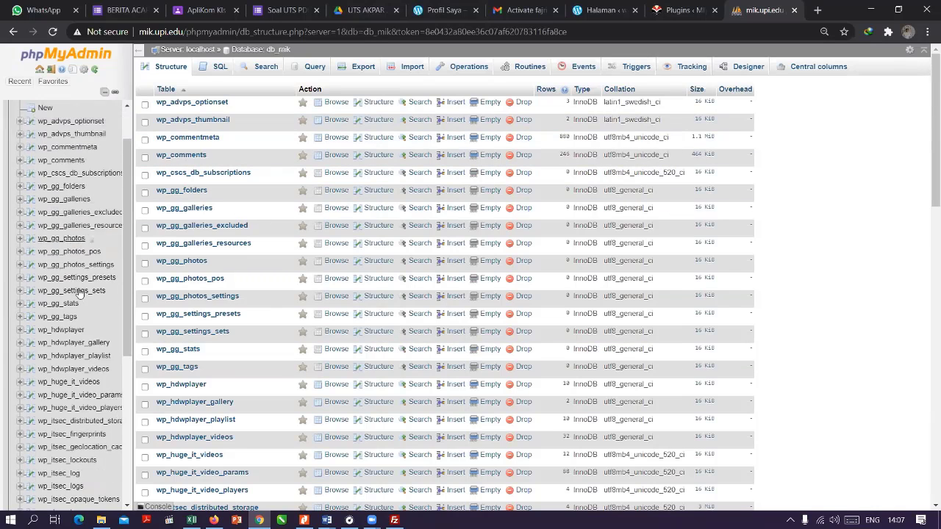
scroll(78, 319, "down", 1)
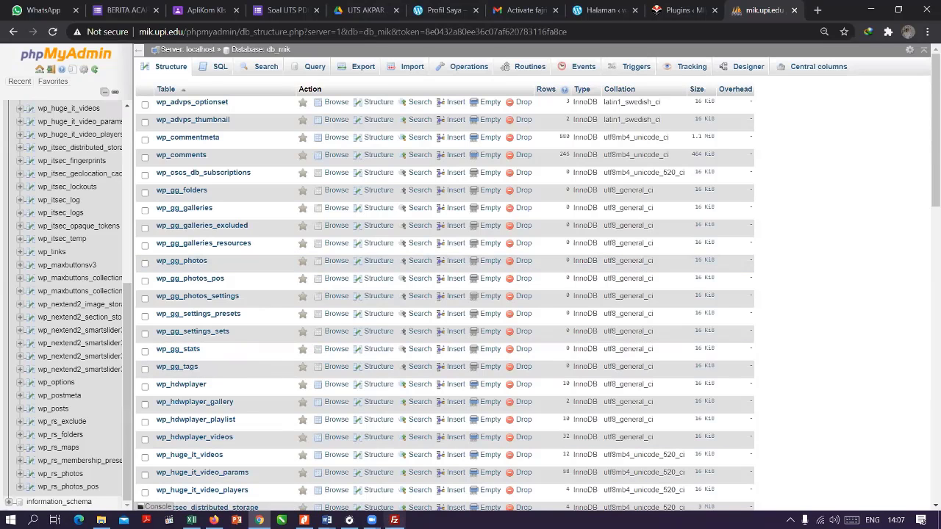
left_click(394, 519)
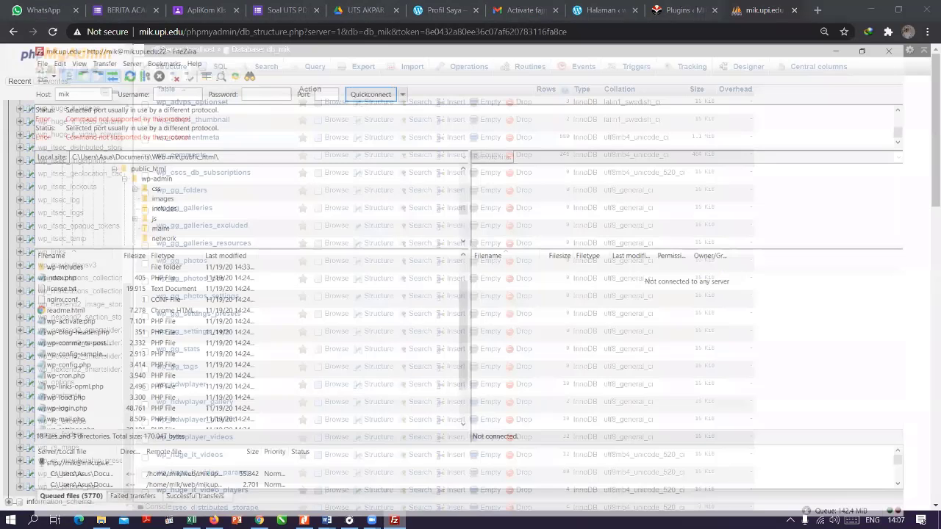
left_click(864, 11)
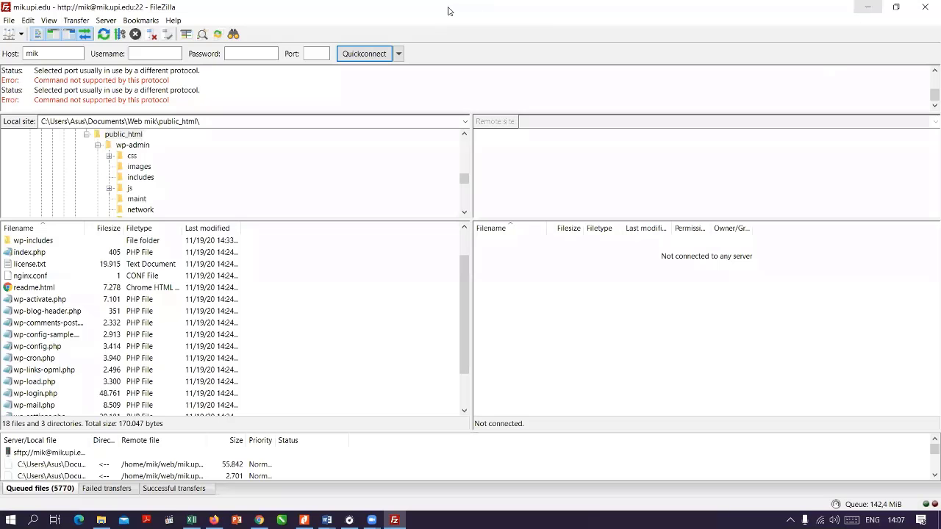
Return to Chrome, check the WordPress.com profile page, and review the installed plugins and admin menu of the self-hosted mik.upi.edu site
key("alt+Tab")
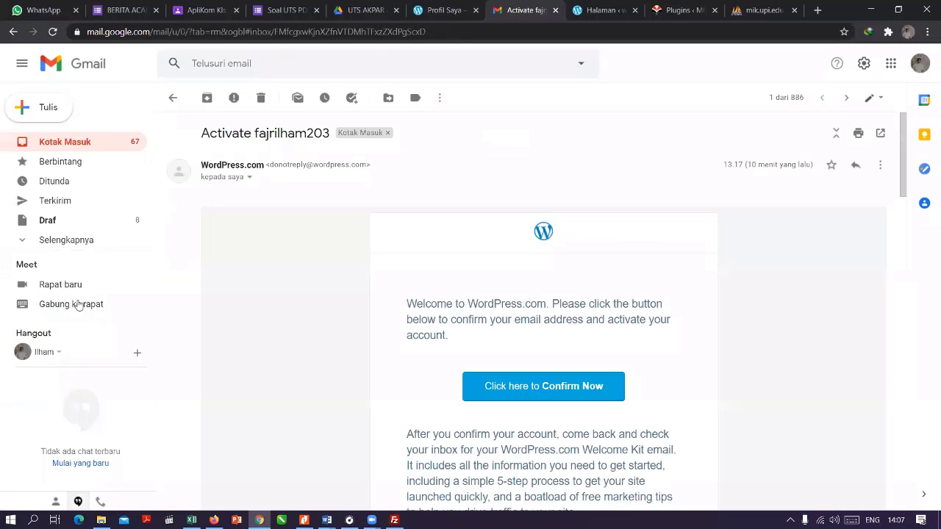
key("ctrl+shift+Tab")
scroll(102, 346, "down", 2)
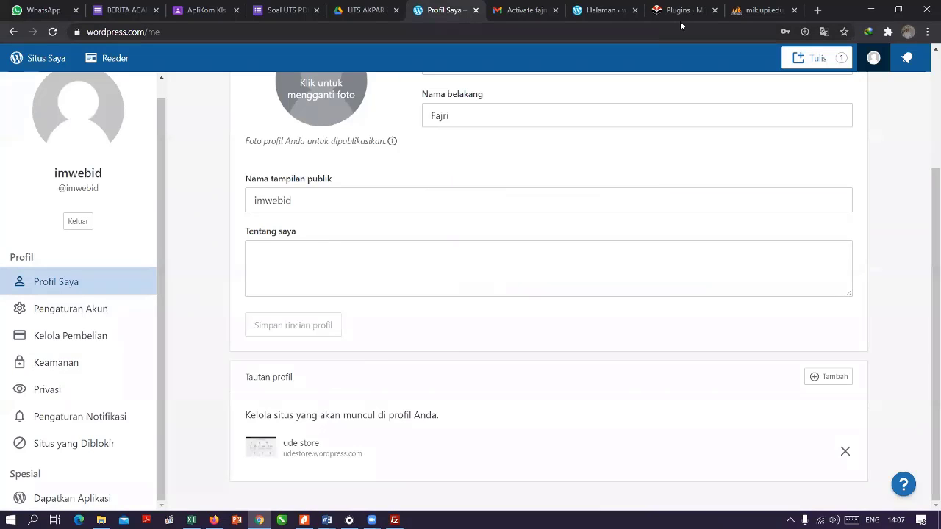
key("ctrl+Tab")
key("ctrl+Tab")
key("ctrl+Tab")
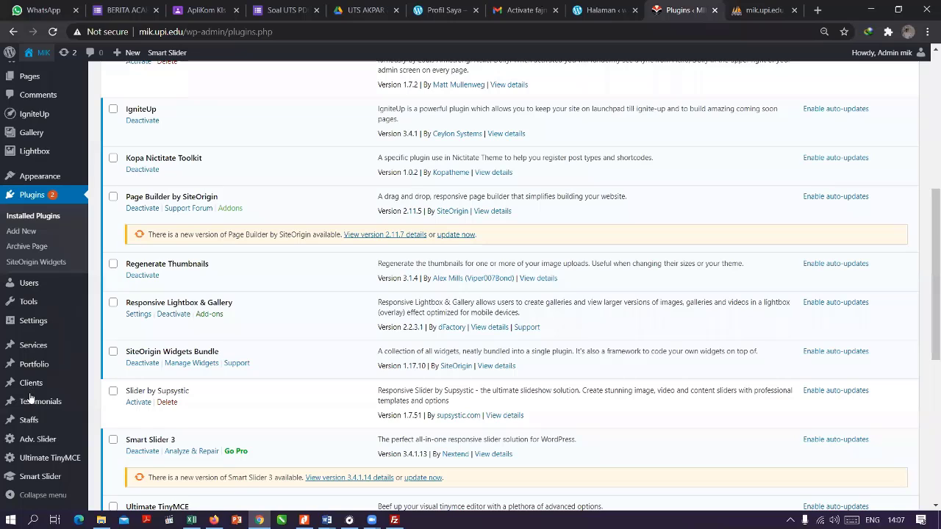
scroll(59, 184, "up", 3)
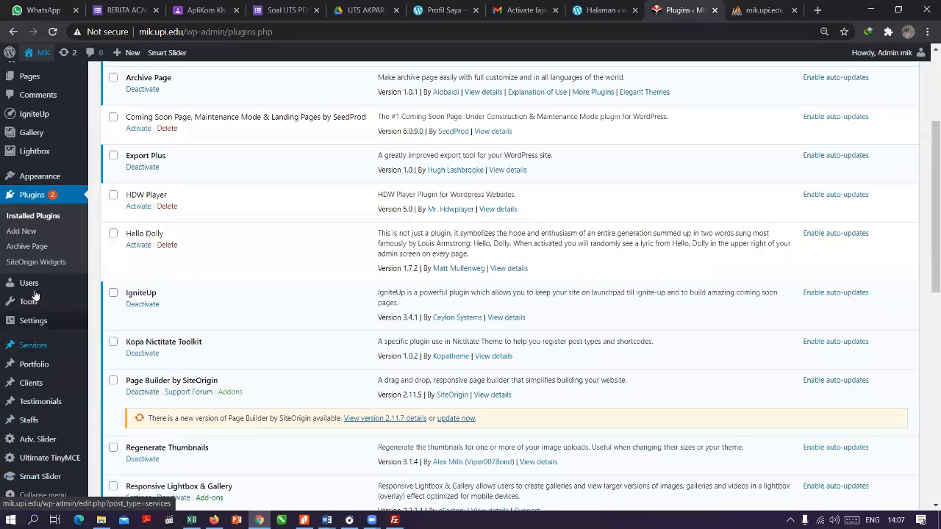
scroll(33, 323, "up", 1)
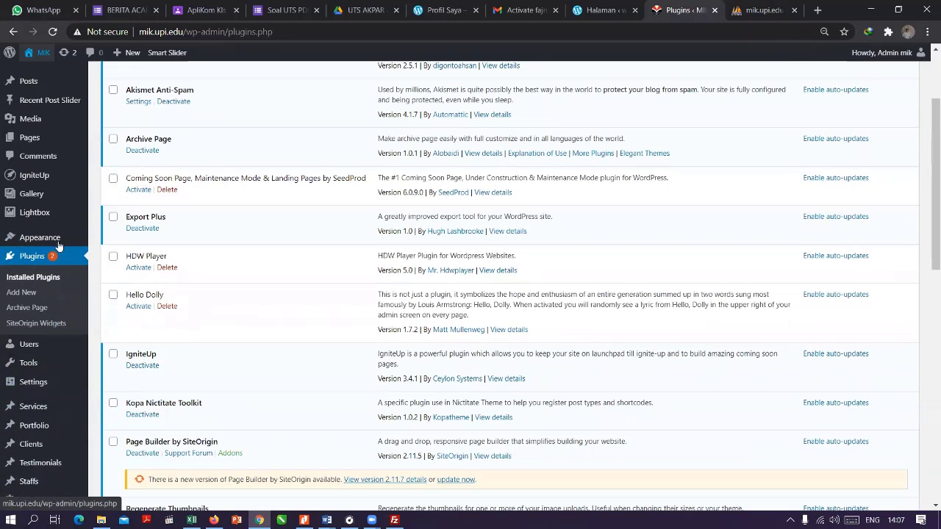
scroll(59, 246, "up", 1)
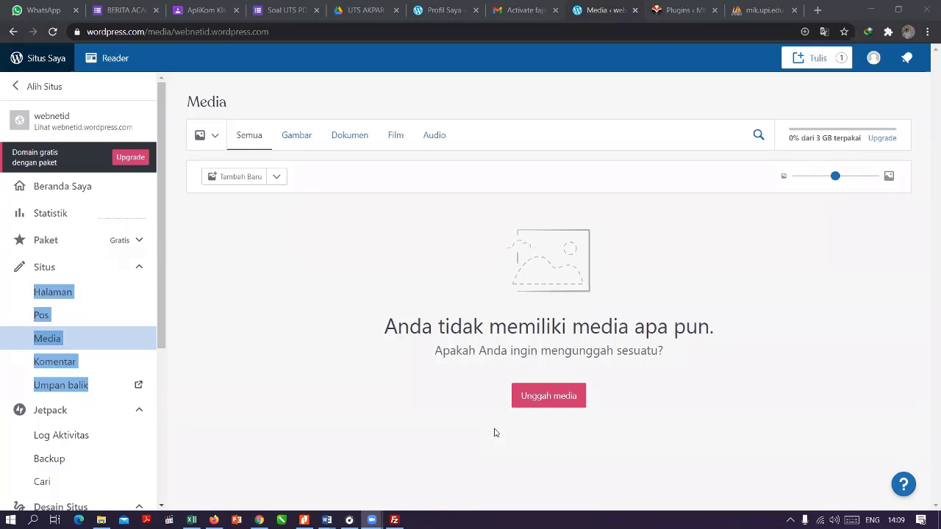
Switch to the WordPress.com site in Firefox, browse the recommended themes on its Themes page, and collapse the Site section
left_click(29, 85)
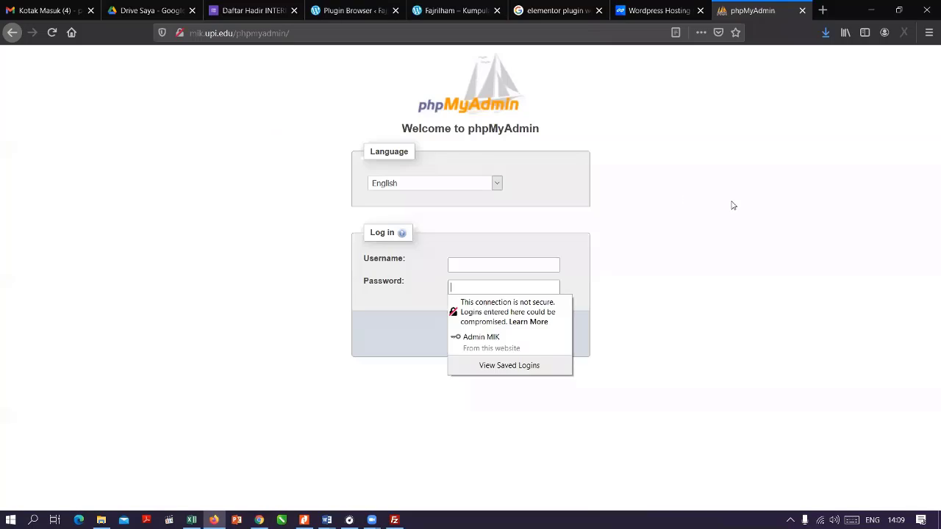
left_click(353, 15)
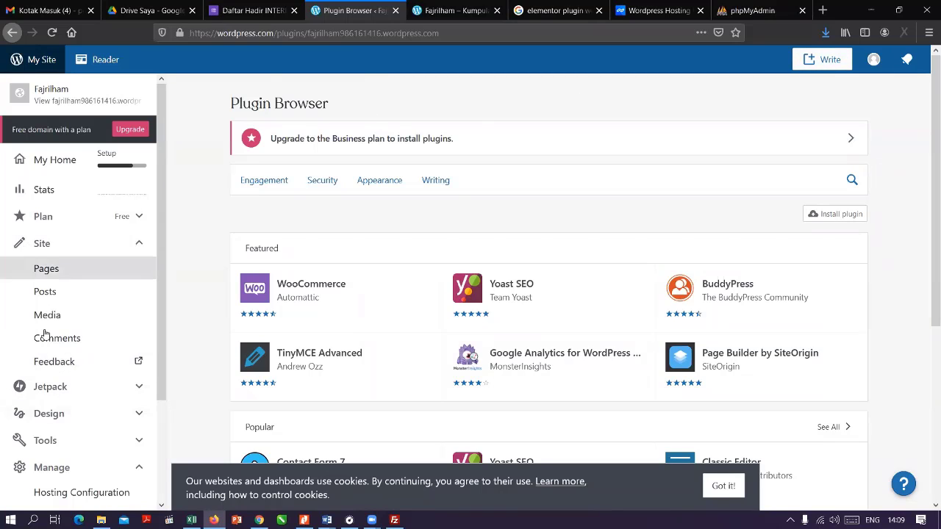
left_click(56, 416)
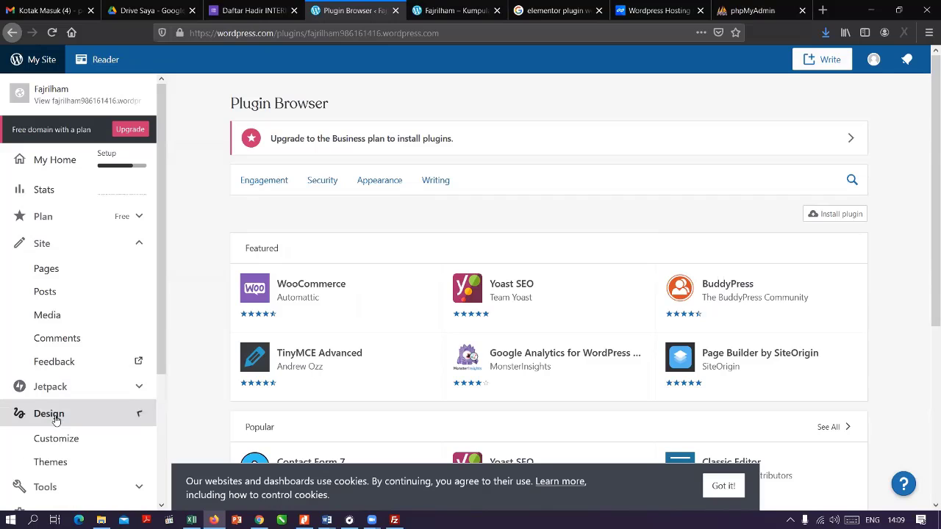
left_click(63, 462)
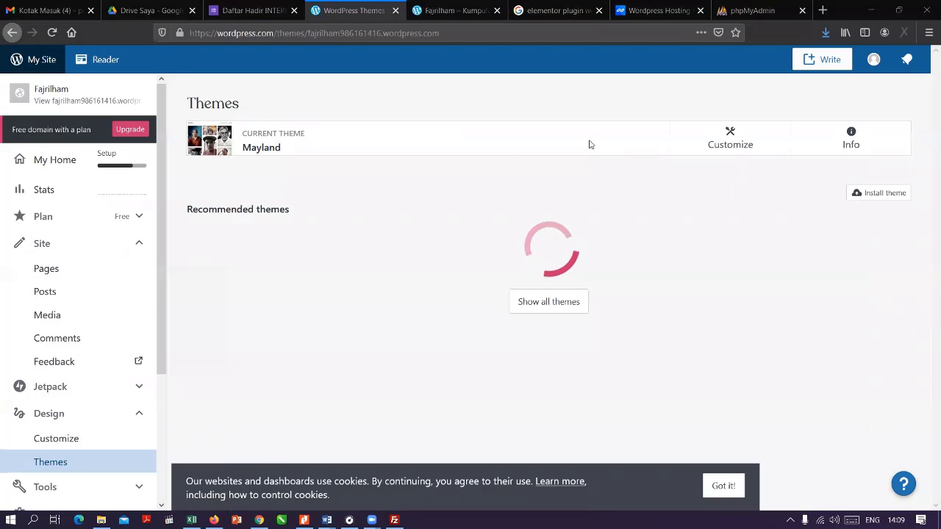
scroll(397, 342, "down", 2)
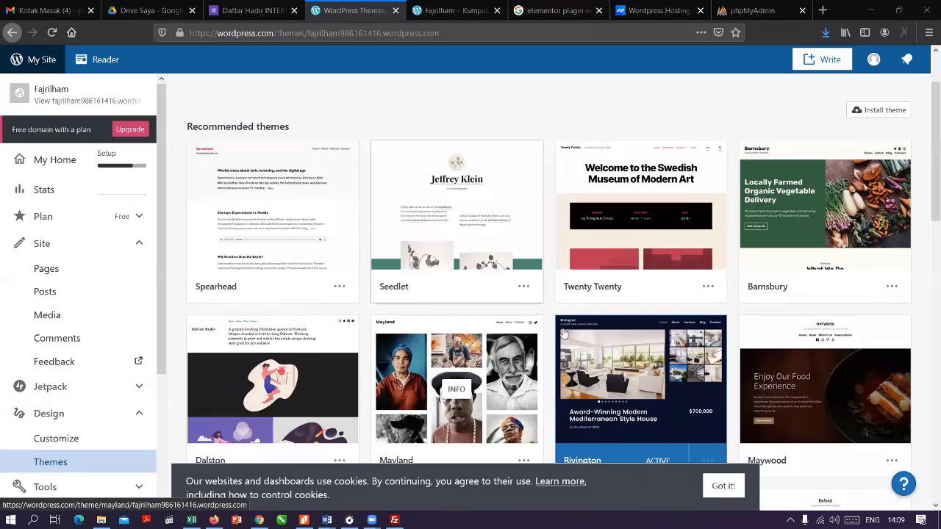
scroll(492, 291, "down", 3)
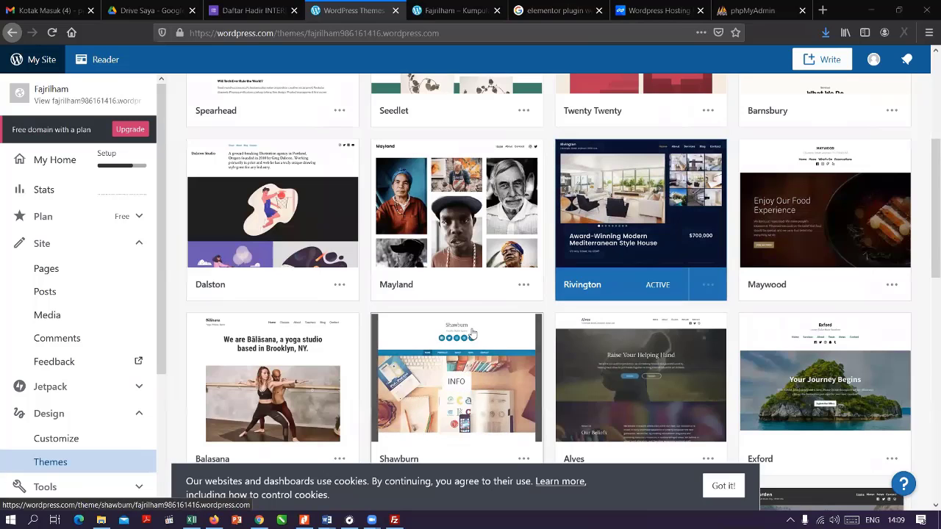
left_click(42, 243)
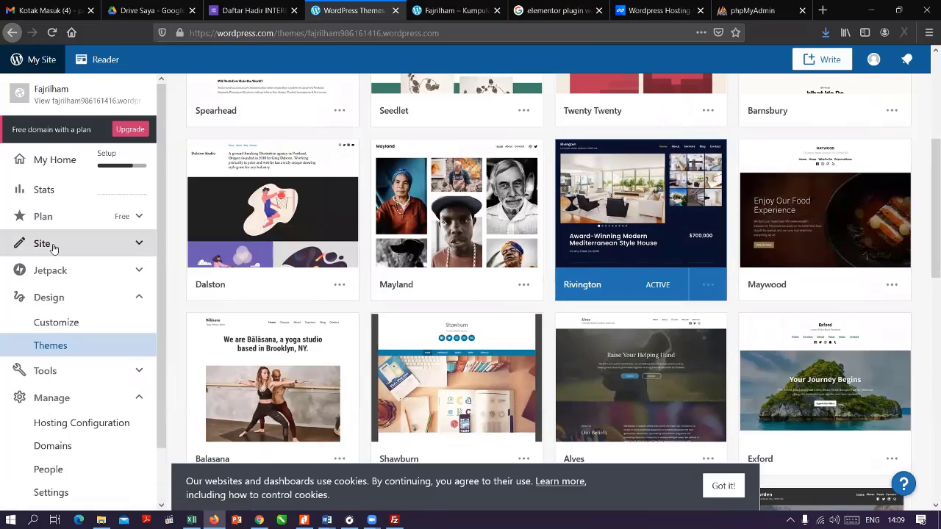